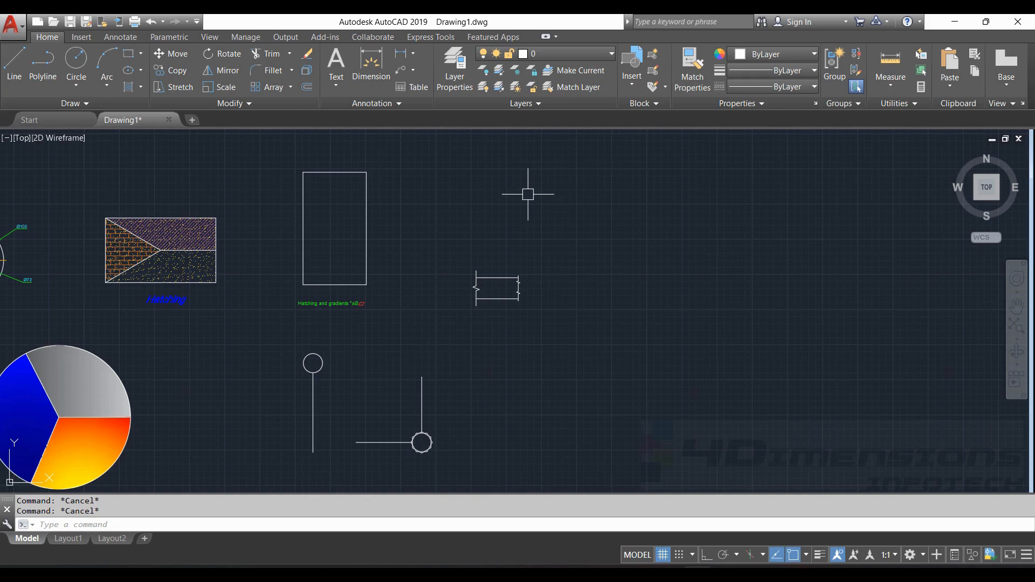
- Start Mirror and window-select the zigzag break-line shape
middle_drag(328, 270, 395, 272)
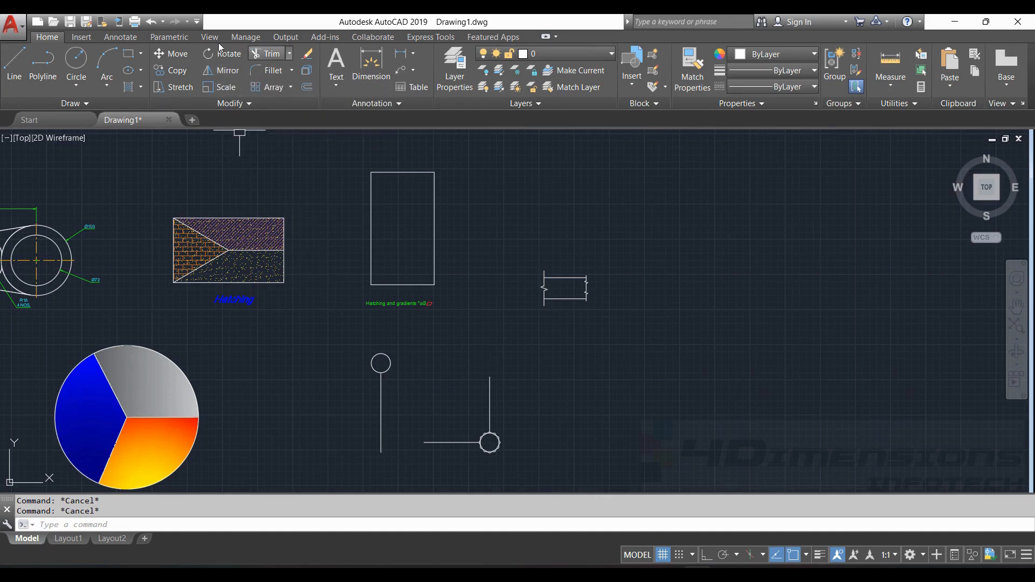
click(230, 77)
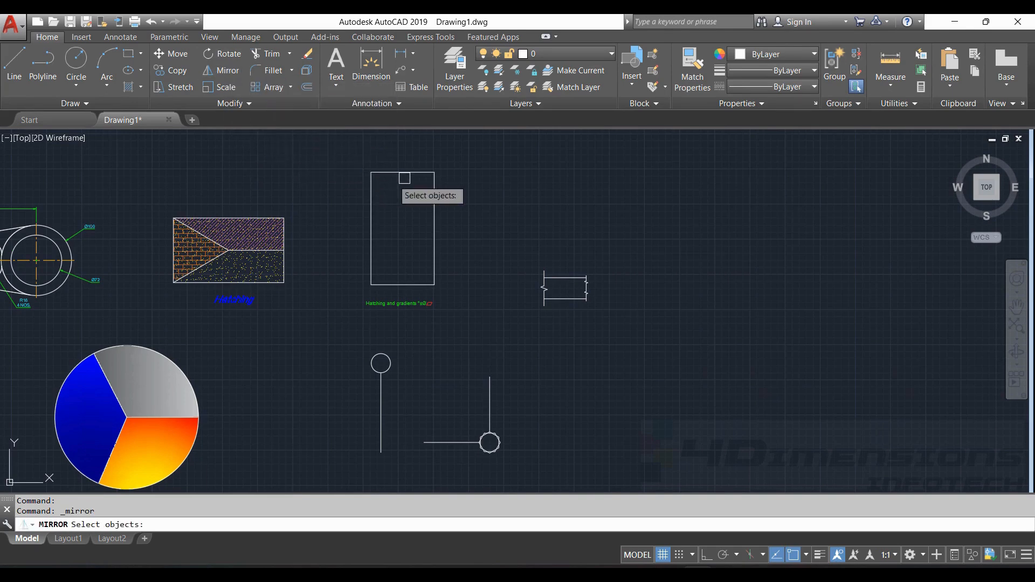
scroll(578, 261, up, 8)
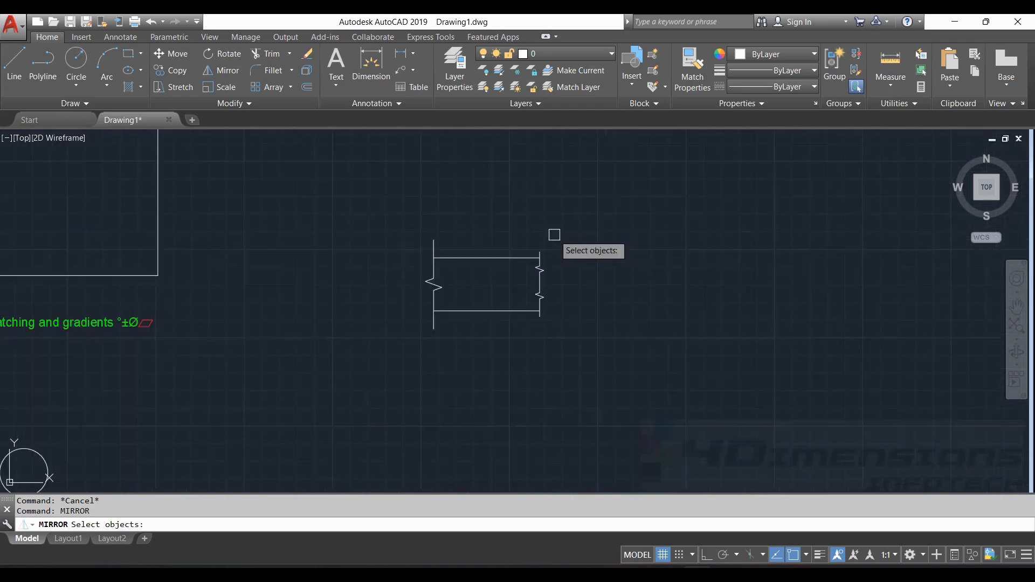
mouse_move(538, 240)
mouse_down()
mouse_move(545, 201)
mouse_move(367, 227)
mouse_up()
scroll(545, 202, down, 4)
key(Return)
- Mirror it across the right edge's top and bottom endpoints, keeping the original
scroll(577, 203, up, 4)
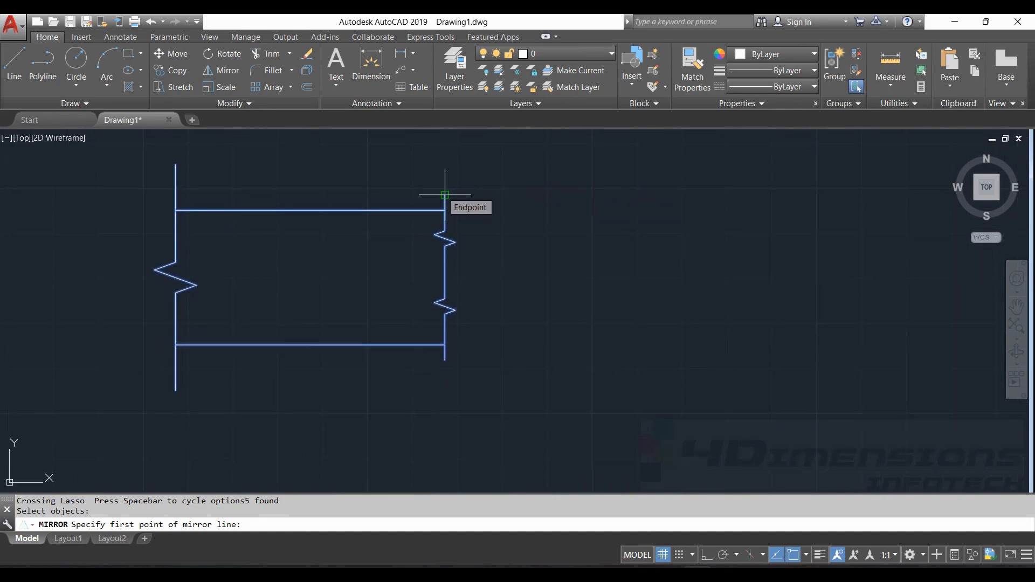
click(444, 194)
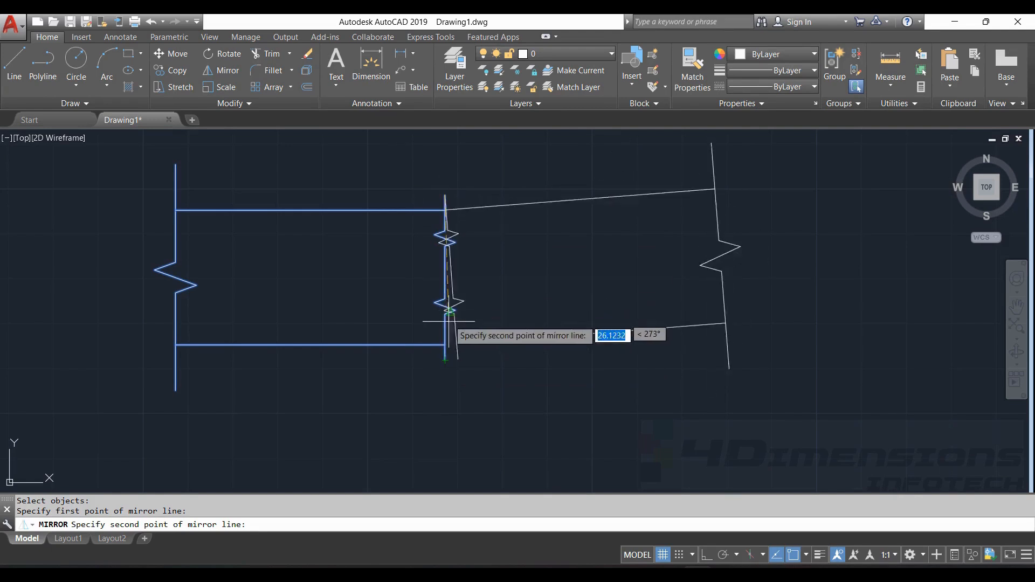
click(444, 359)
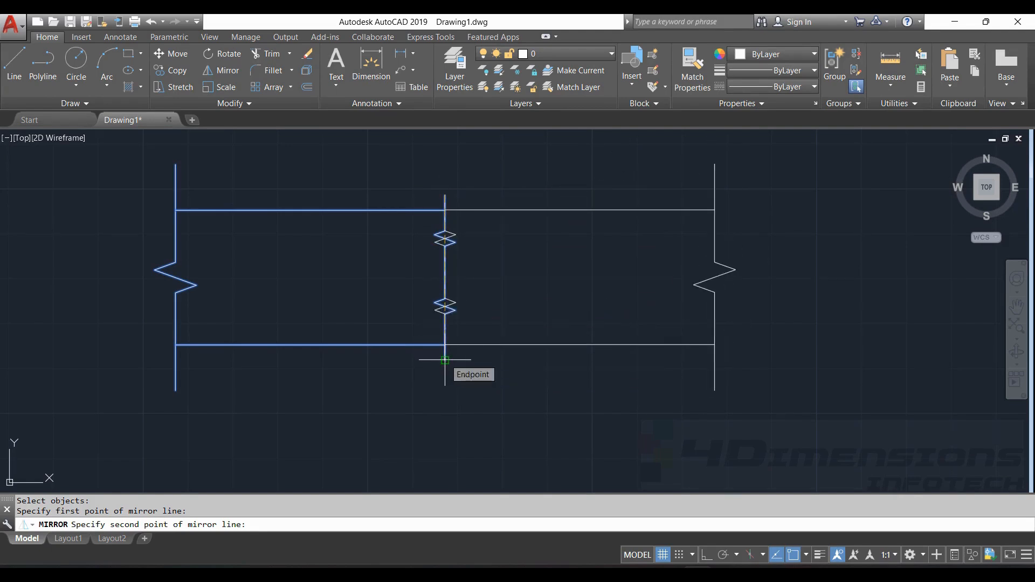
key(Return)
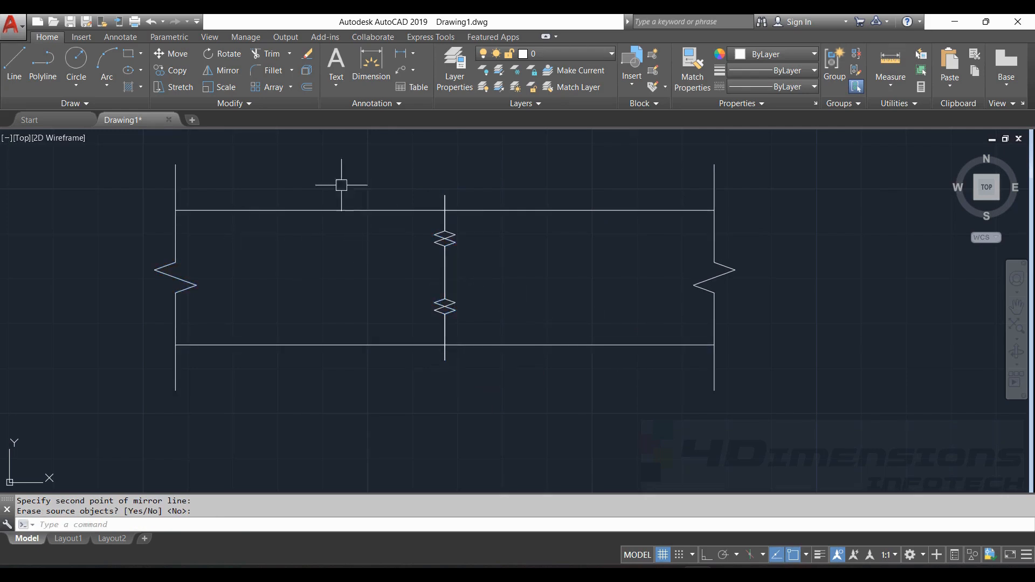
mouse_move(193, 144)
mouse_down()
mouse_move(422, 268)
mouse_move(288, 450)
mouse_move(383, 282)
mouse_up()
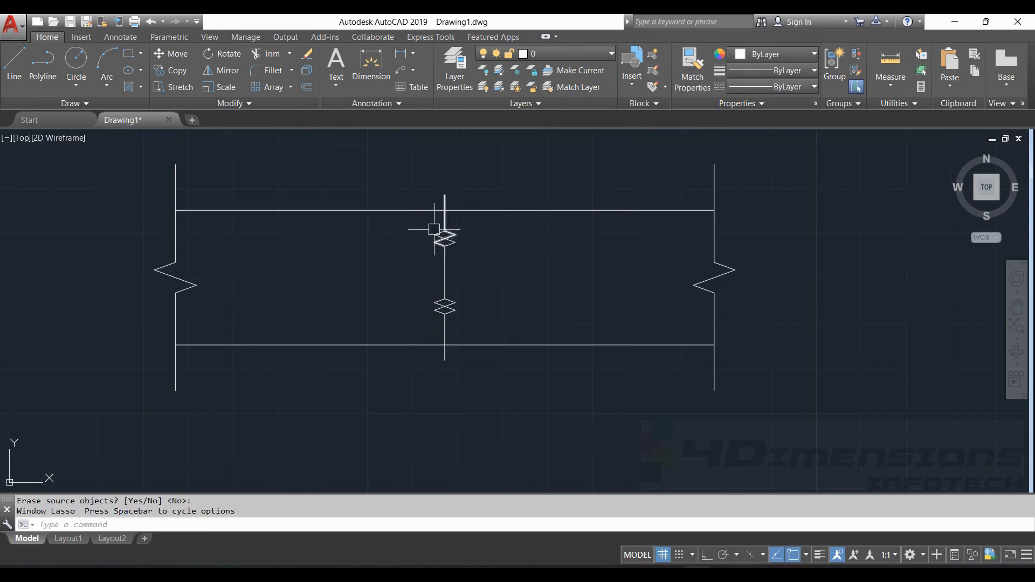
key(Escape)
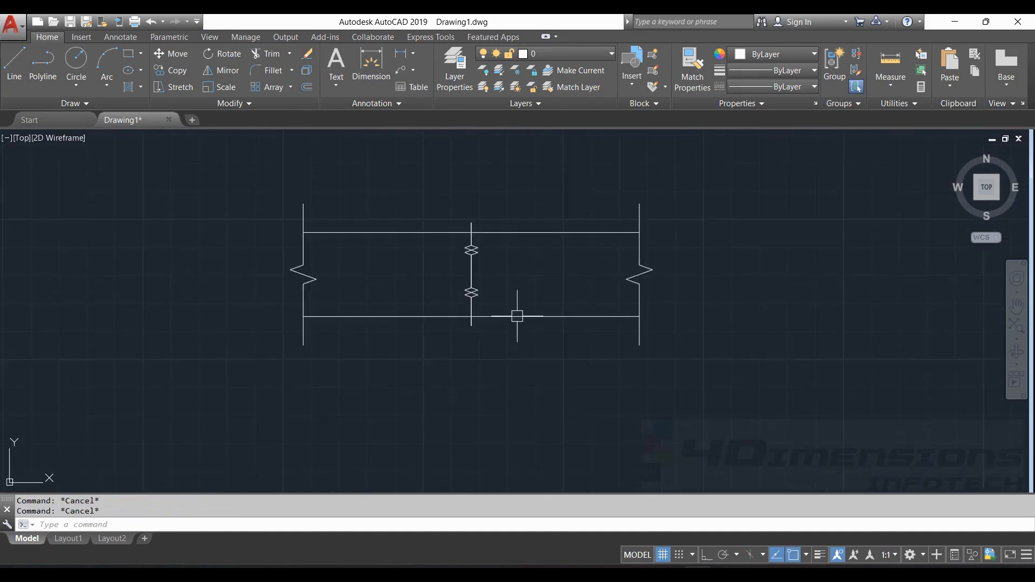
middle_drag(517, 316, 544, 268)
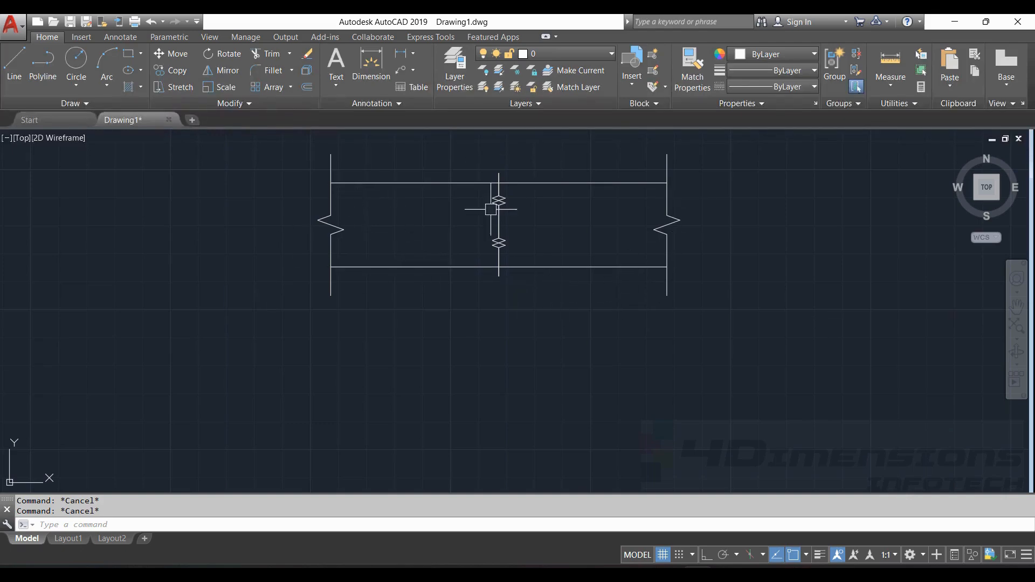
scroll(592, 289, down, 4)
- Bring the tall empty rectangle into view and select it for mirroring
middle_drag(333, 320, 476, 360)
scroll(533, 239, up, 4)
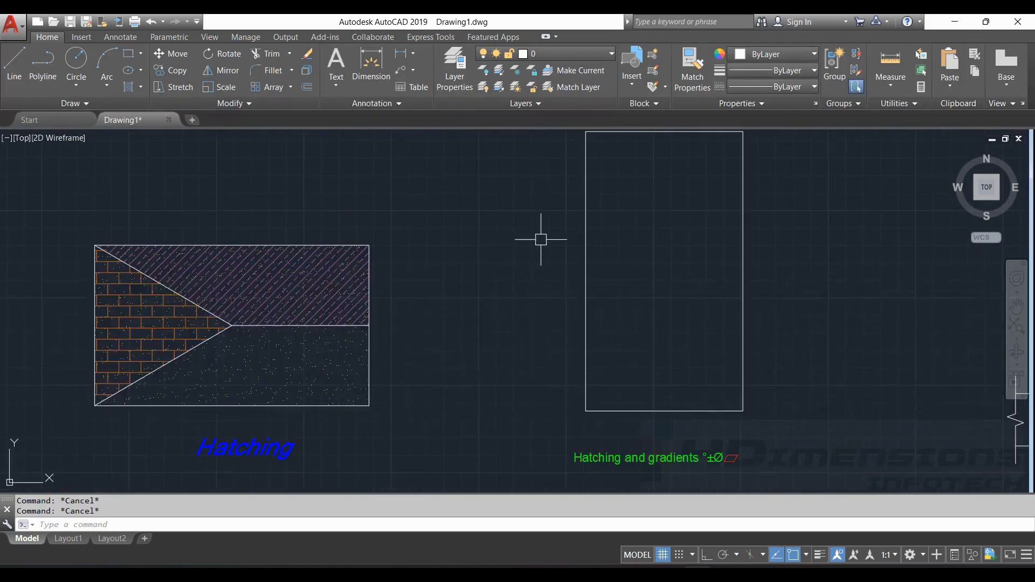
middle_drag(681, 248, 434, 281)
scroll(435, 281, down, 2)
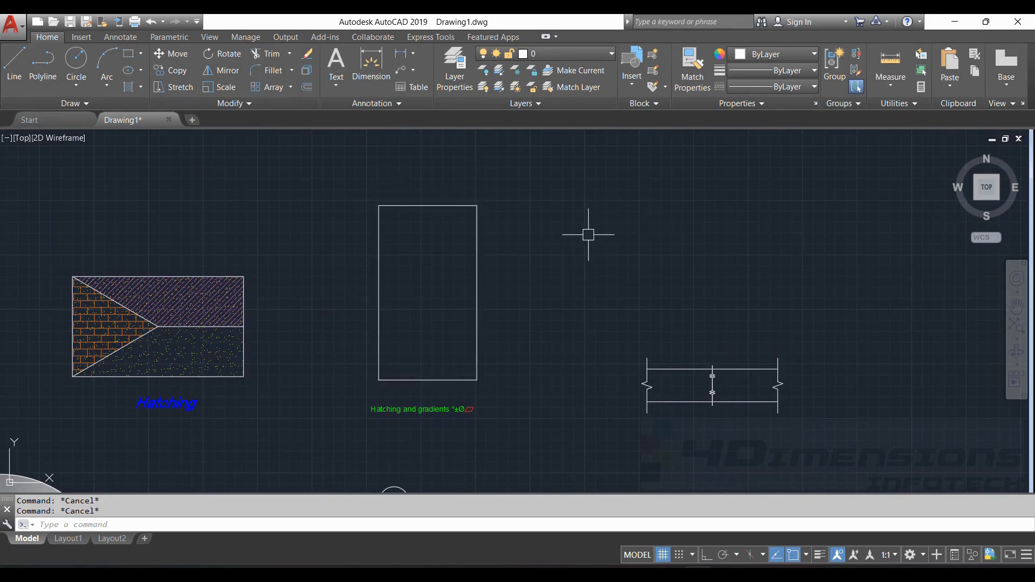
scroll(531, 246, down, 3)
scroll(519, 255, up, 5)
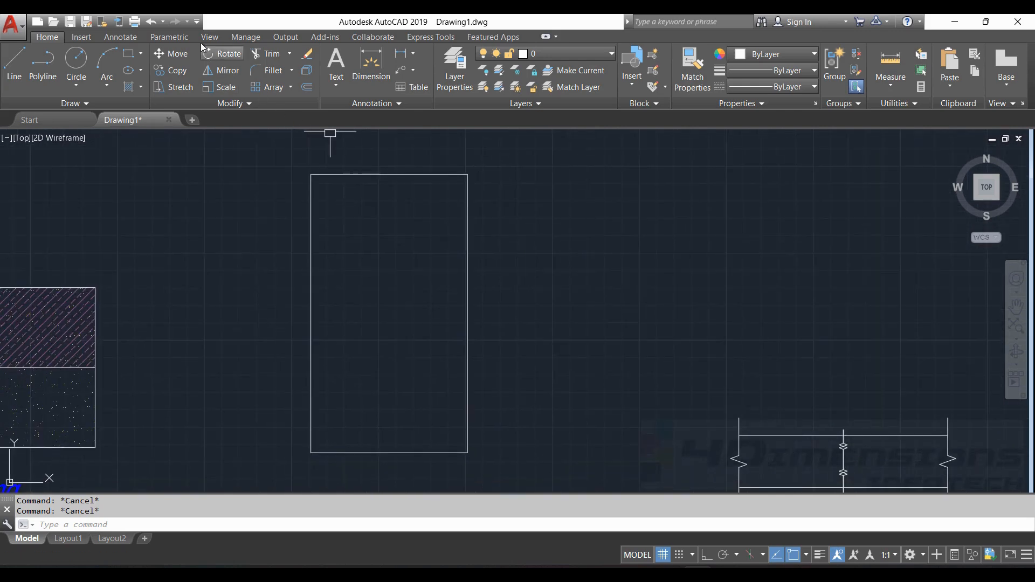
click(228, 78)
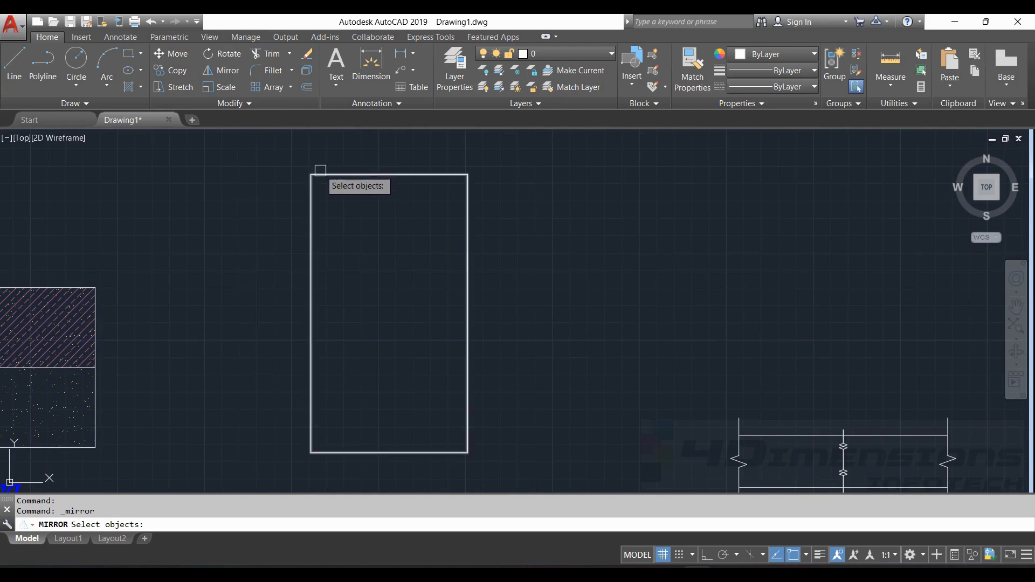
click(348, 173)
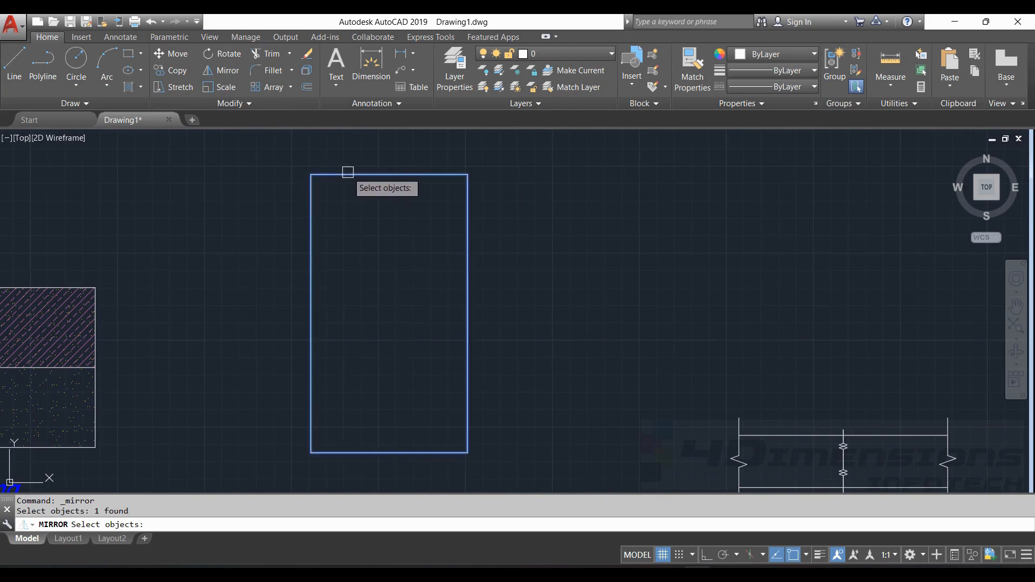
key(Return)
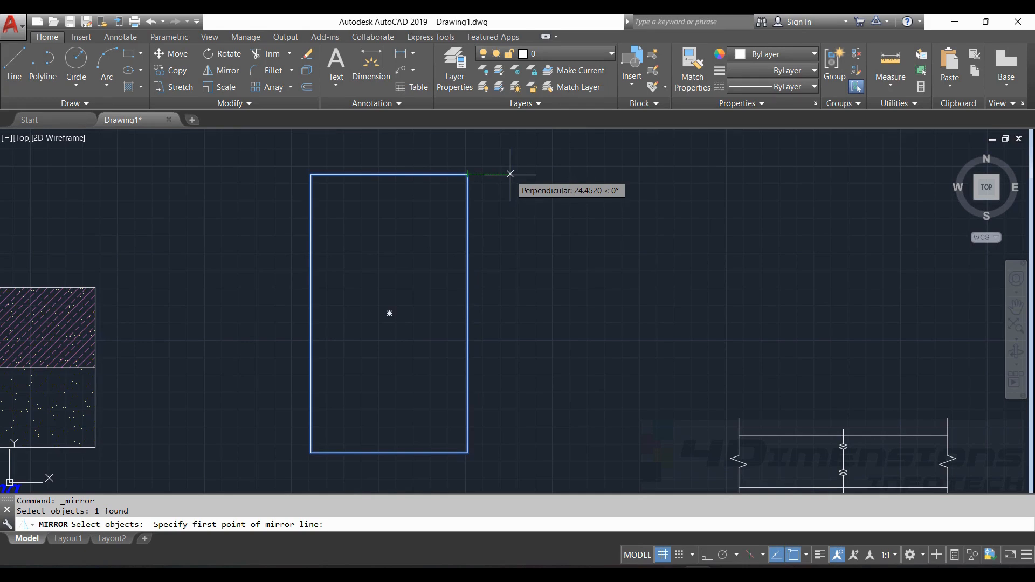
- Mirror it across a vertical line 25 units right of its top-right corner, keeping the original
text(25)
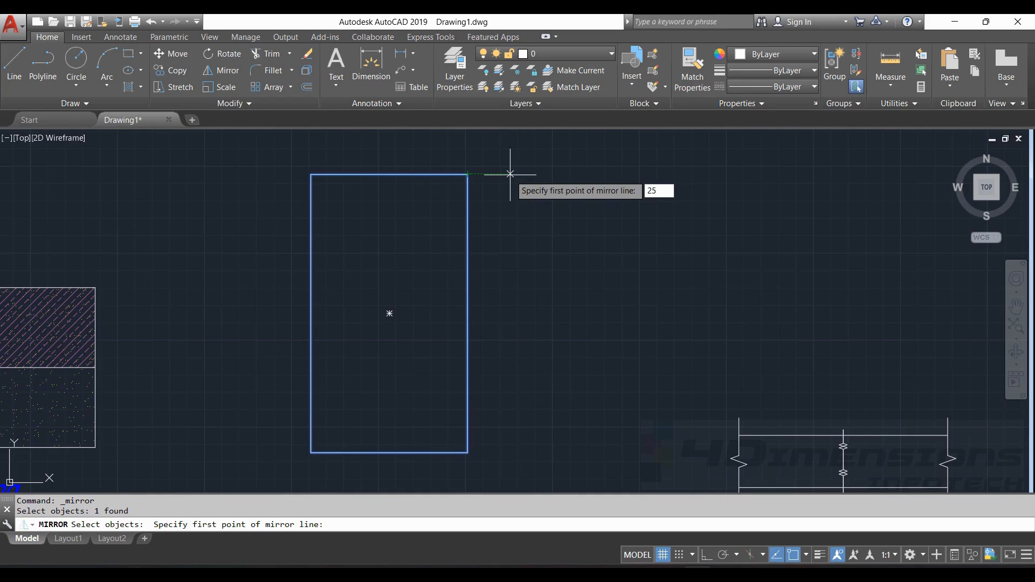
key(Return)
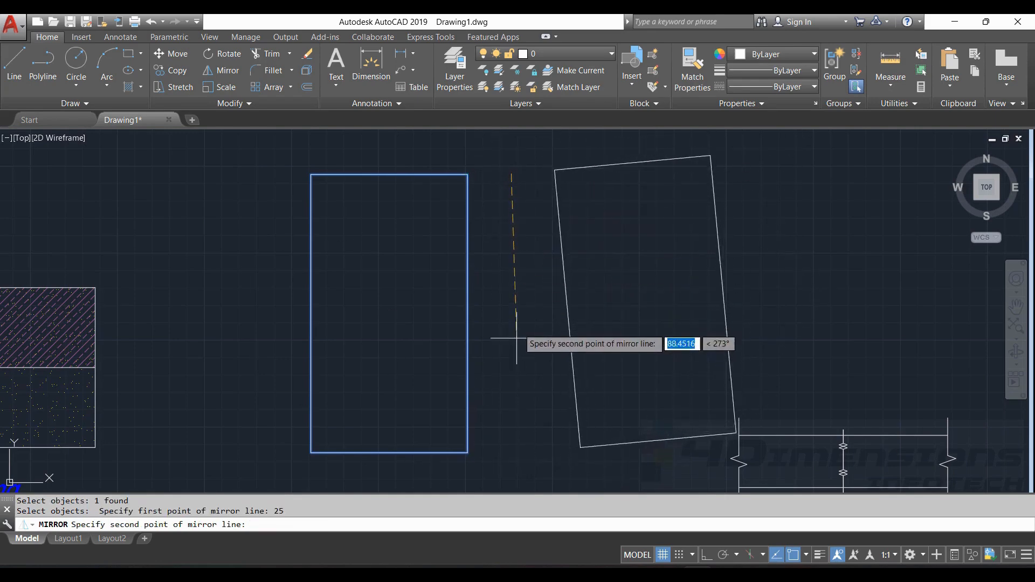
scroll(493, 348, down, 2)
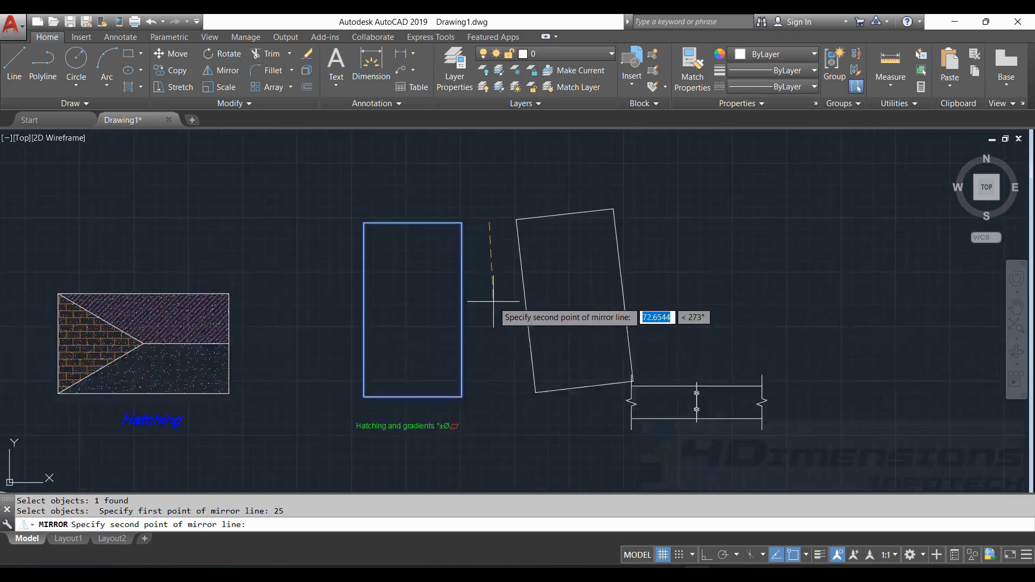
click(705, 556)
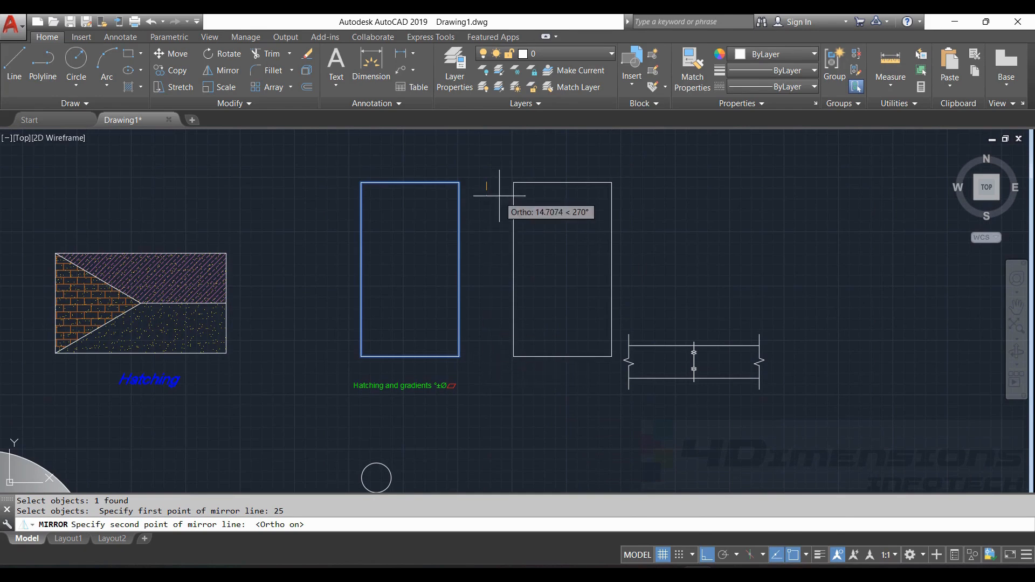
click(489, 314)
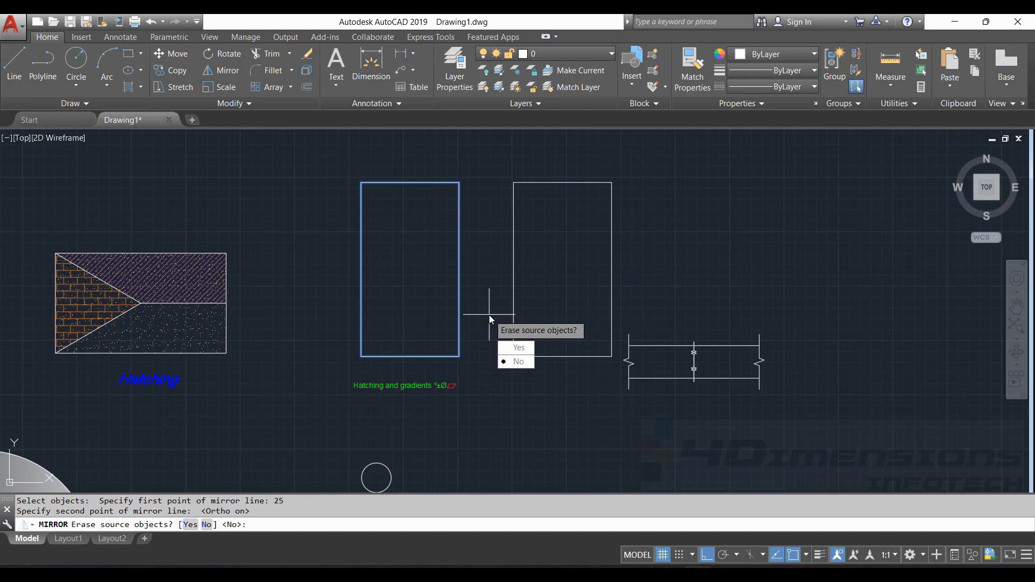
key(Return)
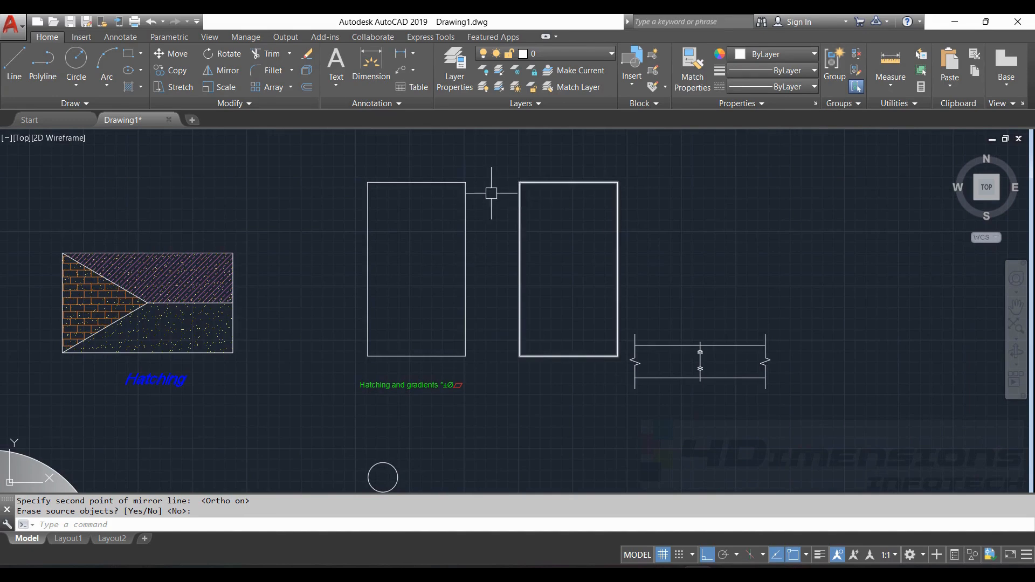
scroll(489, 195, up, 4)
right_click(460, 177)
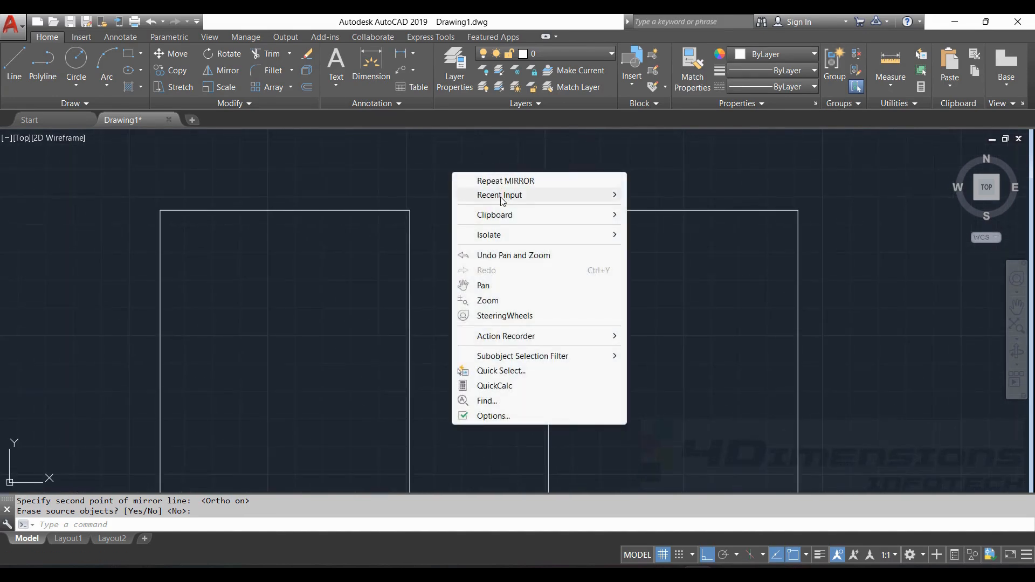
key(Escape)
text(DI)
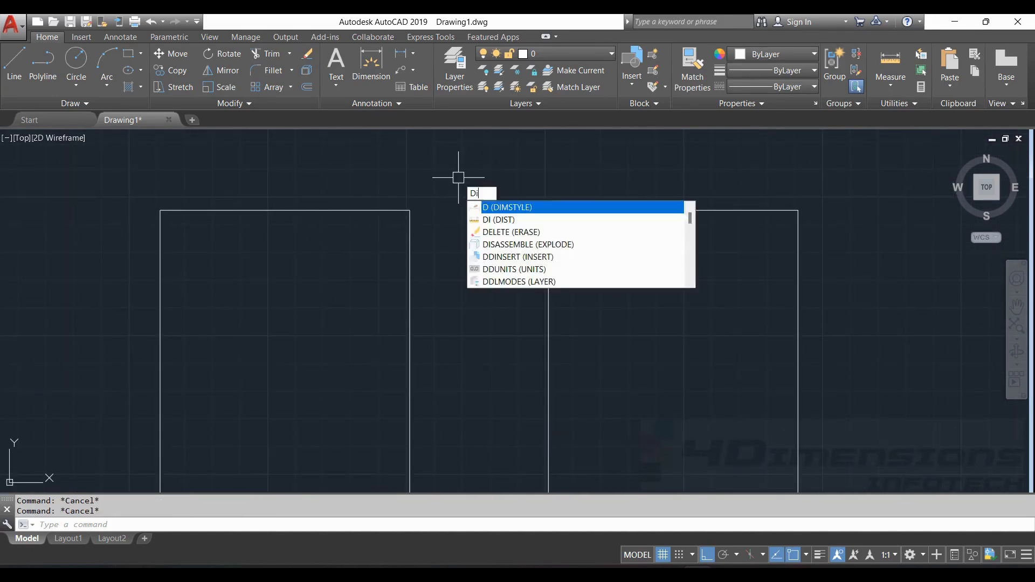
key(Return)
click(410, 210)
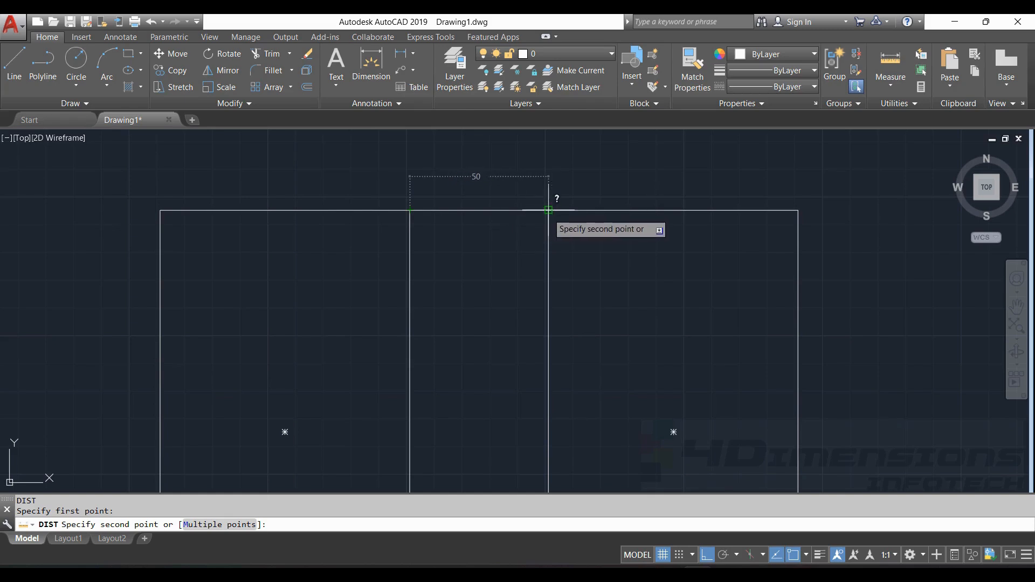
key(Escape)
scroll(497, 203, down, 4)
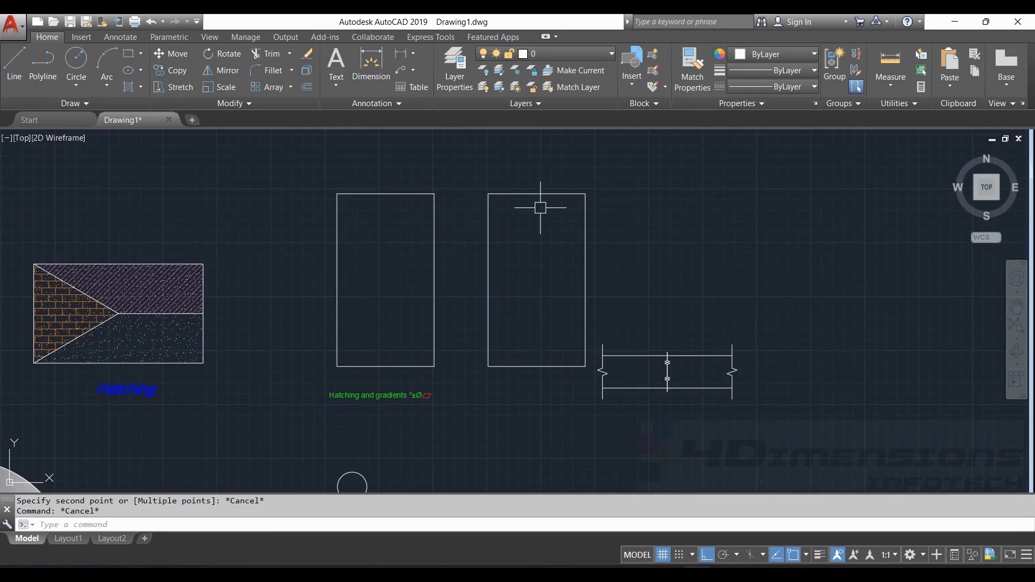
middle_drag(482, 204, 414, 195)
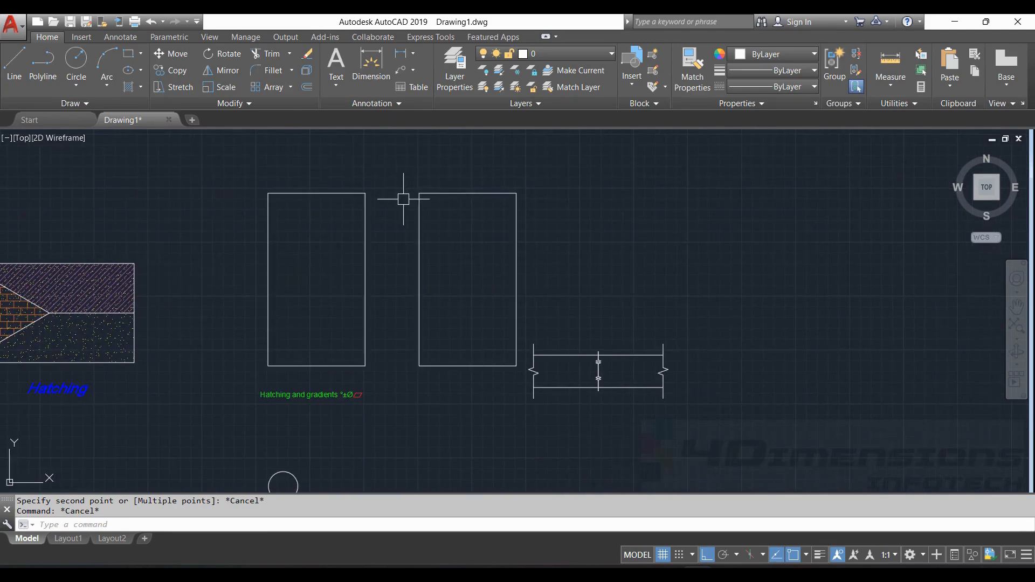
- Pan to the hatched rectangle and select it with its hatches using MI
scroll(480, 266, down, 2)
middle_drag(480, 265, 677, 268)
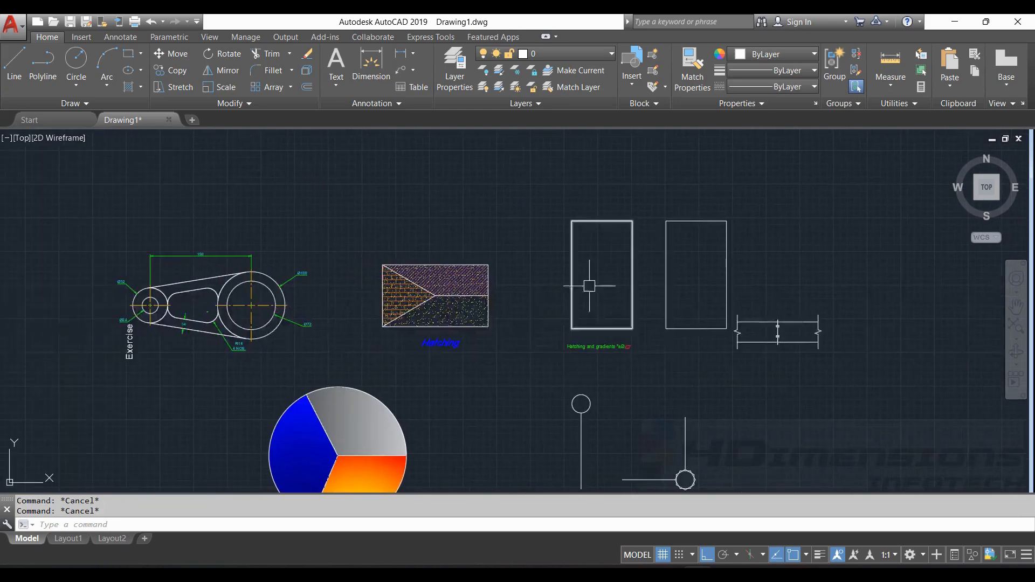
scroll(427, 291, up, 4)
scroll(428, 291, down, 4)
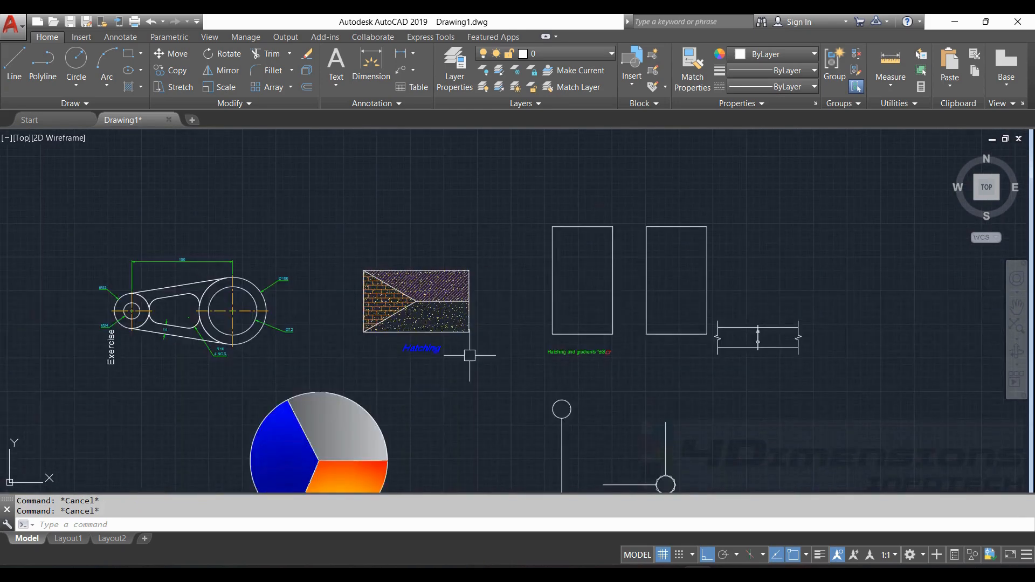
scroll(342, 226, up, 4)
middle_drag(423, 329, 360, 268)
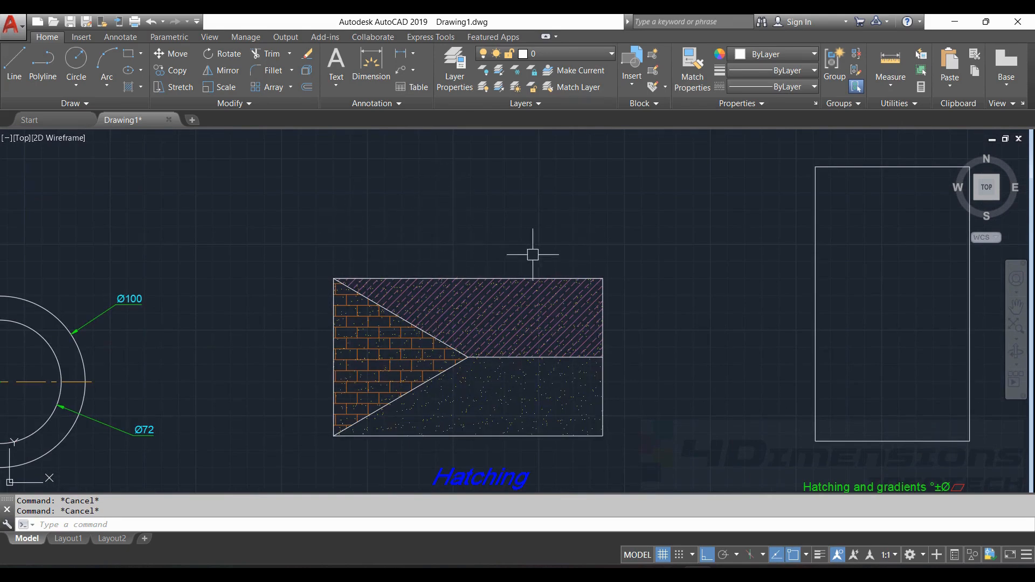
middle_drag(534, 254, 480, 235)
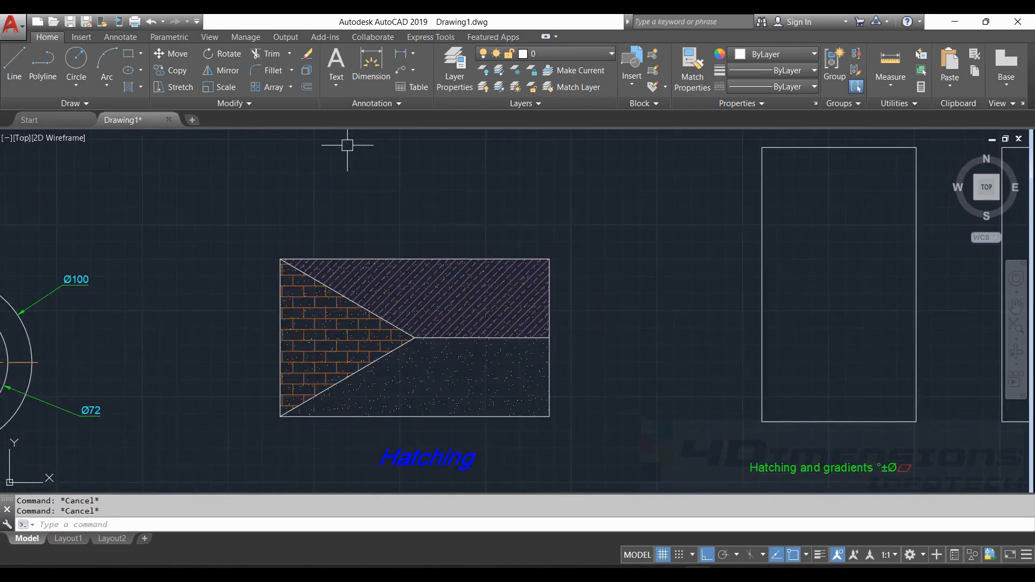
text(MI)
key(Return)
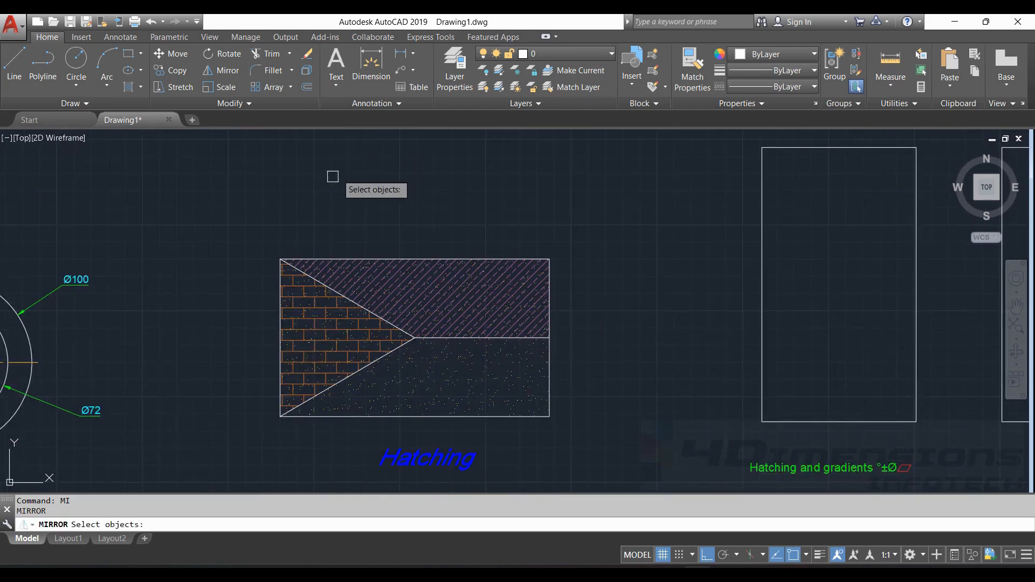
mouse_move(283, 213)
mouse_down()
mouse_move(318, 206)
mouse_move(607, 322)
mouse_move(527, 416)
mouse_move(405, 423)
mouse_move(253, 410)
mouse_up()
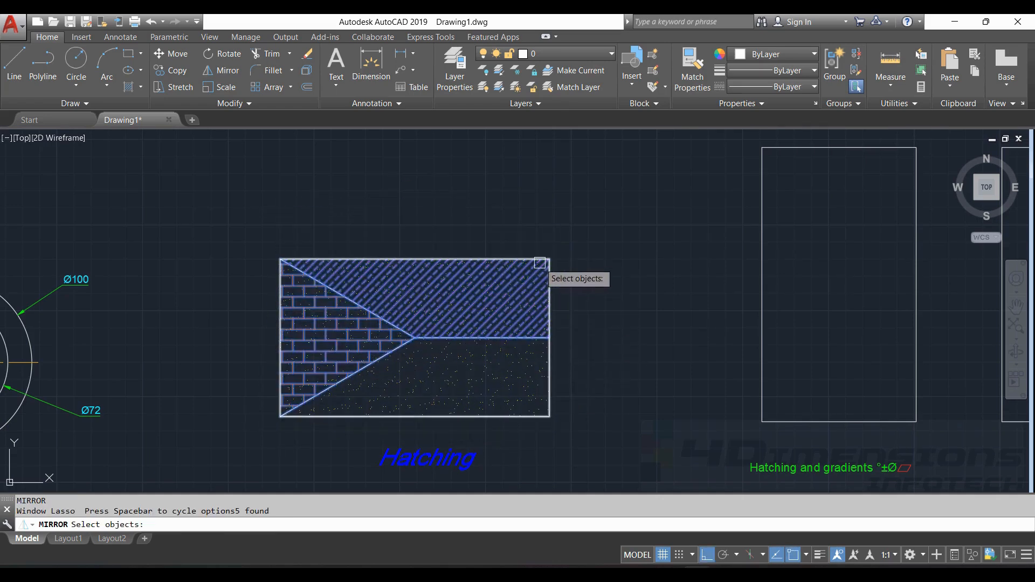
key(Return)
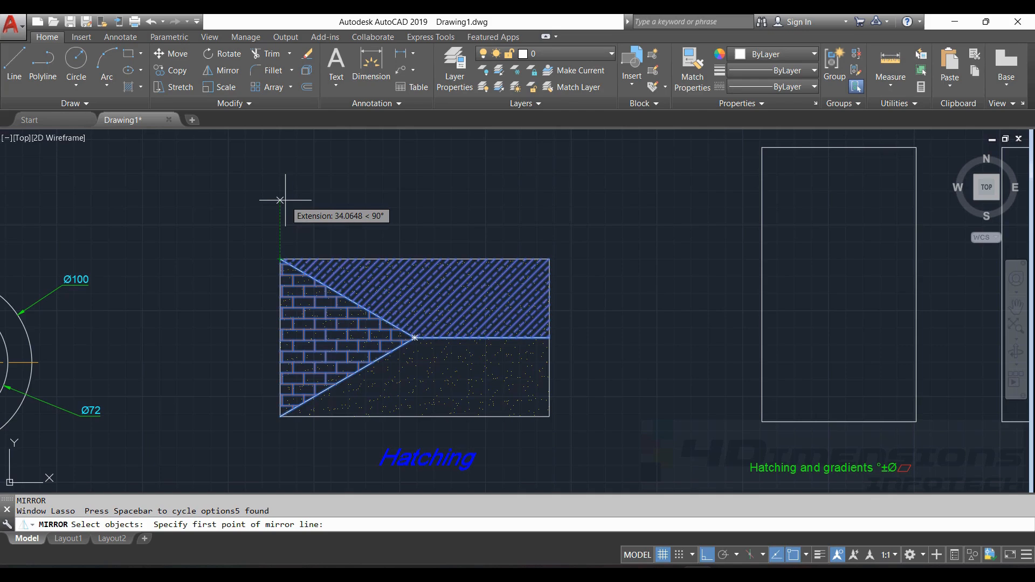
- Mirror it across a horizontal line 50 above its top-left corner, keeping the original
text(50)
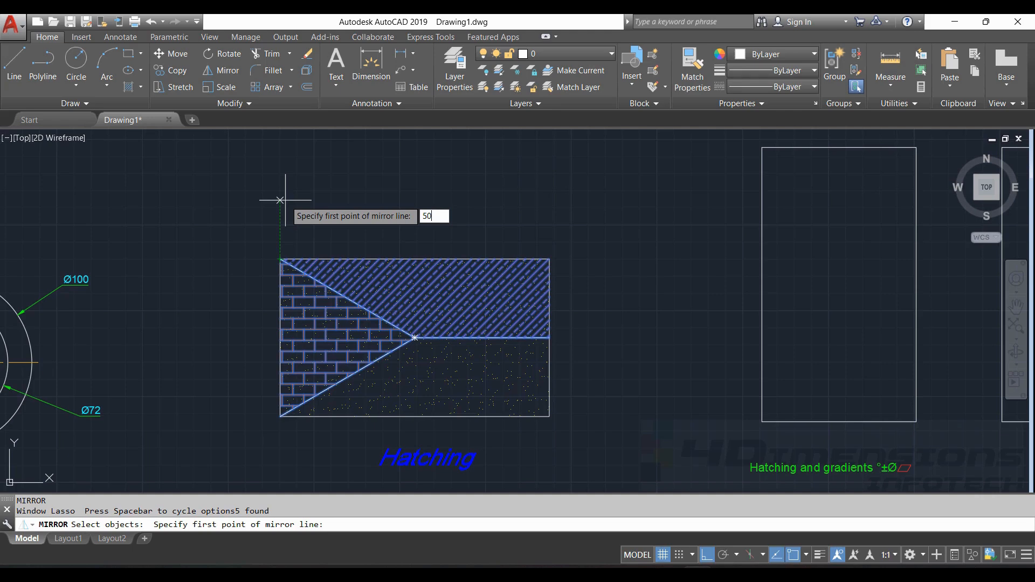
key(Return)
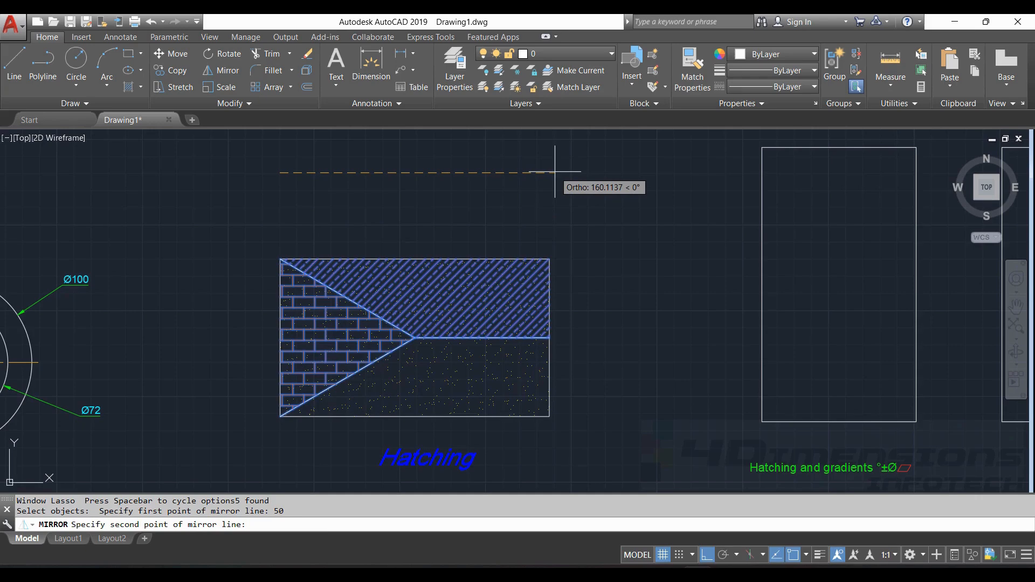
scroll(393, 289, down, 2)
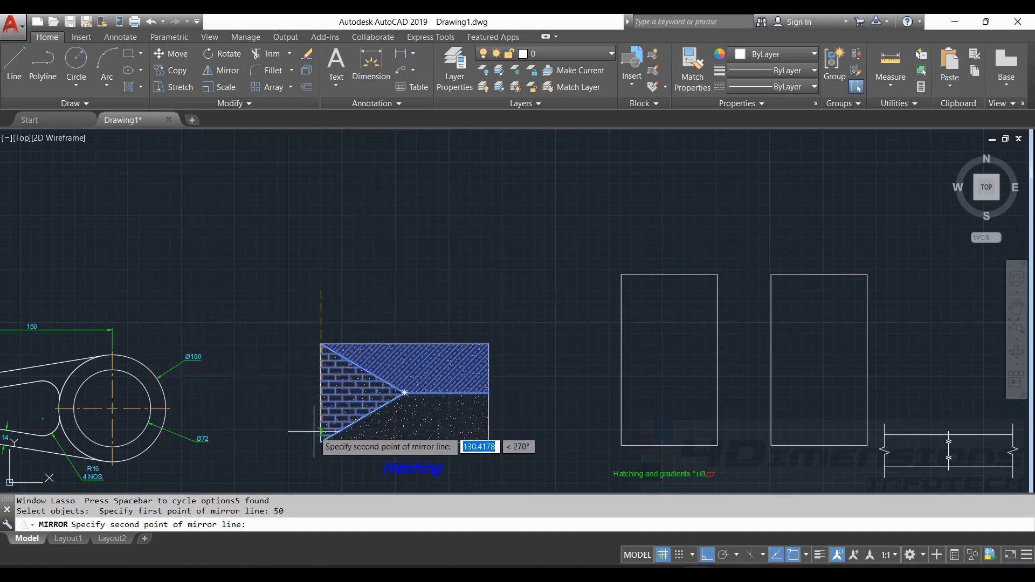
click(501, 283)
key(Return)
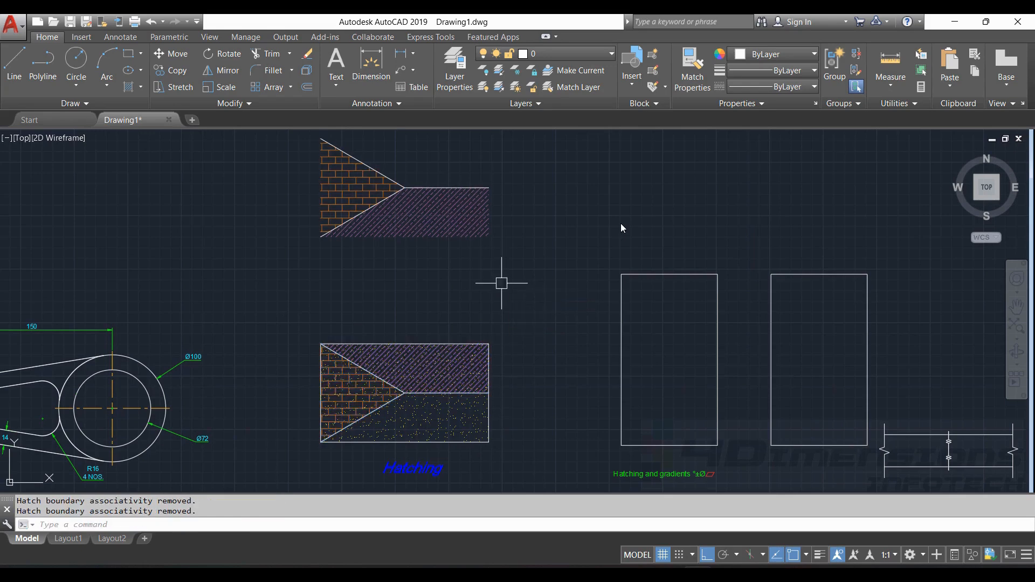
scroll(593, 377, down, 2)
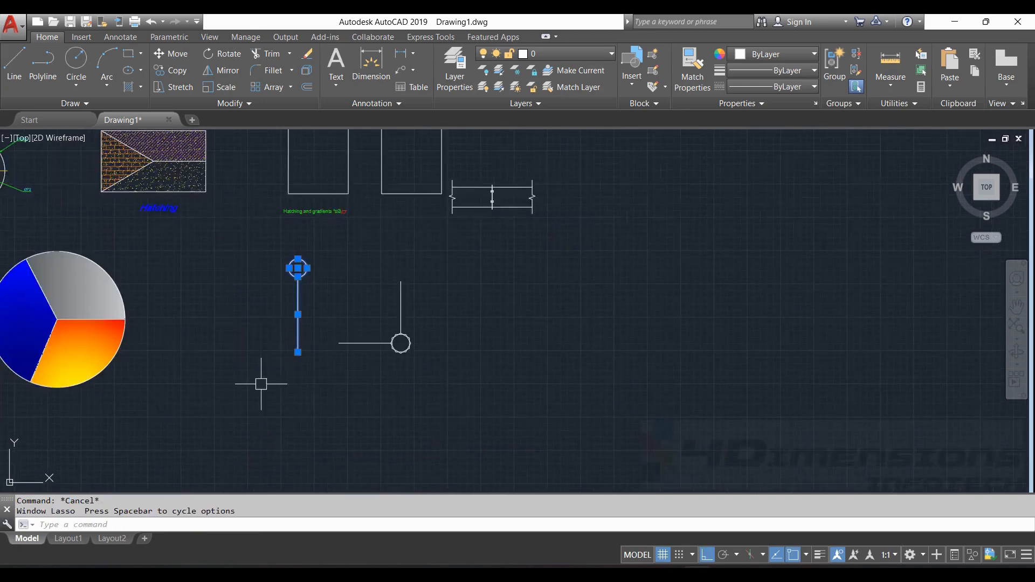
- Move the circle-topped line from its top endpoint up and right into open space, Ortho off
key(Escape)
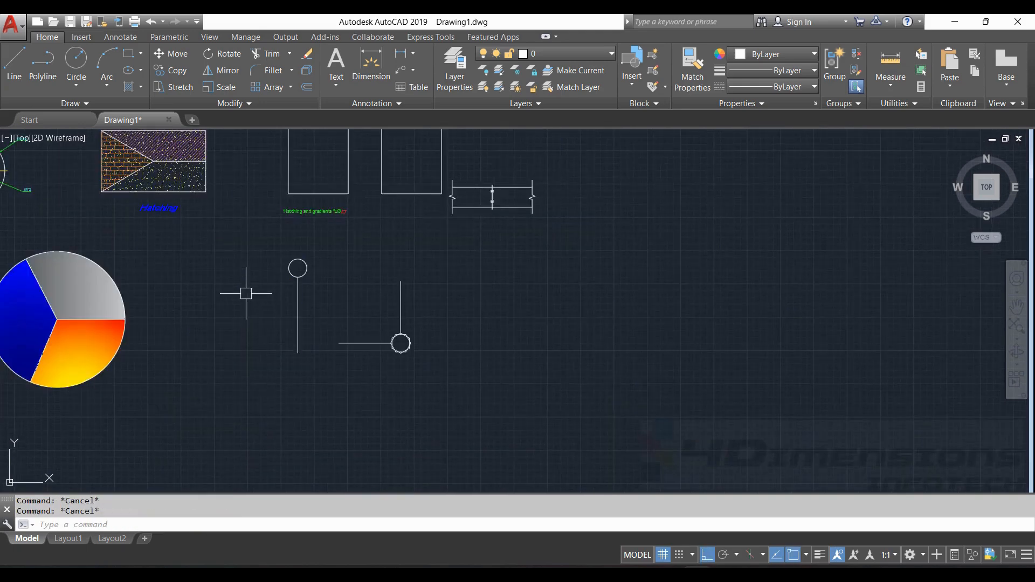
mouse_move(249, 265)
mouse_down()
mouse_move(300, 231)
mouse_move(292, 381)
mouse_up()
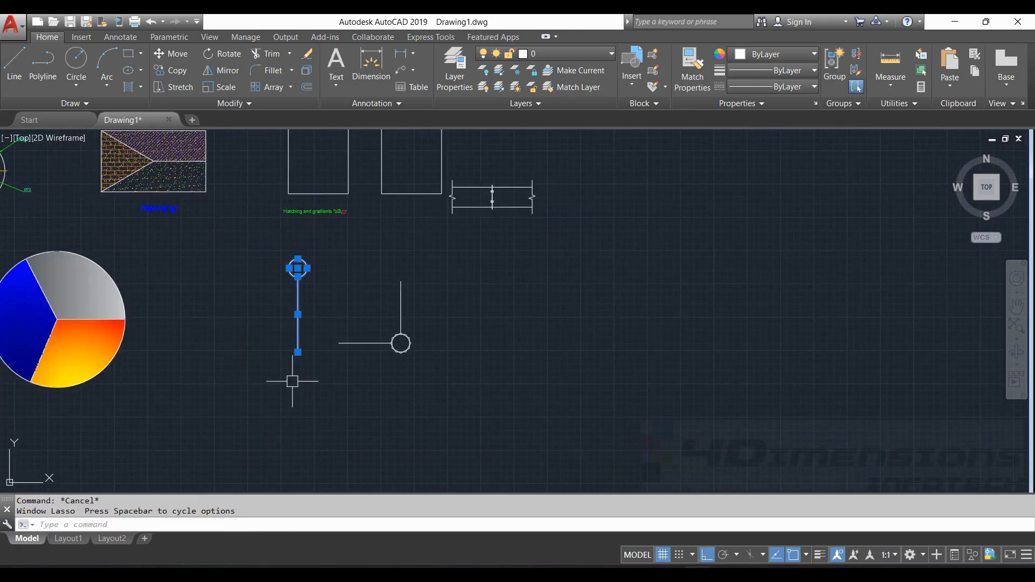
text(M)
key(Return)
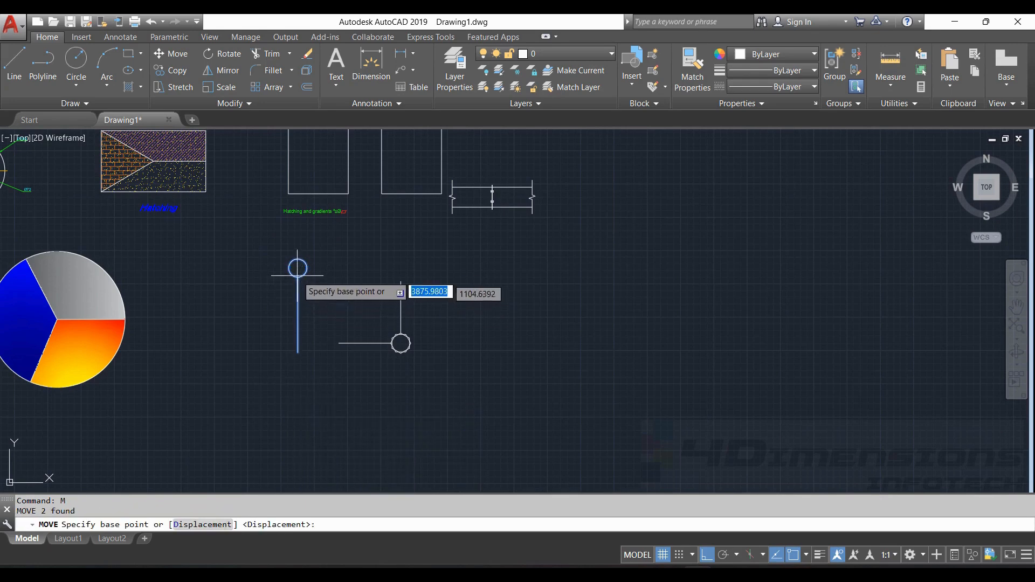
click(297, 268)
middle_drag(661, 282, 473, 358)
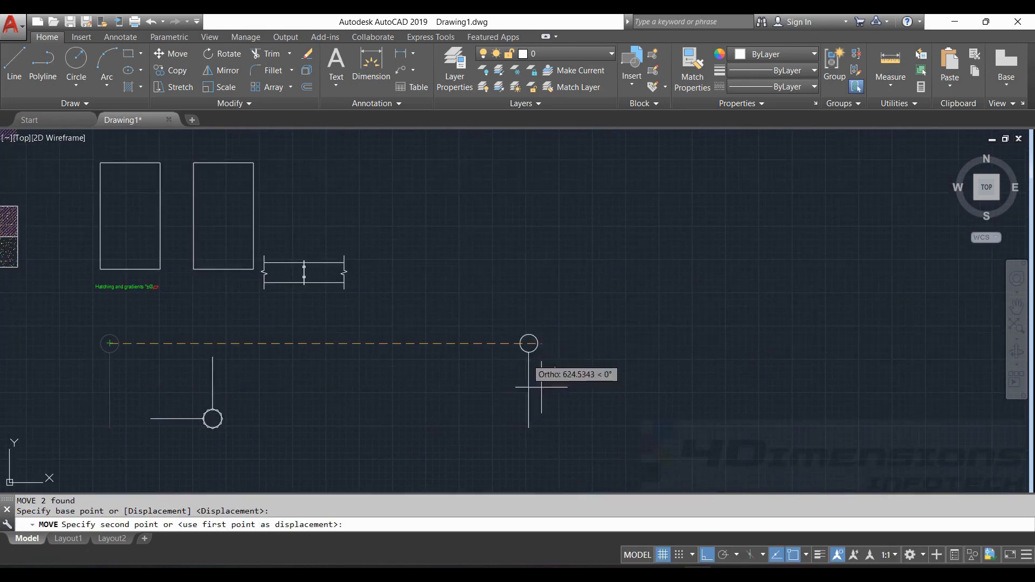
click(707, 555)
middle_drag(606, 192, 439, 291)
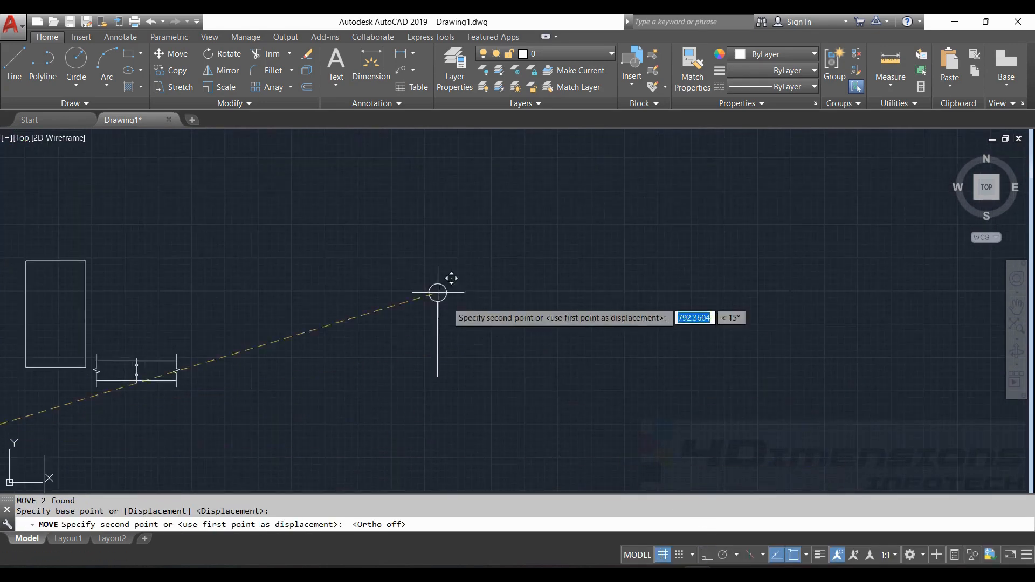
click(434, 230)
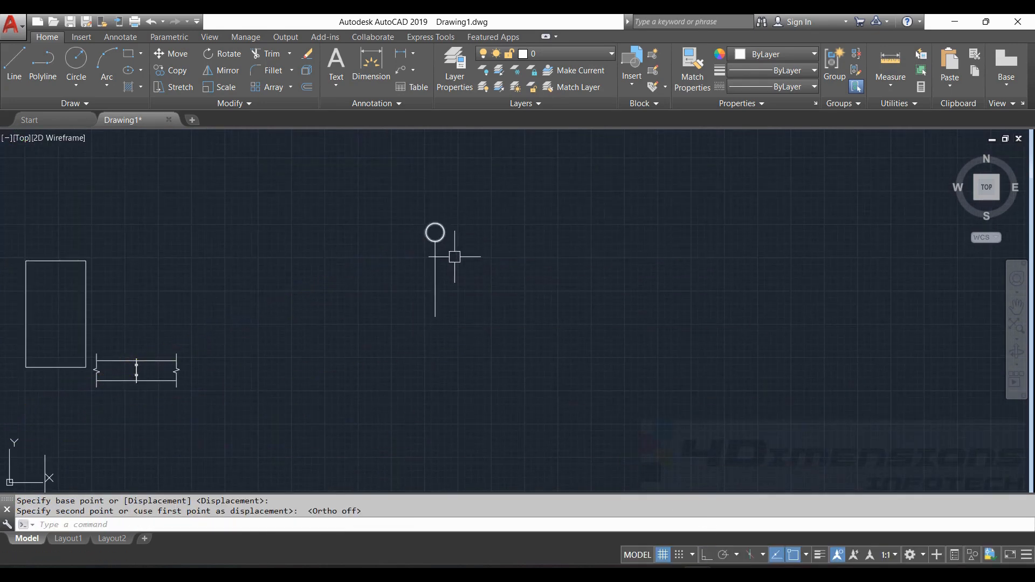
scroll(455, 254, up, 5)
scroll(394, 205, down, 4)
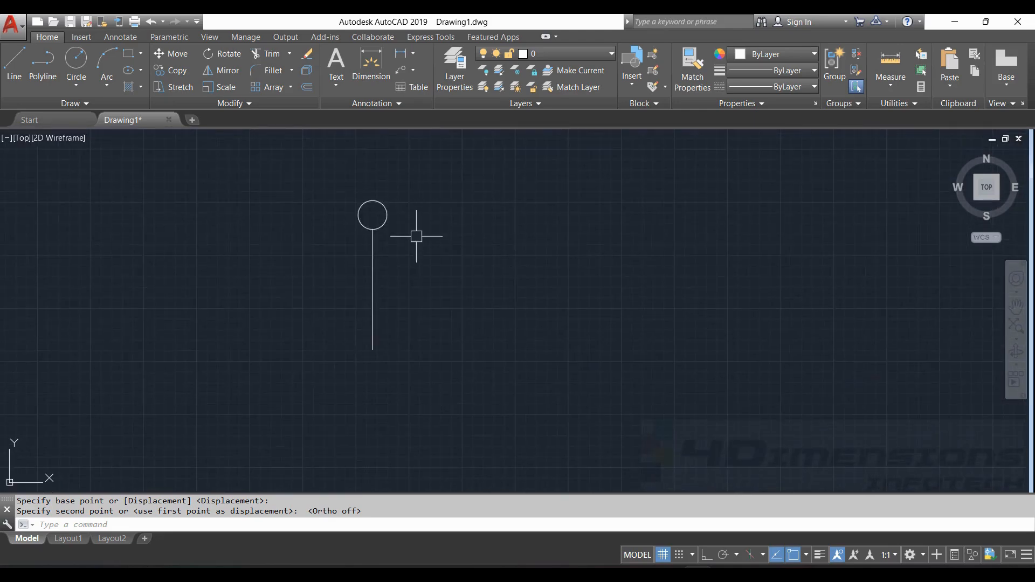
key(Escape)
key(Escape)
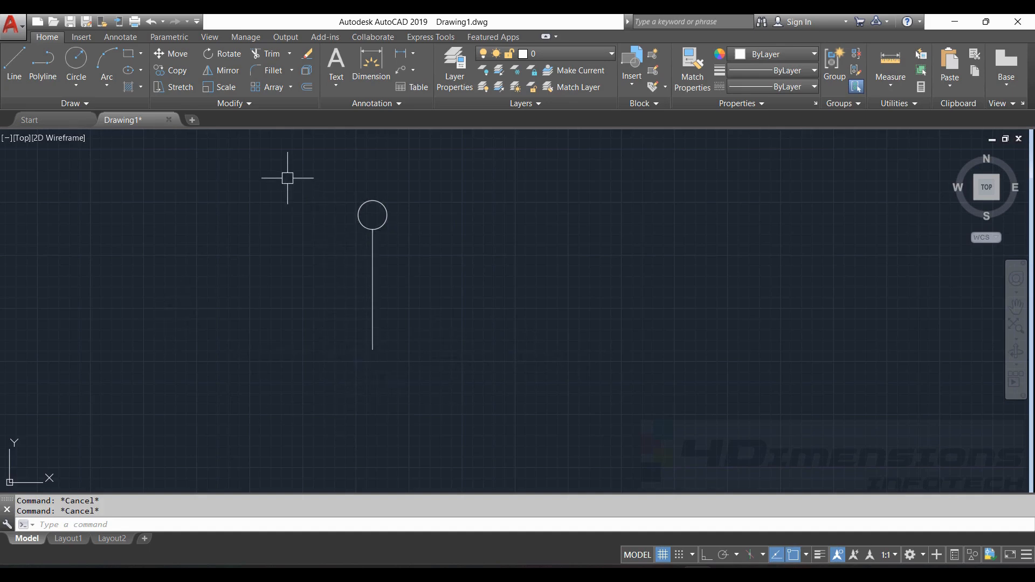
- Mirror the circle and line about a 135° line from its bottom endpoint, keeping the original
click(221, 70)
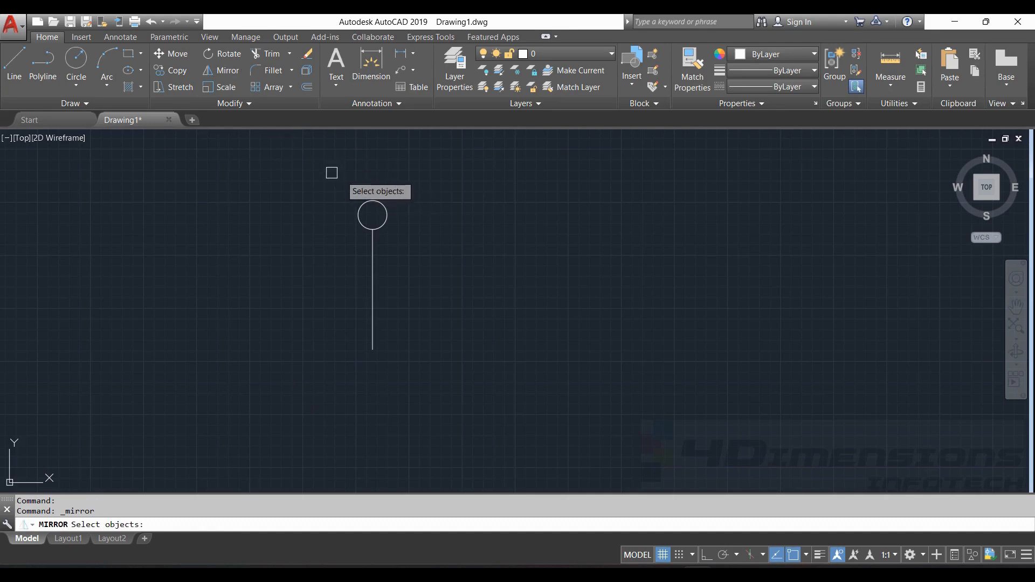
mouse_move(330, 169)
mouse_down()
mouse_move(442, 214)
mouse_move(266, 363)
mouse_move(272, 338)
mouse_up()
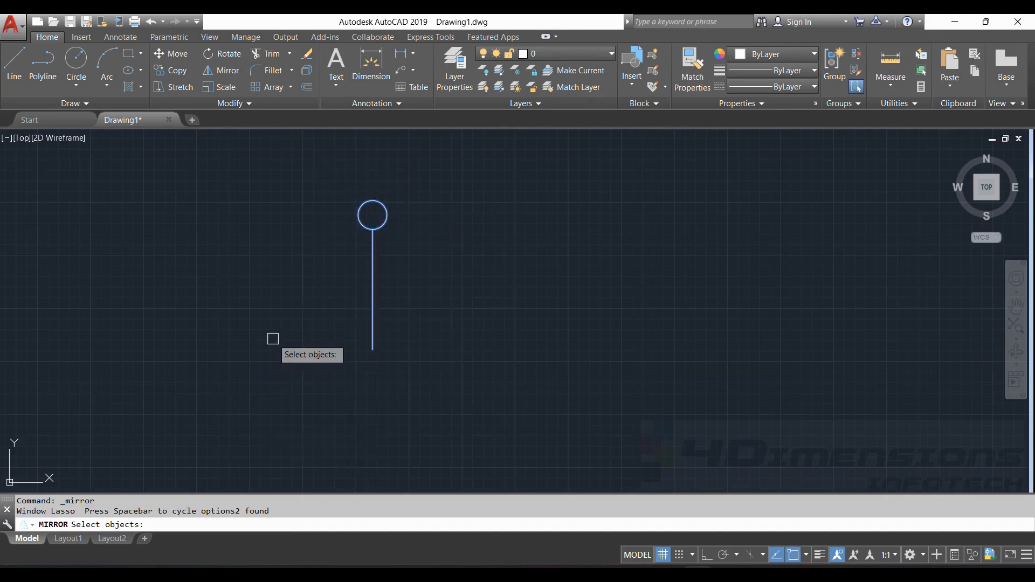
key(Return)
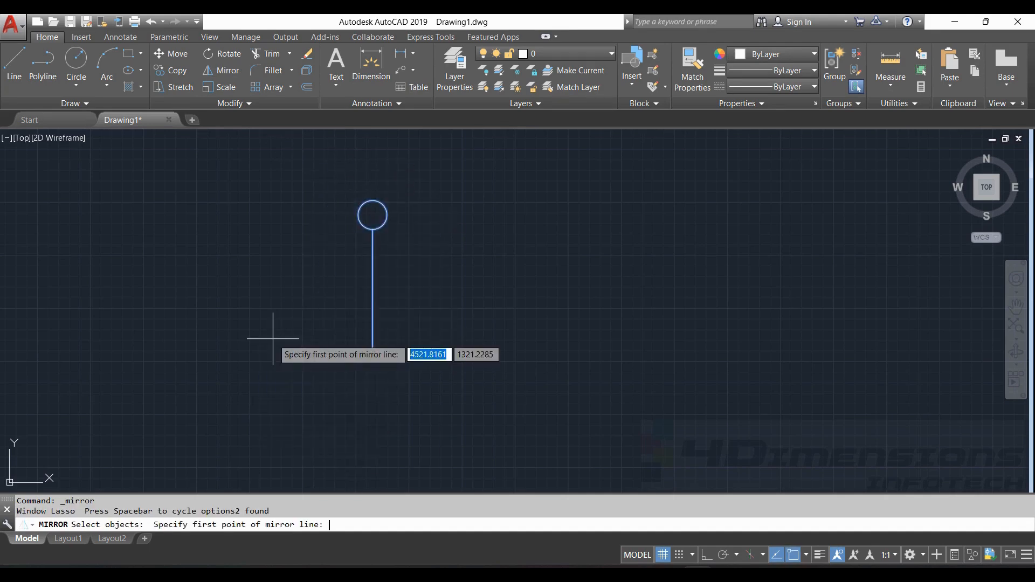
click(372, 349)
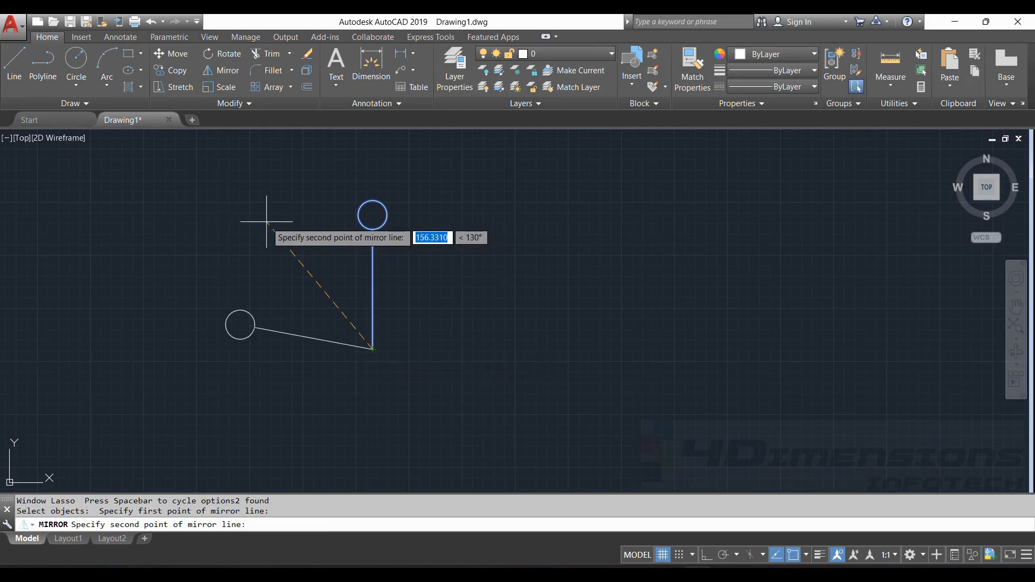
key(Tab)
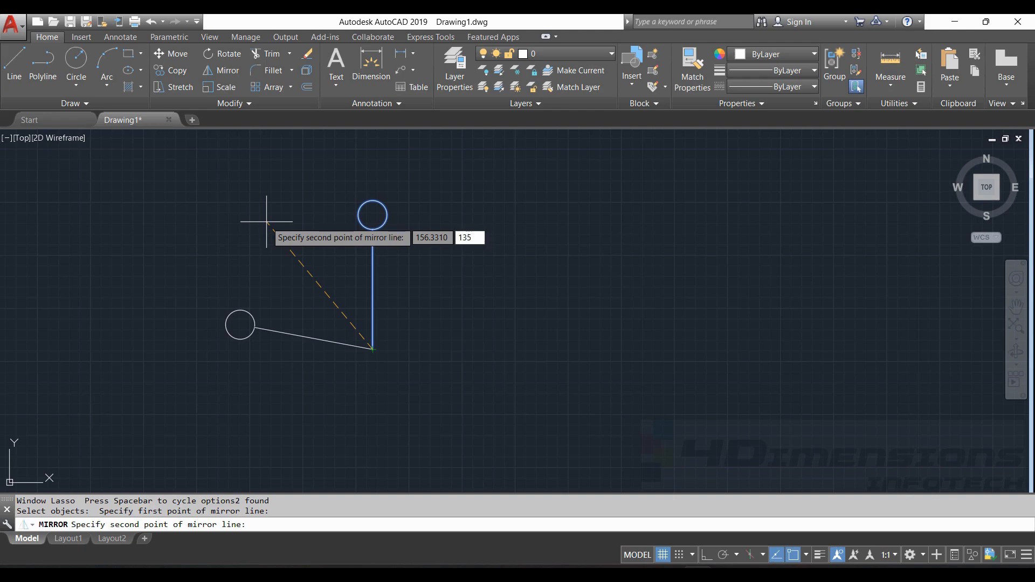
key(Return)
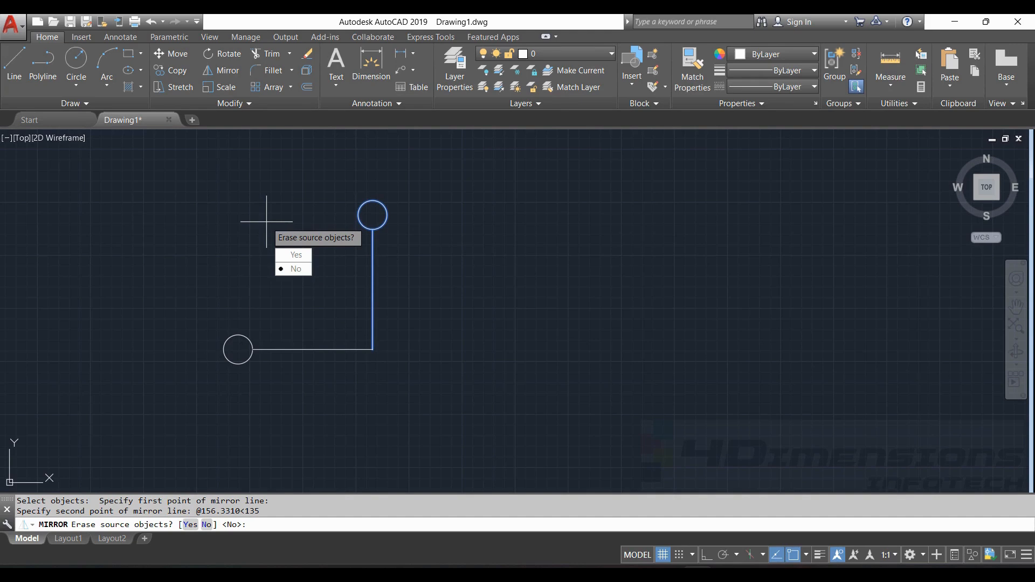
key(Return)
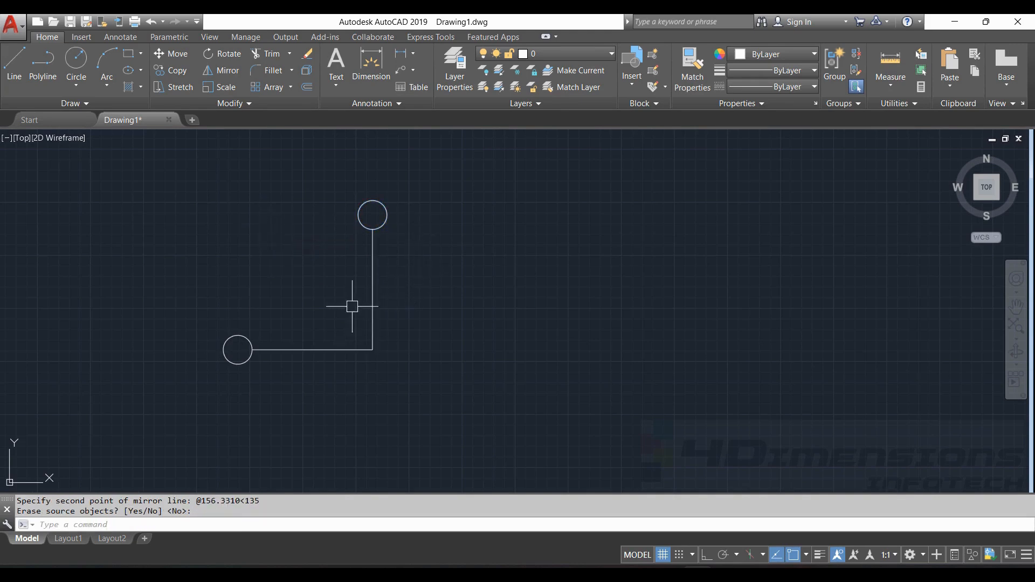
key(Escape)
key(Escape)
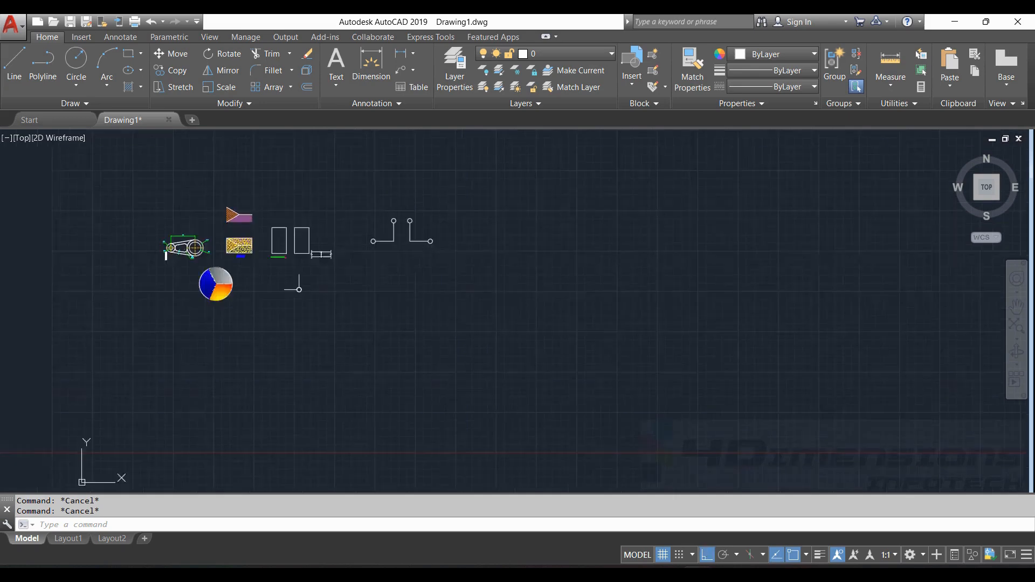
- Select the whole 'Exercise' lever drawing and copy it from the pulley centre
scroll(316, 259, up, 4)
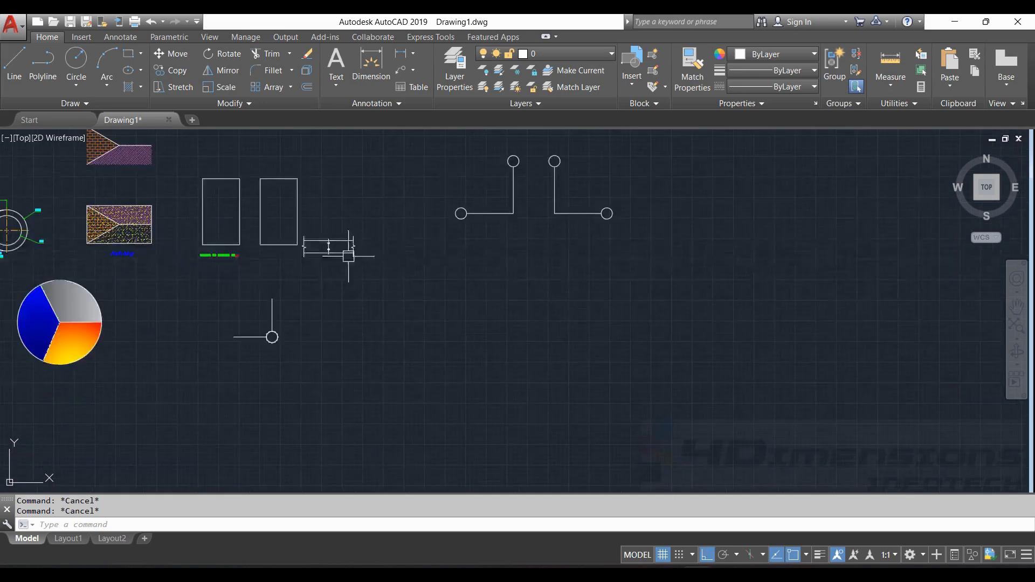
middle_drag(453, 286, 506, 311)
key(Escape)
scroll(606, 237, down, 4)
scroll(361, 226, up, 6)
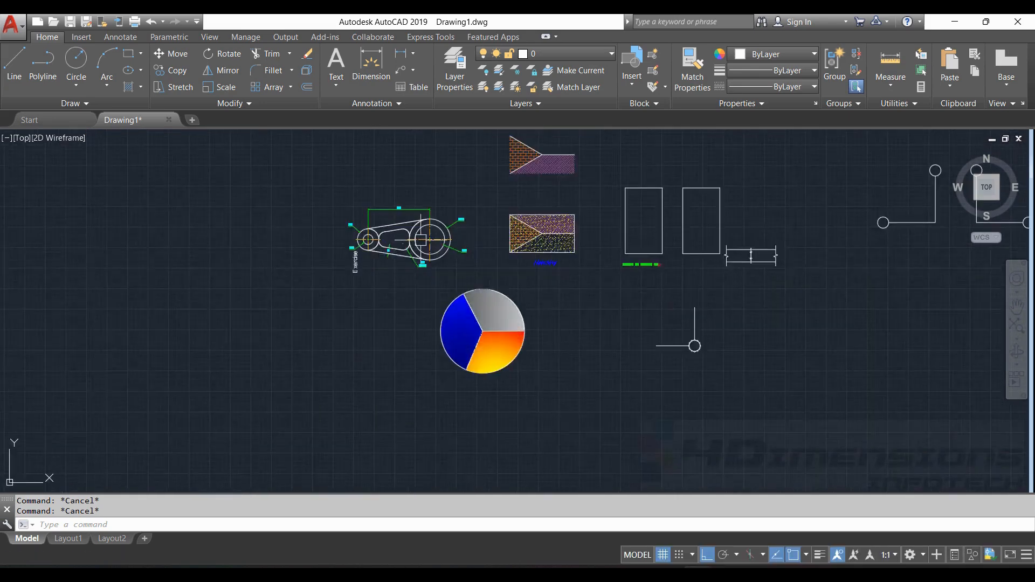
mouse_move(357, 183)
mouse_down()
mouse_move(259, 141)
mouse_move(539, 270)
mouse_move(279, 309)
mouse_up()
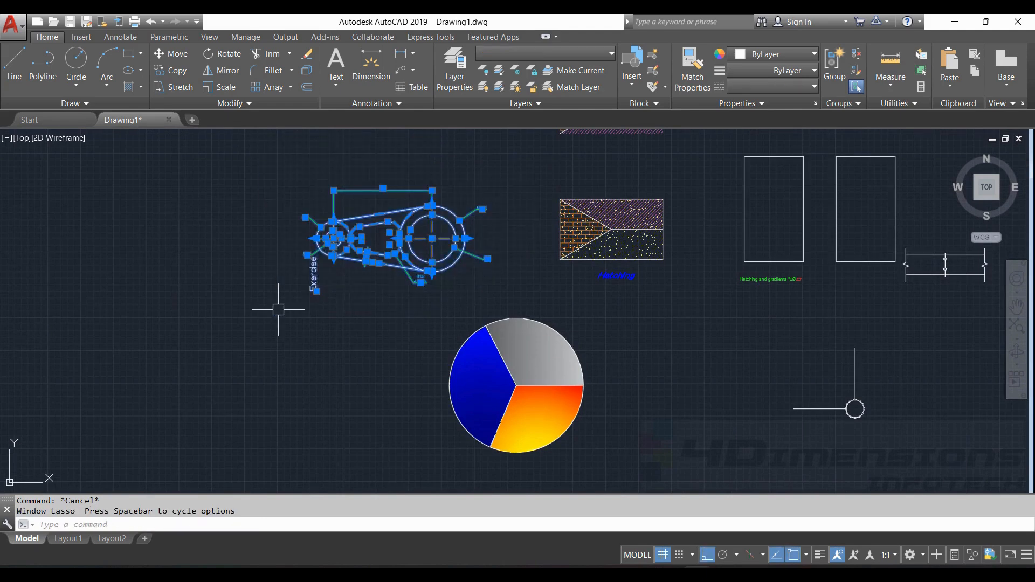
key(Return)
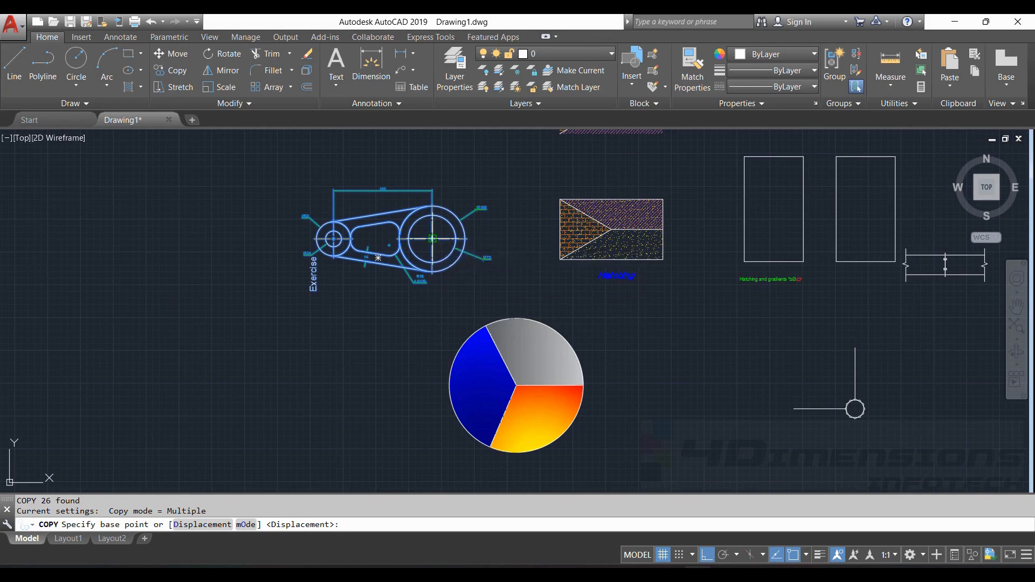
click(432, 239)
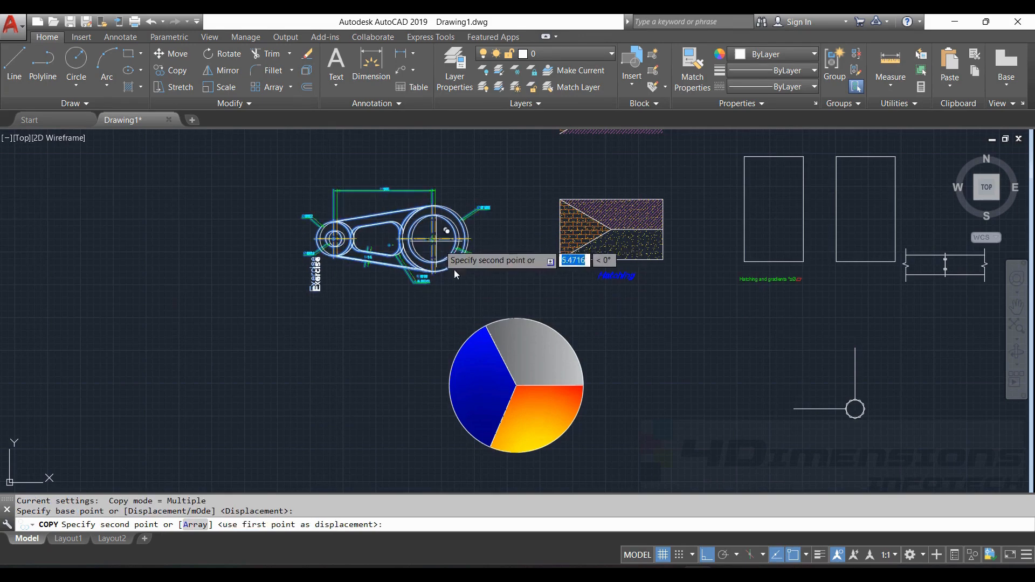
- Place the copy in an empty area to the right with Ortho off
scroll(572, 366, down, 4)
middle_drag(606, 323, 370, 274)
middle_drag(736, 256, 480, 276)
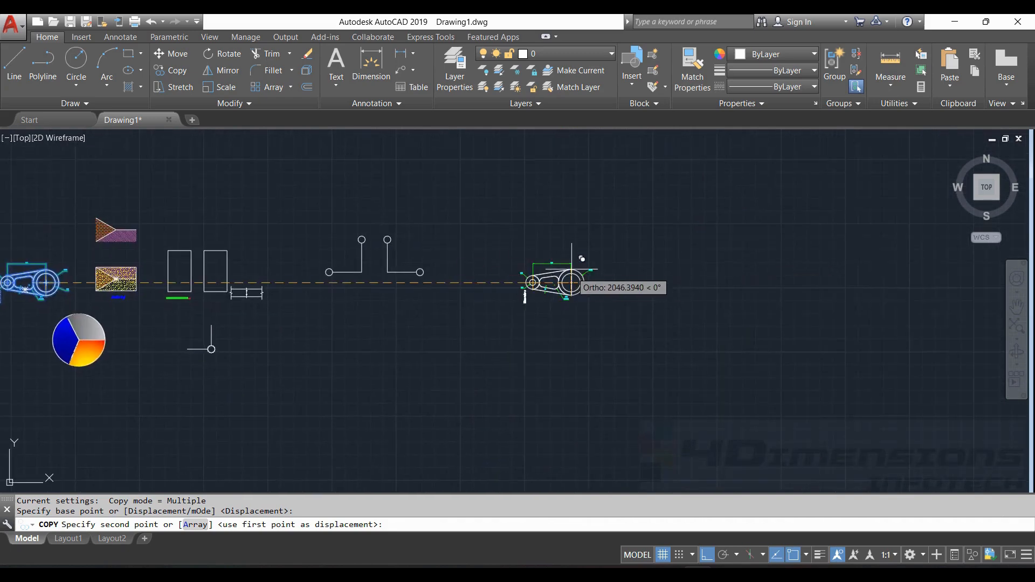
click(707, 555)
middle_drag(601, 347, 578, 369)
scroll(497, 236, up, 2)
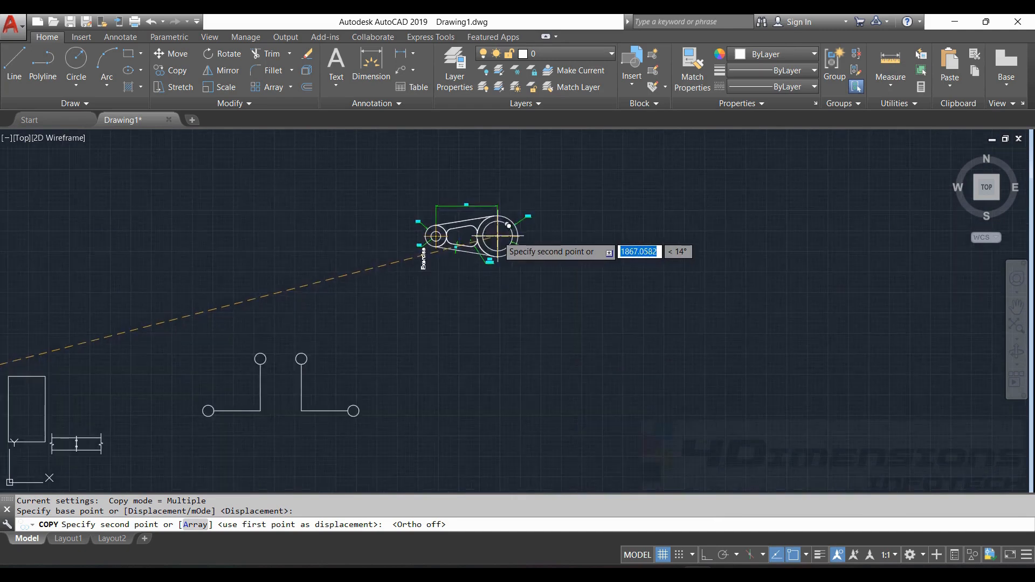
middle_drag(542, 208, 524, 254)
click(538, 225)
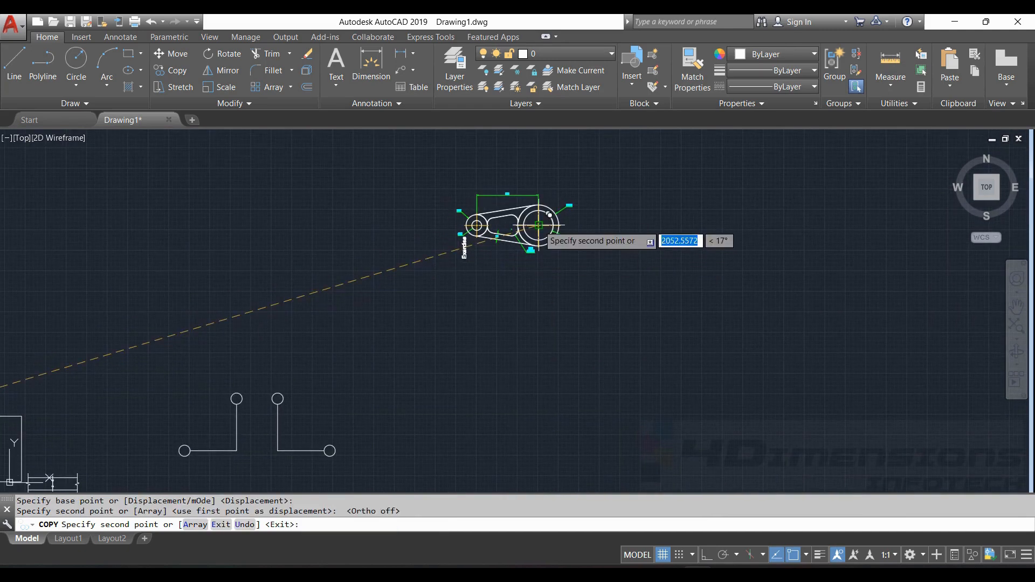
- Delete the Exercise label, then undo the deletion to restore it
key(Escape)
key(Escape)
scroll(485, 217, up, 5)
click(426, 277)
key(Delete)
key(ctrl+z)
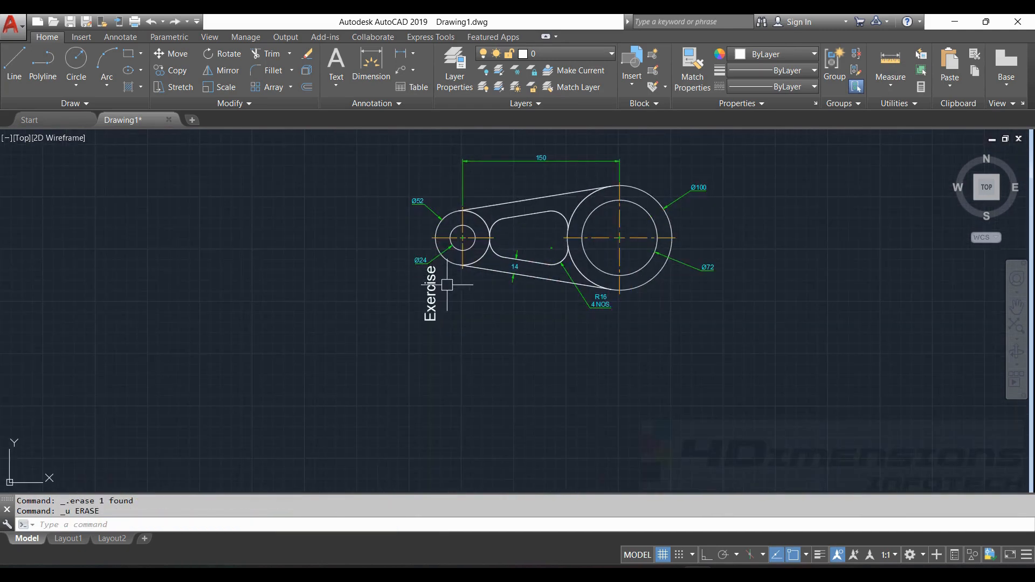
- Delete the Exercise label and rotate the lever 90° about its large circle's centre
key(Delete)
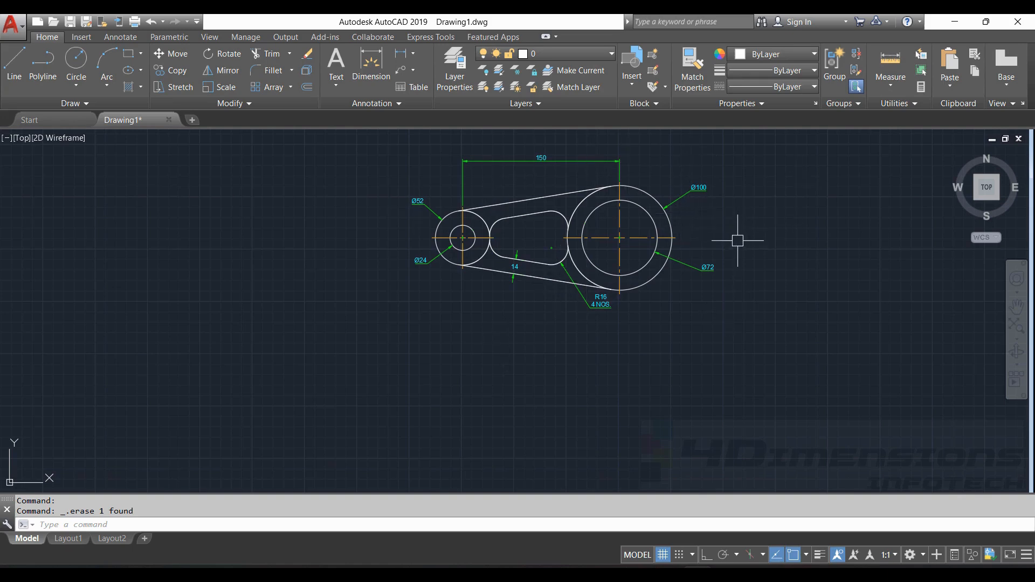
key(Return)
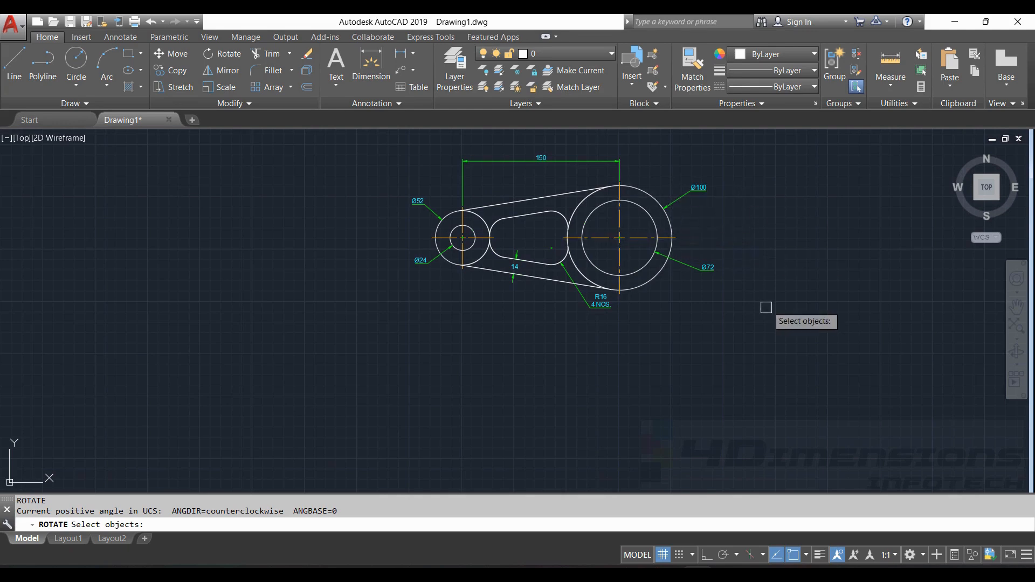
mouse_move(763, 318)
mouse_down()
mouse_move(244, 281)
mouse_move(711, 145)
mouse_move(745, 169)
mouse_up()
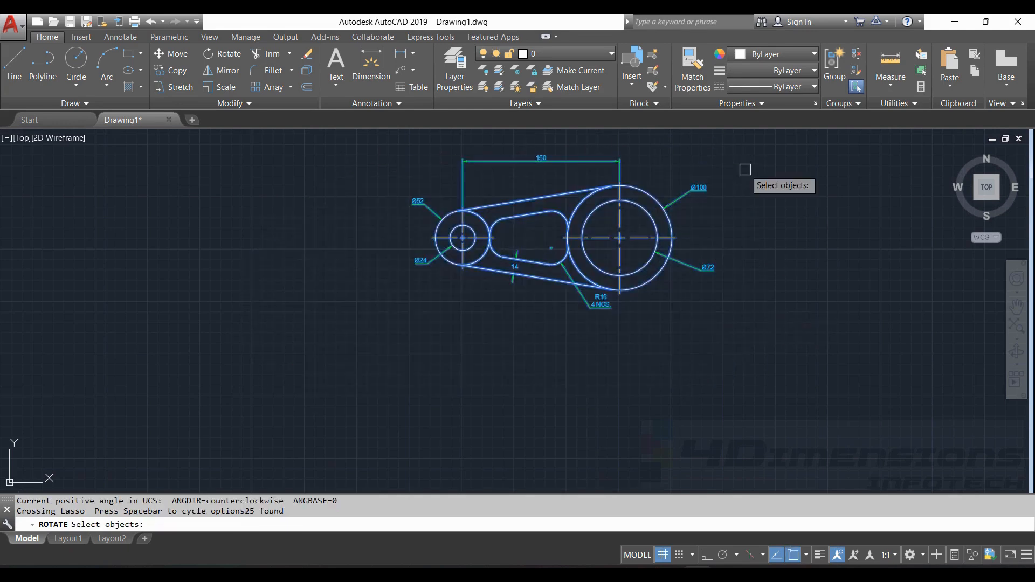
key(Return)
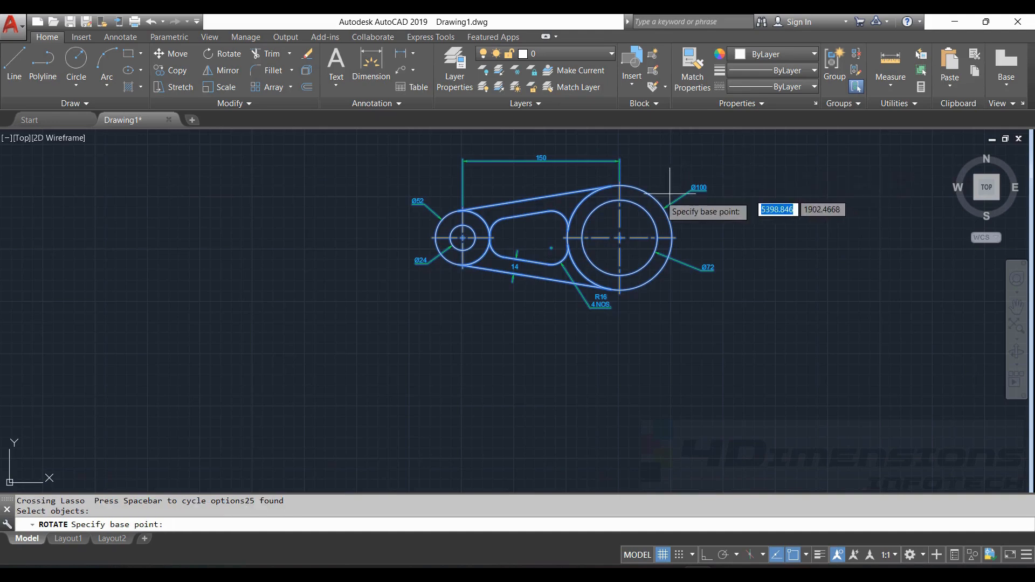
click(619, 237)
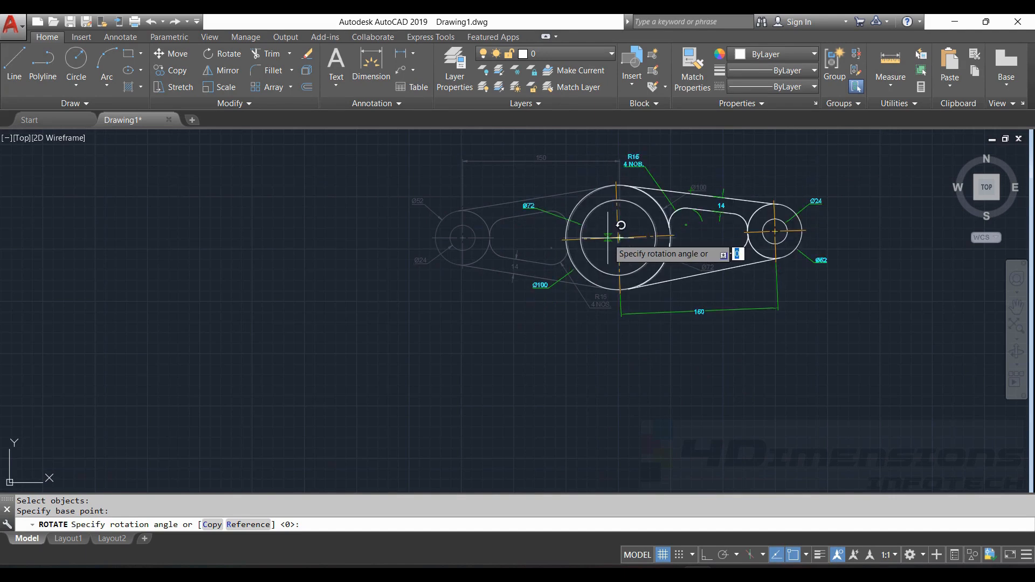
key(Return)
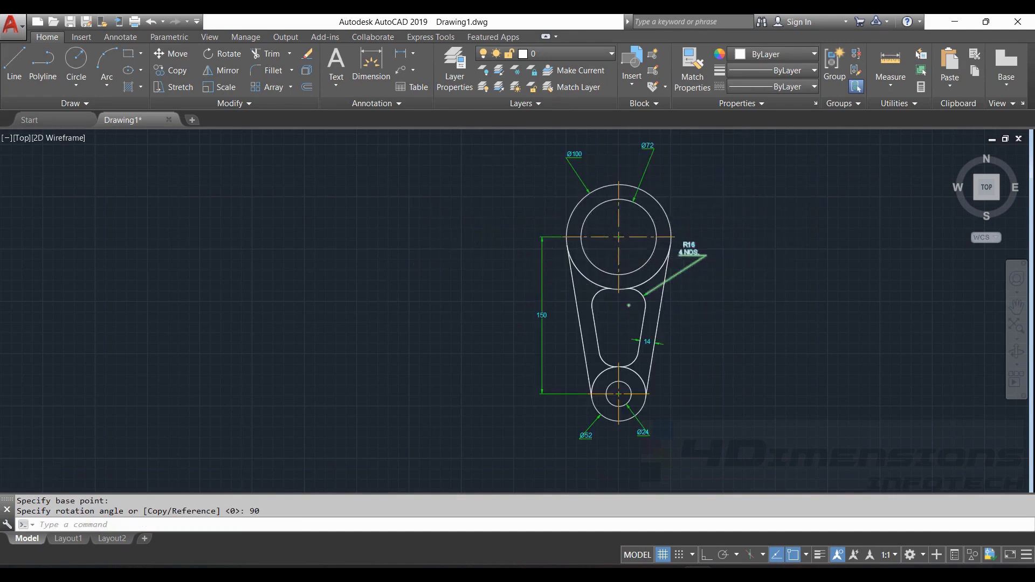
scroll(665, 284, down, 4)
scroll(578, 300, up, 2)
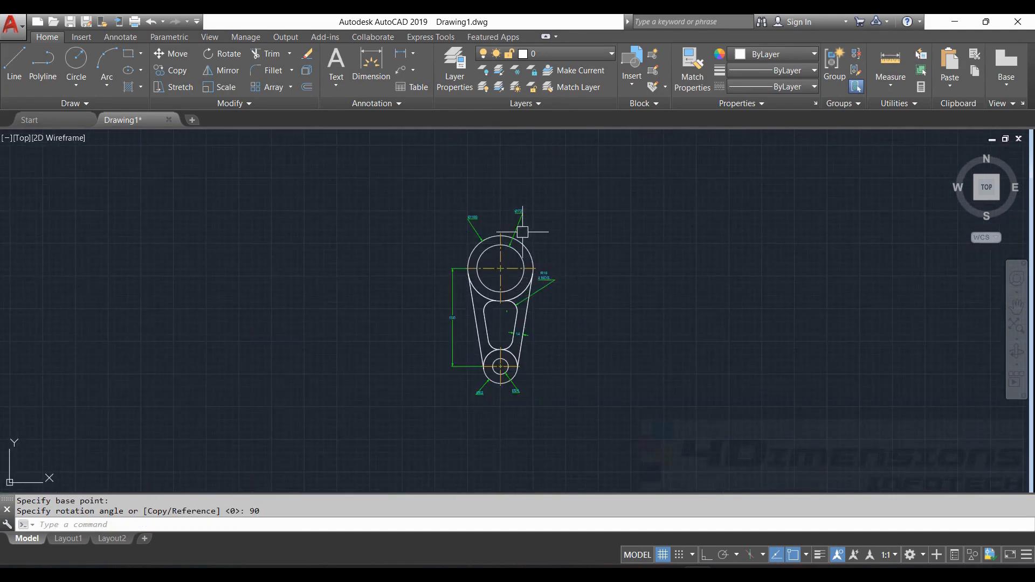
key(Escape)
key(Escape)
scroll(498, 359, up, 4)
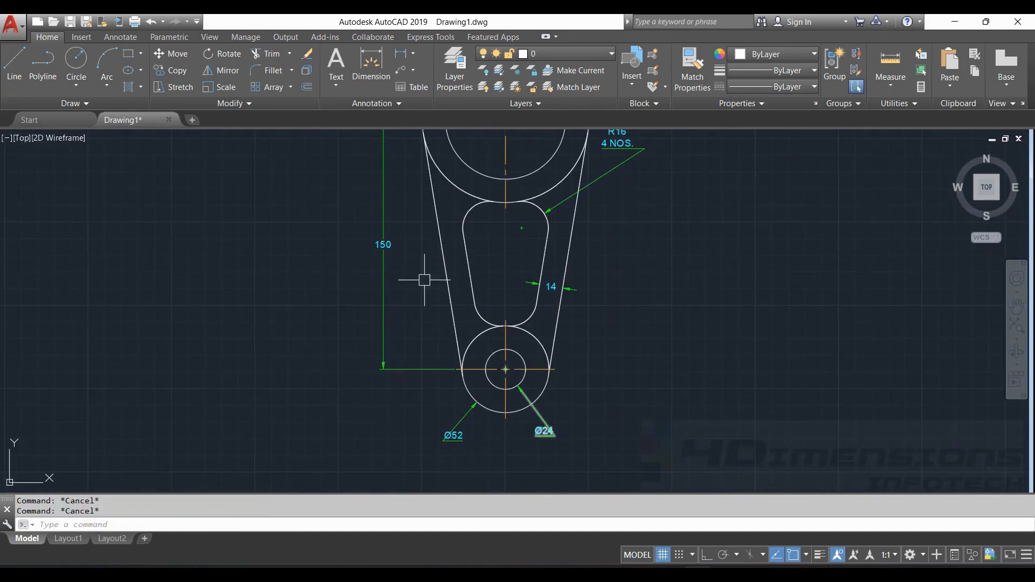
- Reposition the Ø100 dimension label to a new spot
scroll(423, 280, down, 2)
scroll(426, 243, up, 2)
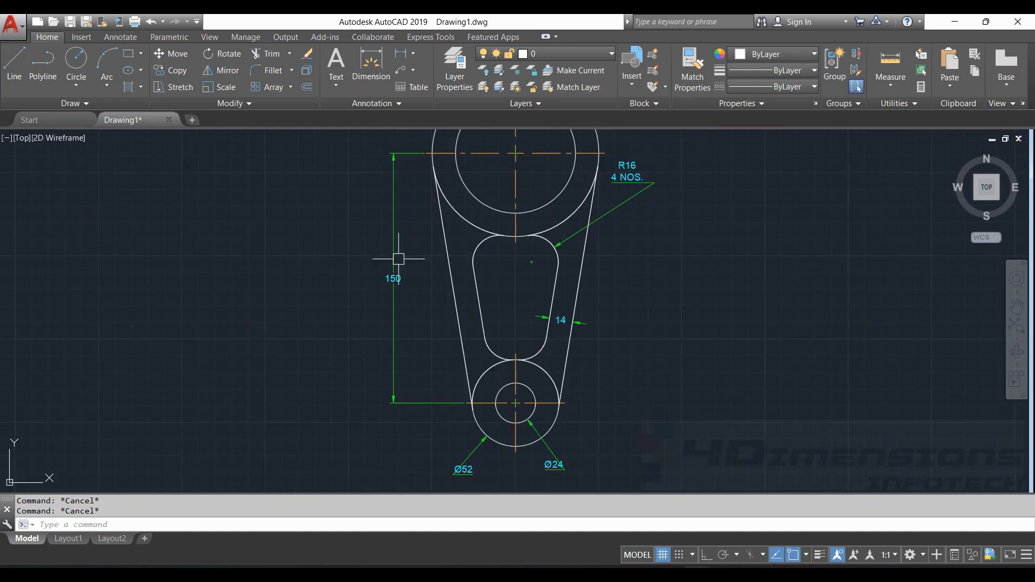
scroll(463, 356, down, 2)
click(459, 162)
click(455, 155)
click(426, 179)
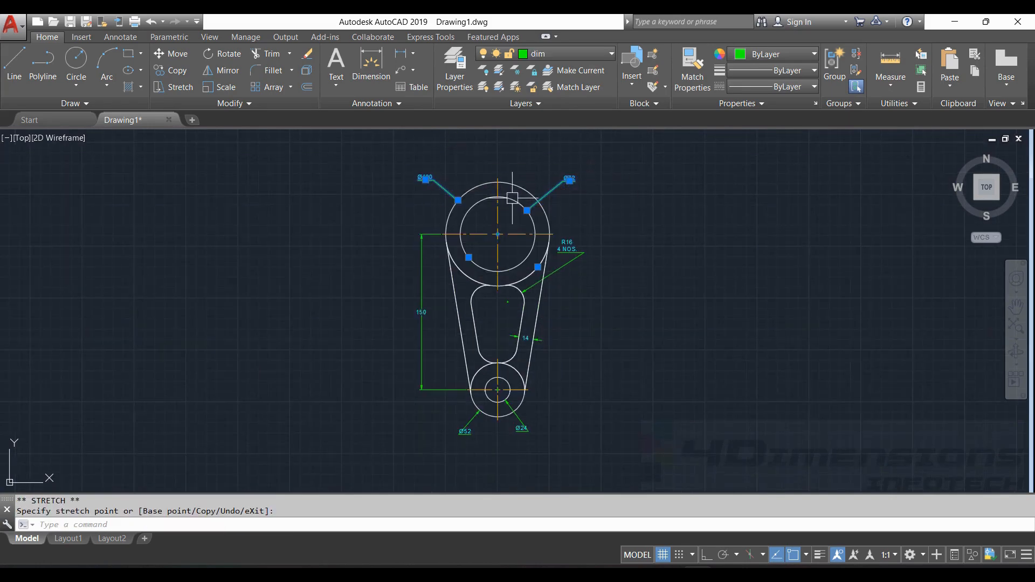
key(Escape)
key(Escape)
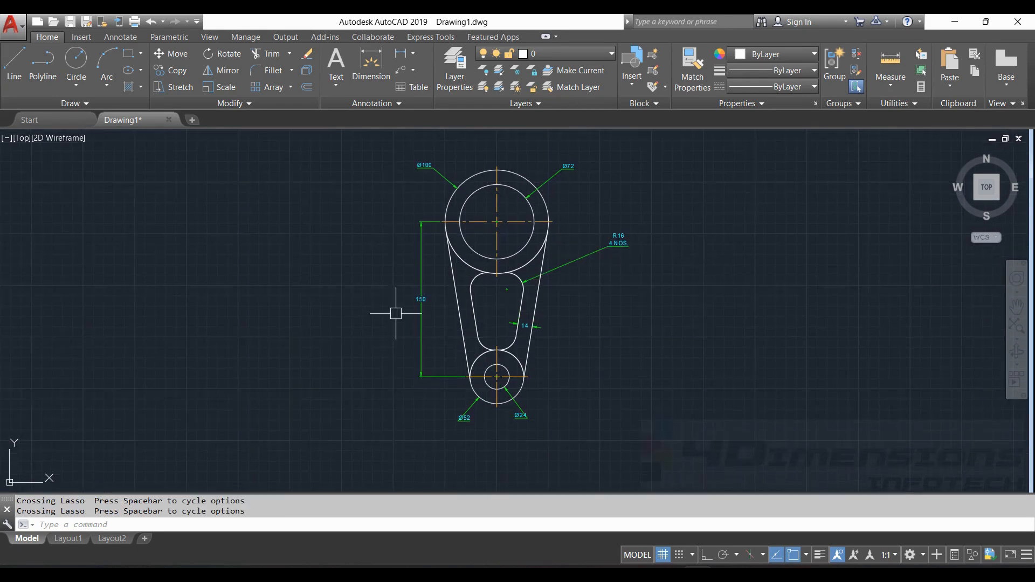
- Stretch the lever's lower end 50 vertically from the small circle's centre, making it 200
mouse_move(396, 314)
mouse_down()
mouse_move(393, 297)
mouse_move(381, 397)
mouse_move(577, 435)
mouse_move(639, 358)
mouse_move(625, 282)
mouse_move(617, 286)
mouse_up()
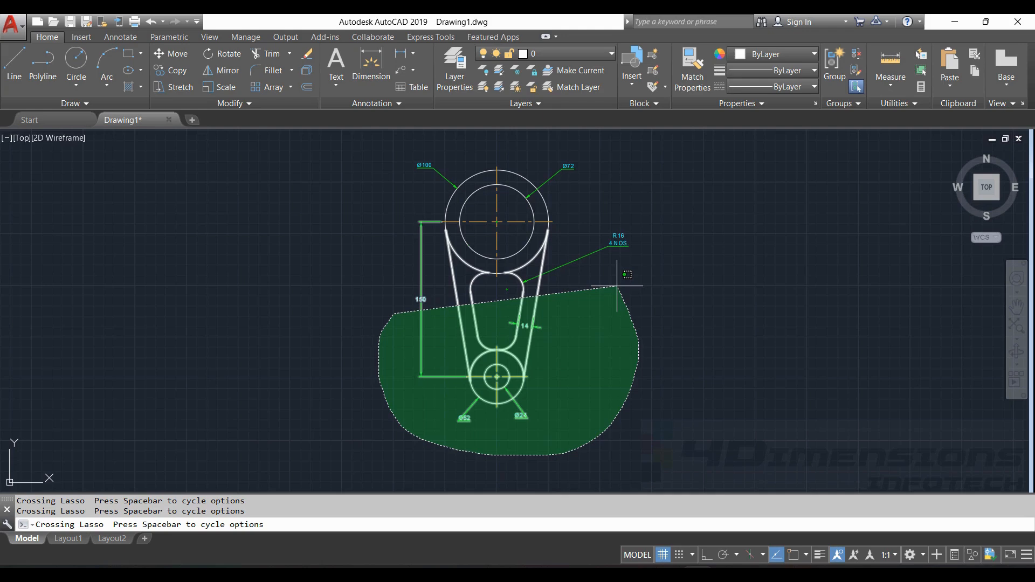
drag(616, 286, 618, 286)
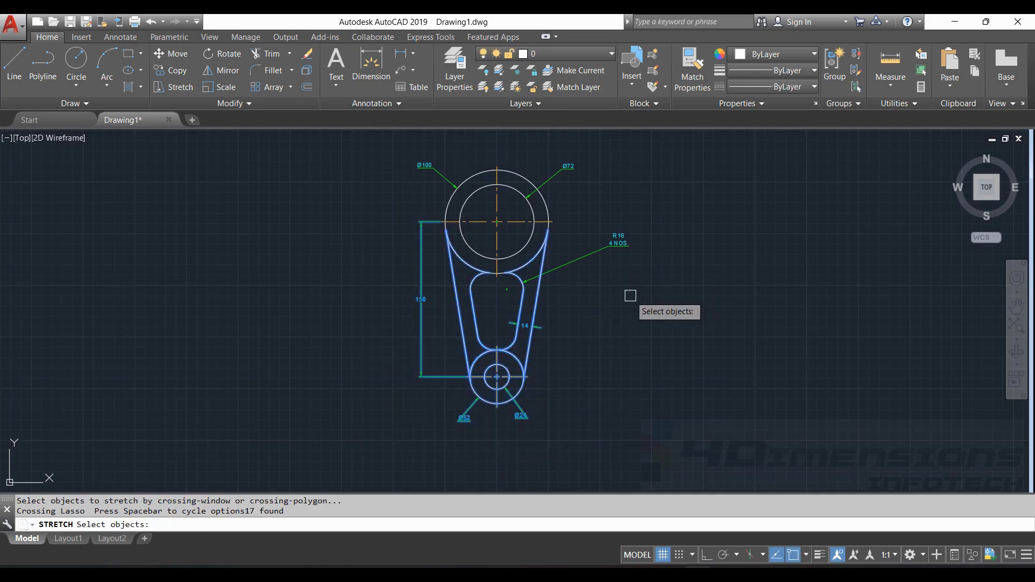
key(Return)
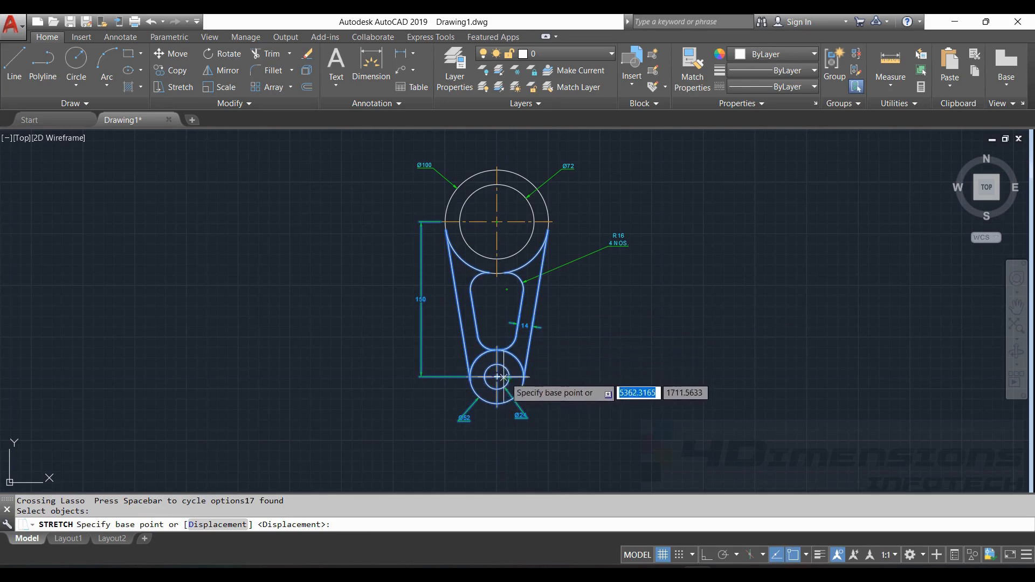
scroll(510, 335, up, 3)
scroll(509, 332, down, 5)
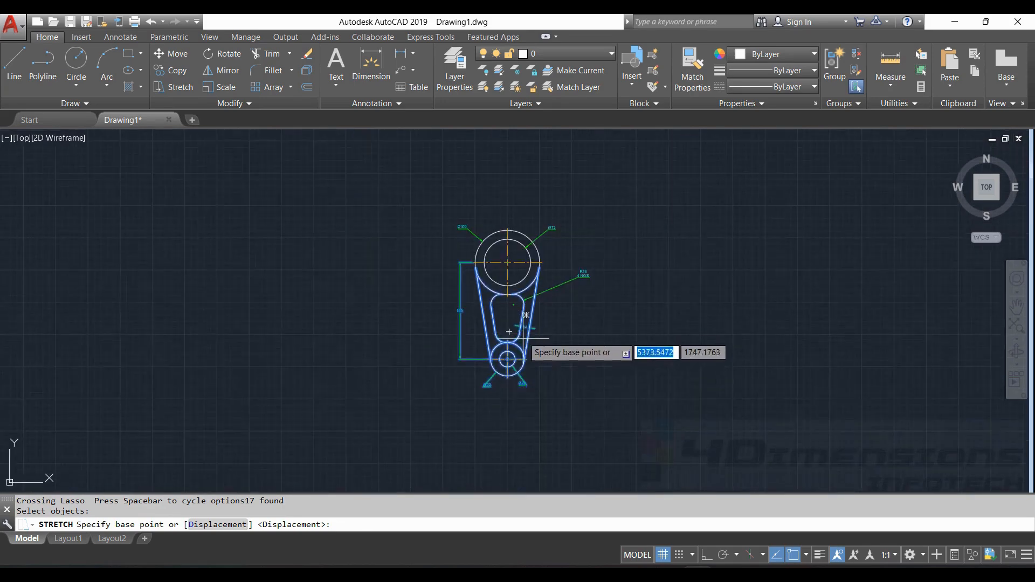
scroll(509, 332, up, 2)
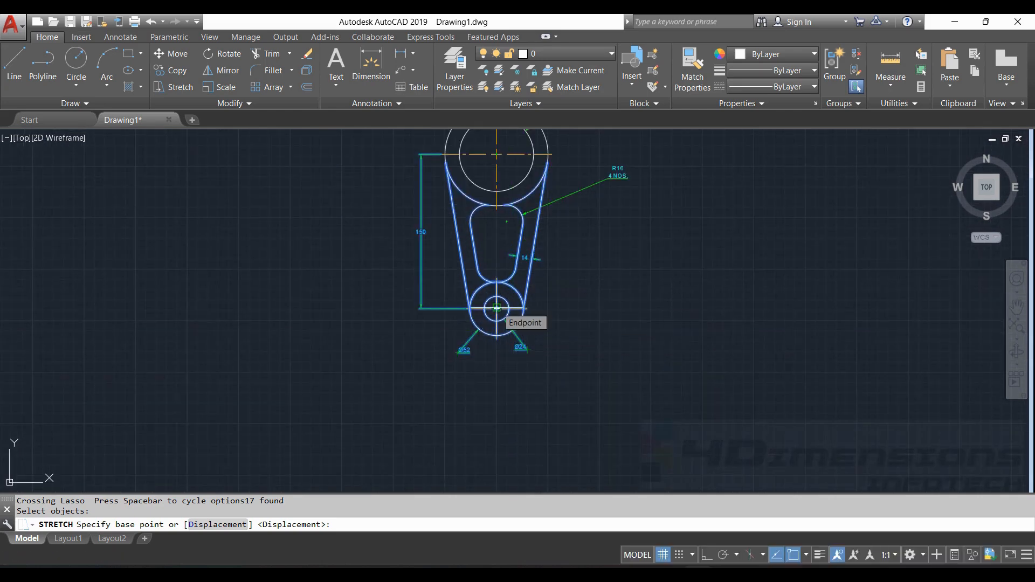
click(496, 308)
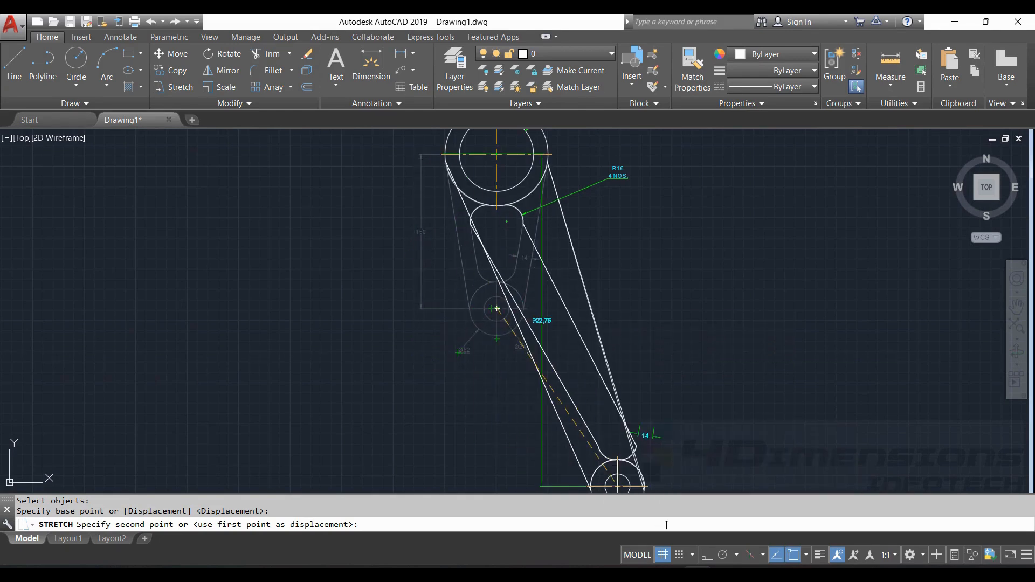
click(706, 555)
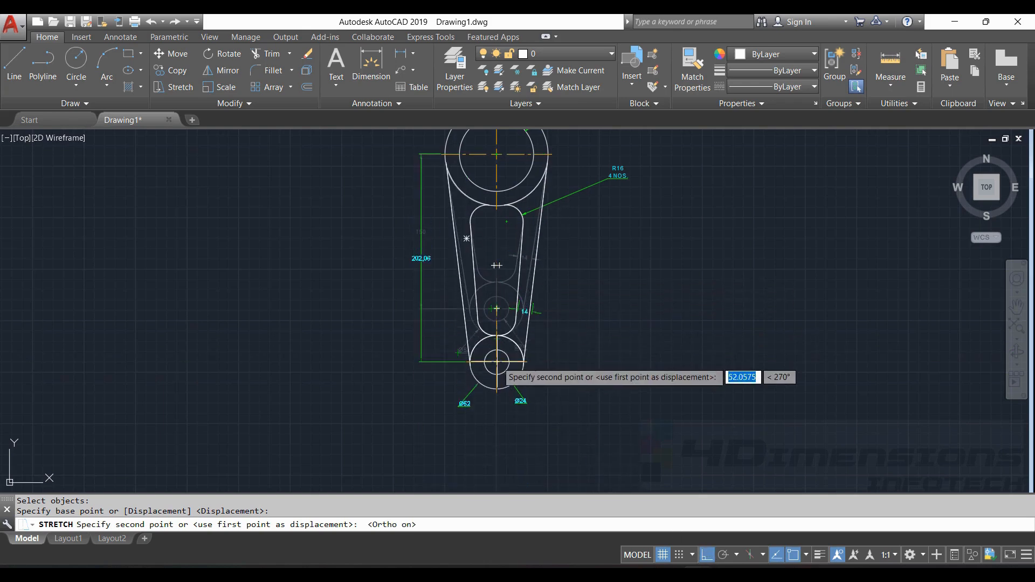
text(50)
key(Return)
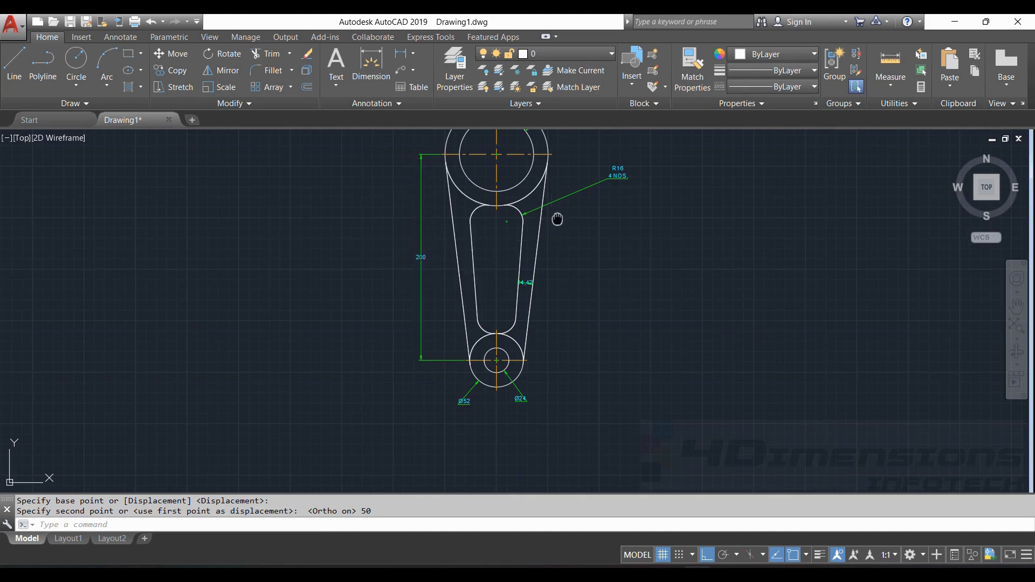
middle_drag(557, 219, 547, 252)
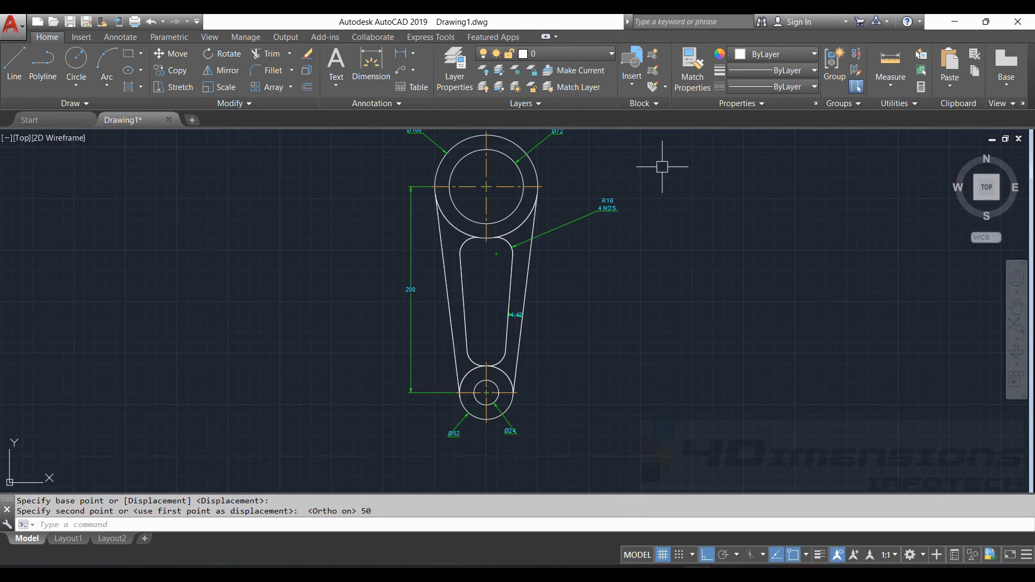
key(Escape)
key(Escape)
scroll(582, 273, down, 3)
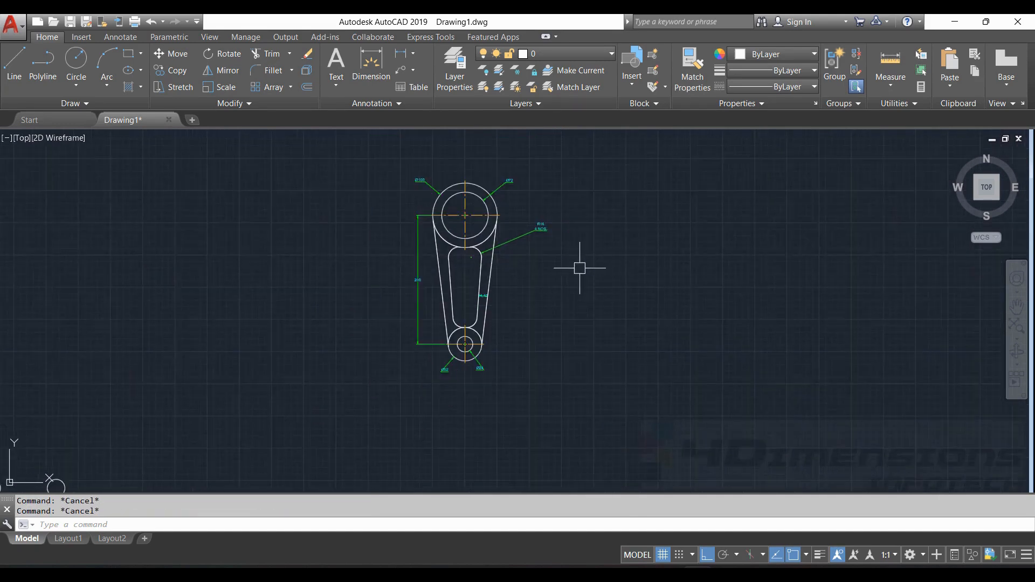
- Draw a 145 × 200 rectangle in an empty area of the drawing
middle_drag(580, 268, 441, 260)
scroll(593, 242, down, 2)
middle_drag(593, 242, 421, 214)
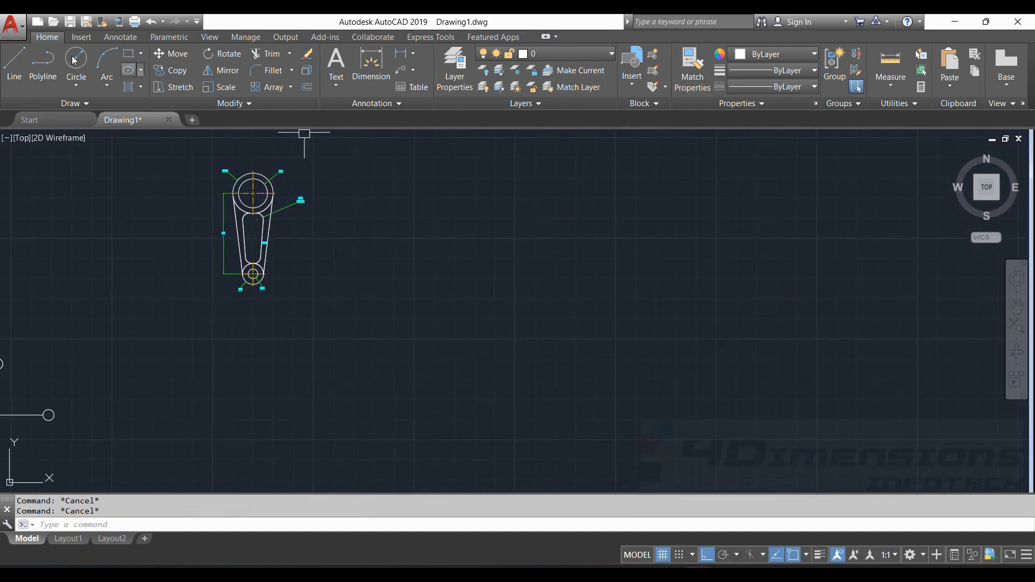
click(129, 53)
click(448, 337)
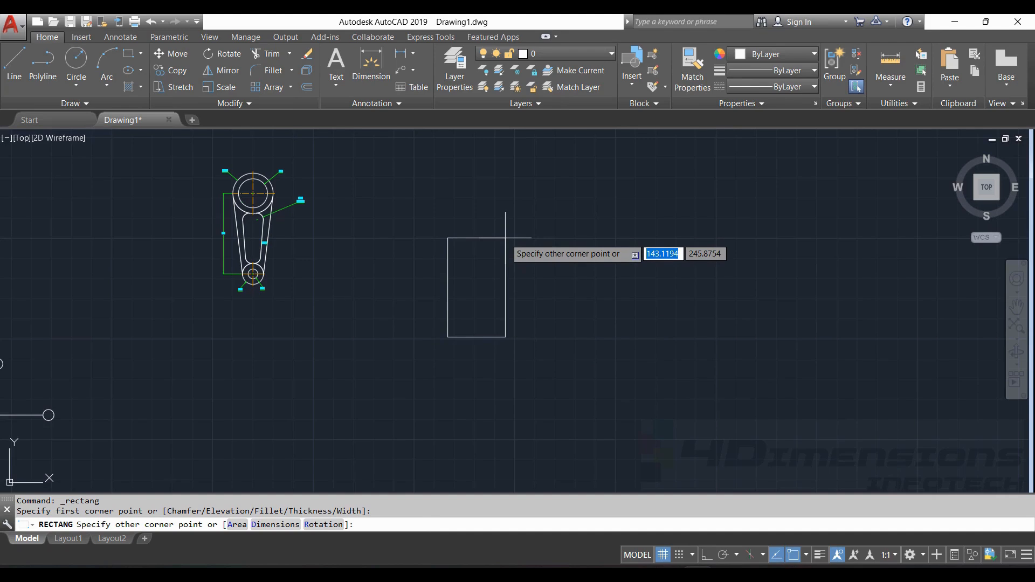
text(145)
key(Tab)
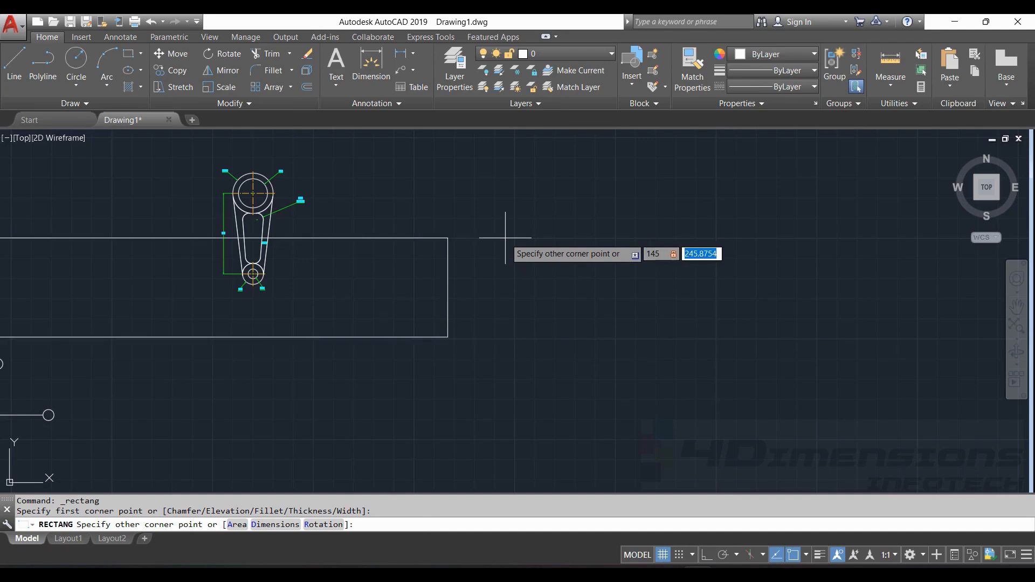
text(200)
key(Return)
- Make dim the current layer and add the 200 linear dimension on the rectangle's left side
scroll(479, 260, up, 2)
click(541, 56)
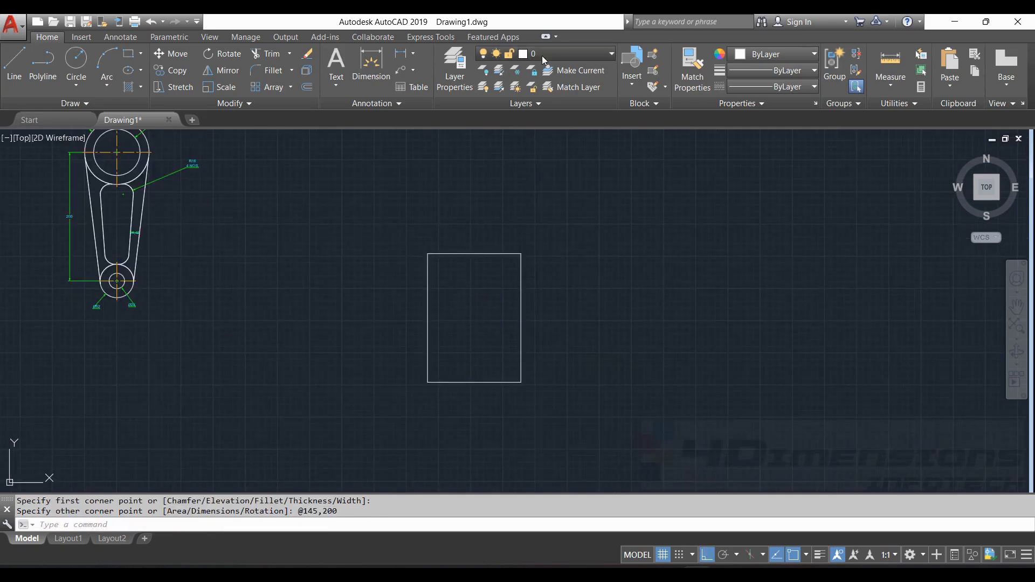
click(554, 118)
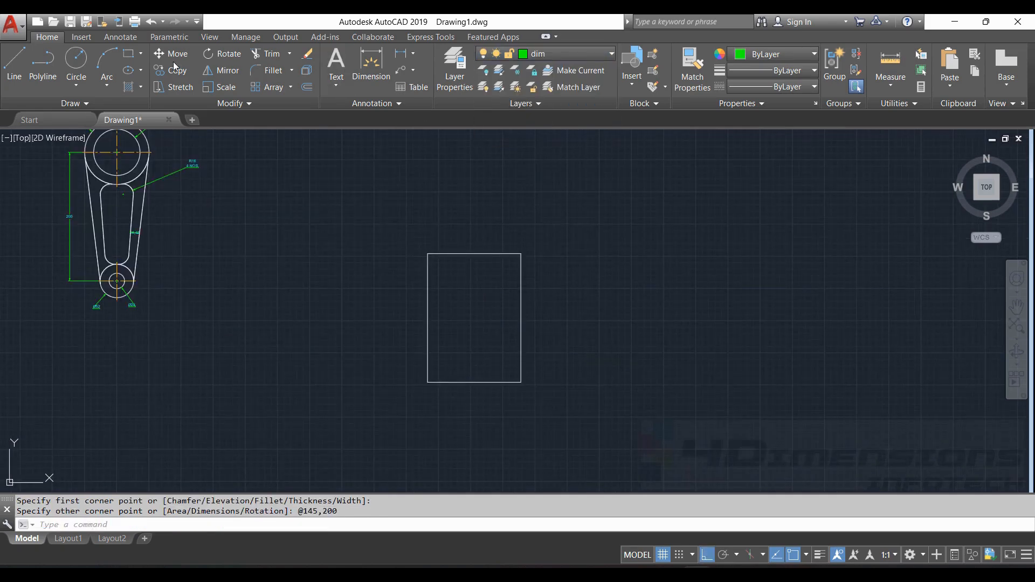
click(413, 55)
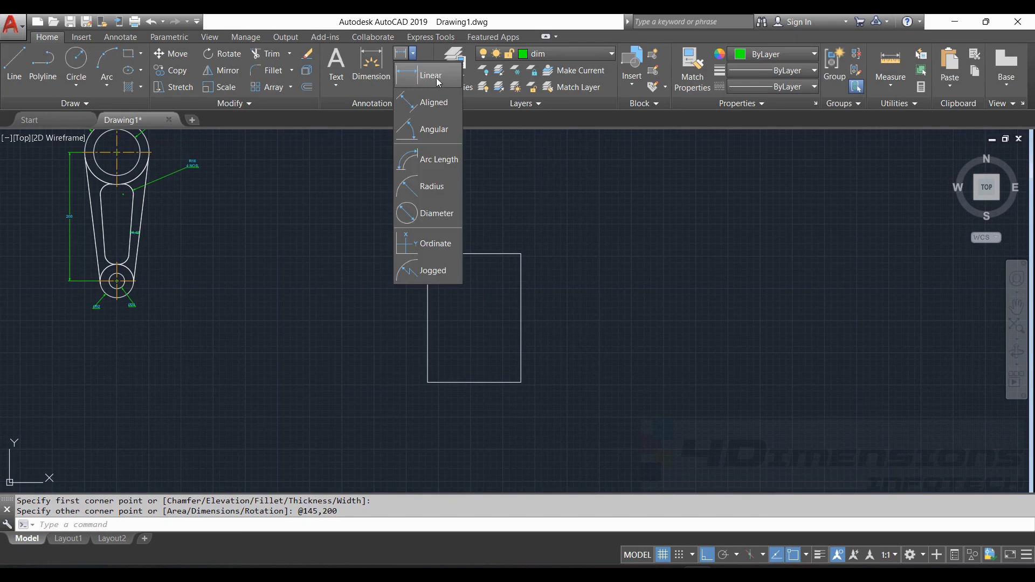
click(438, 82)
click(427, 254)
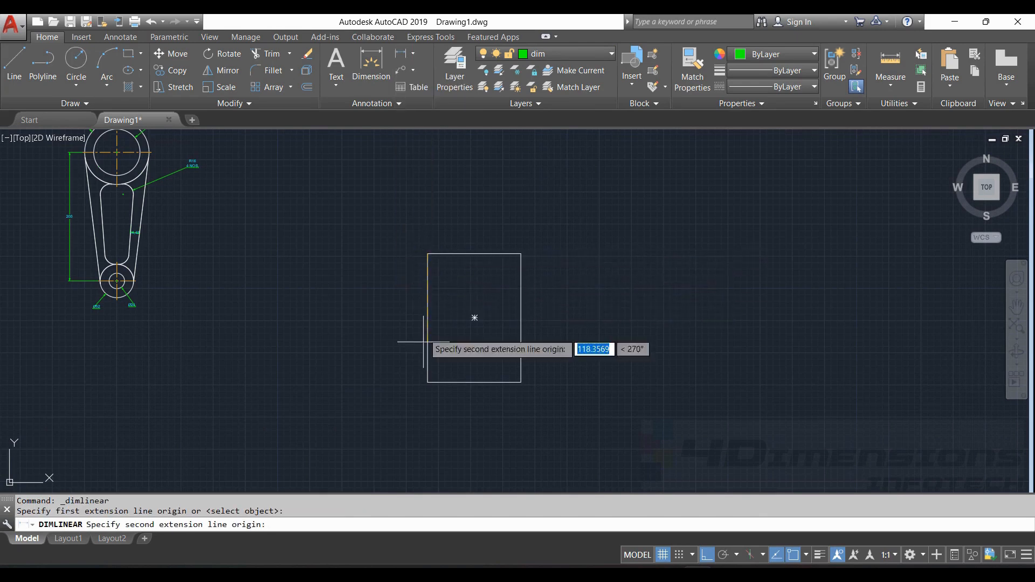
click(428, 382)
click(410, 359)
scroll(427, 337, up, 4)
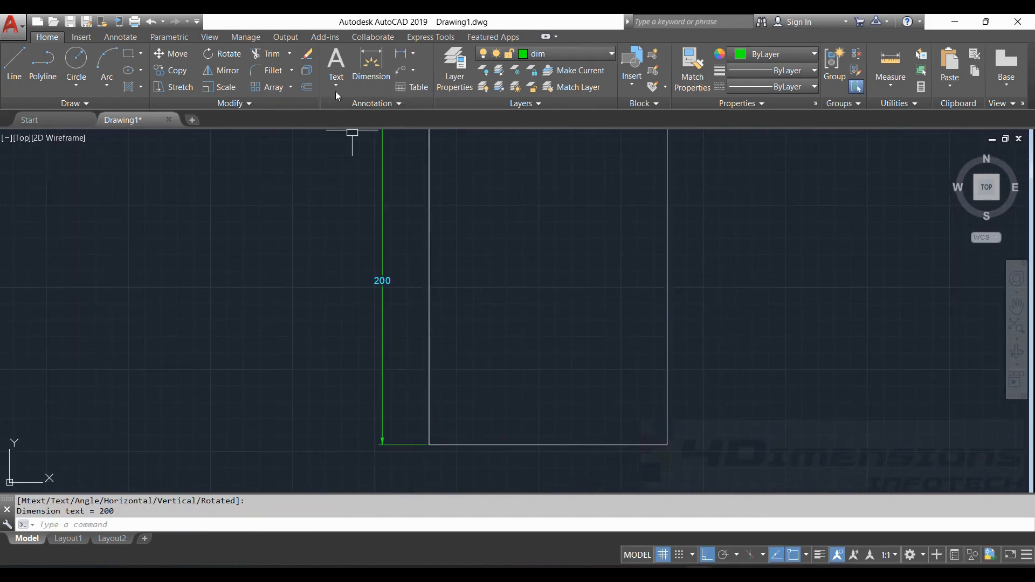
- Add the 145 width dimension below the rectangle and shift it lower with its grip
click(398, 55)
click(429, 444)
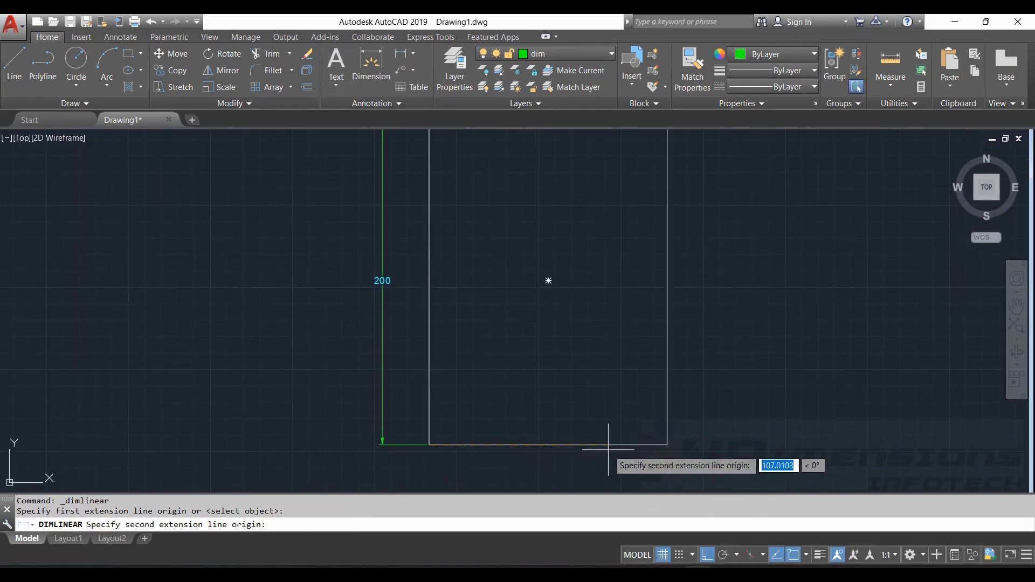
click(667, 444)
click(590, 474)
mouse_move(687, 411)
middle_down()
mouse_move(647, 379)
mouse_move(679, 365)
mouse_move(626, 367)
middle_up()
click(541, 424)
click(540, 421)
click(543, 445)
key(Escape)
key(Escape)
scroll(685, 369, down, 4)
scroll(608, 323, up, 2)
middle_drag(629, 325, 568, 293)
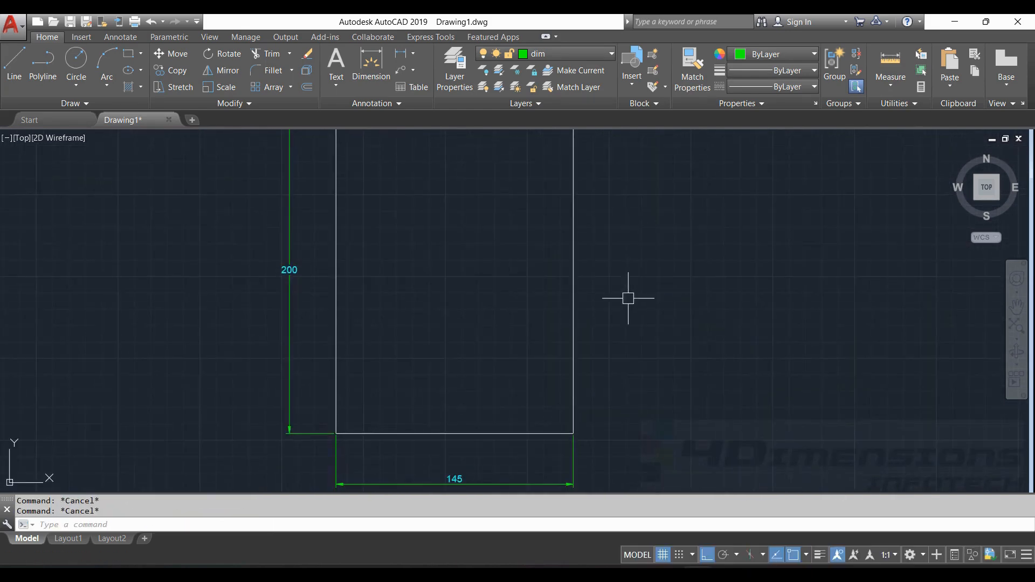
scroll(643, 301, down, 1)
text(d)
key(Return)
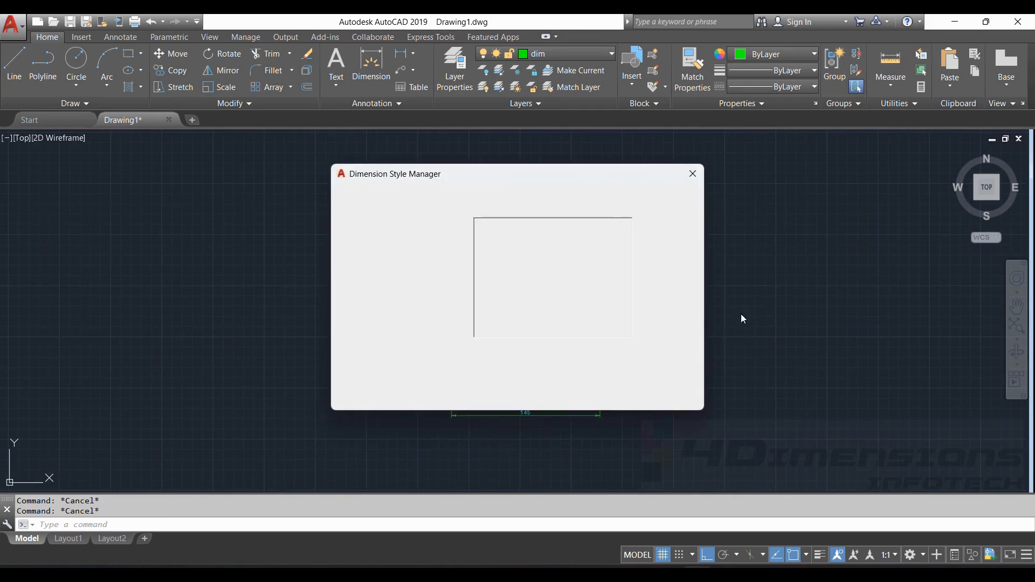
key(Return)
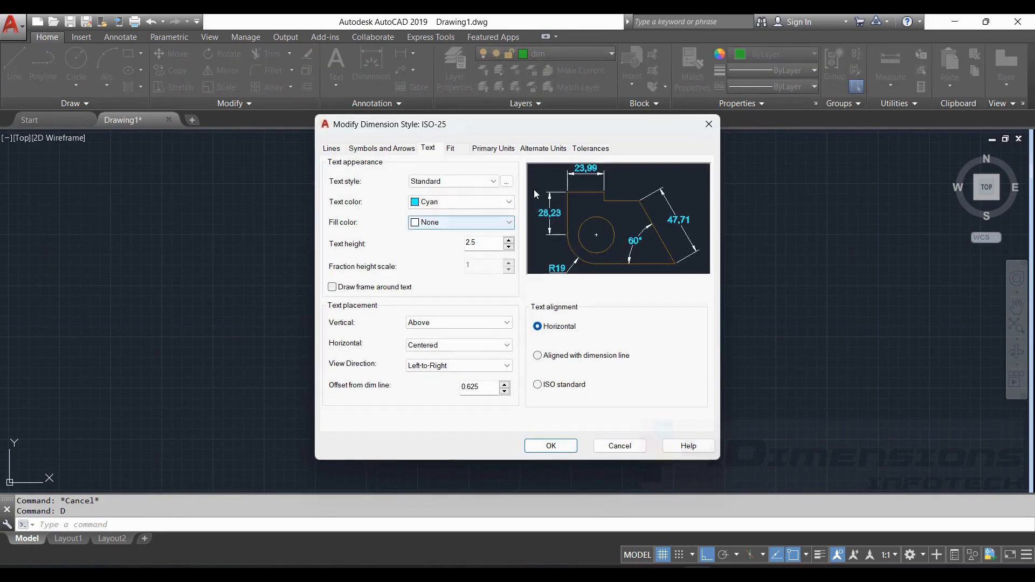
click(457, 152)
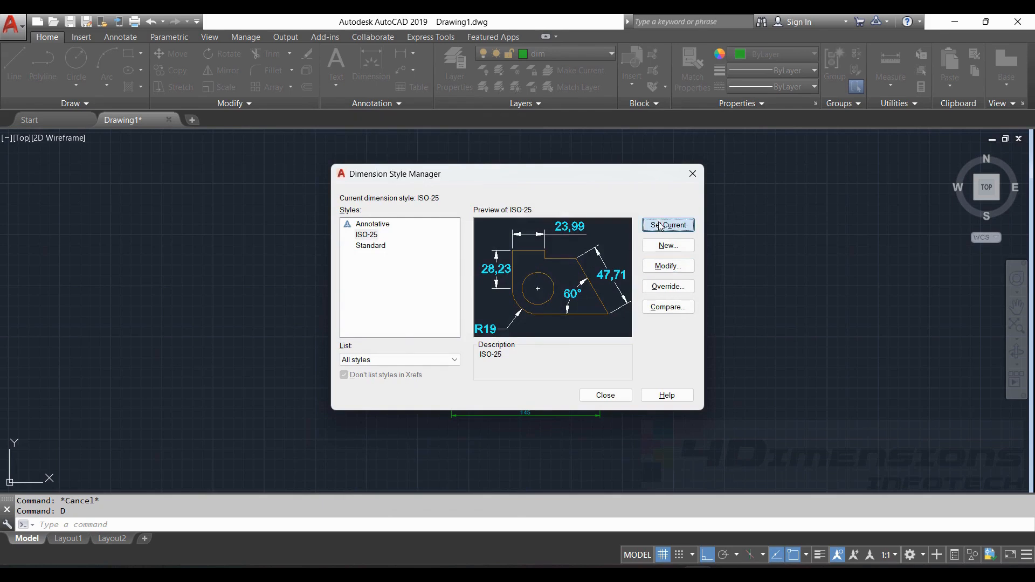
click(609, 394)
mouse_move(632, 324)
middle_down()
mouse_move(609, 324)
mouse_move(649, 325)
middle_up()
middle_drag(578, 296, 521, 353)
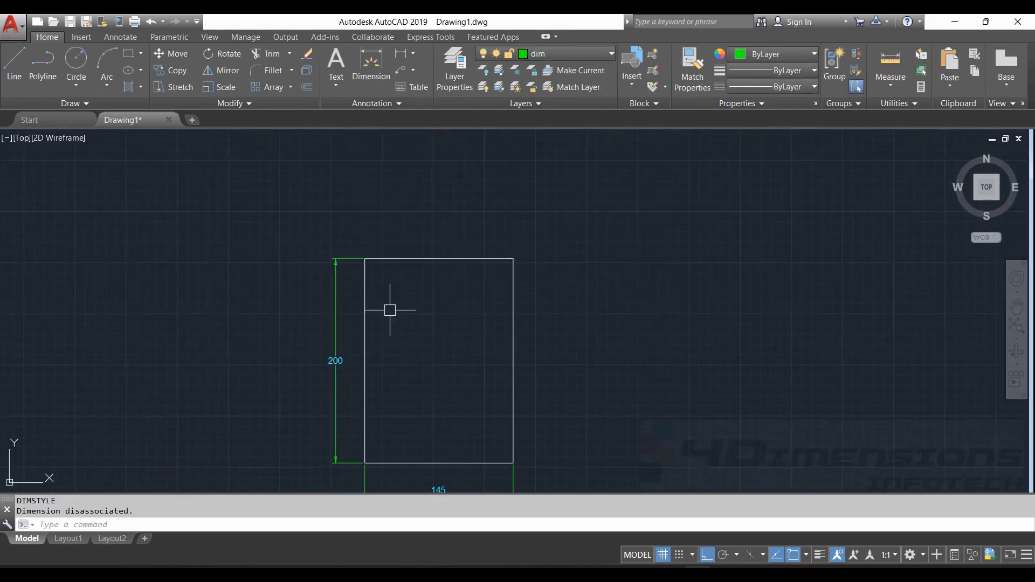
- Stretch the rectangle's top edge and 200 dimension up by 100 from the top-left corner
middle_drag(359, 351, 418, 319)
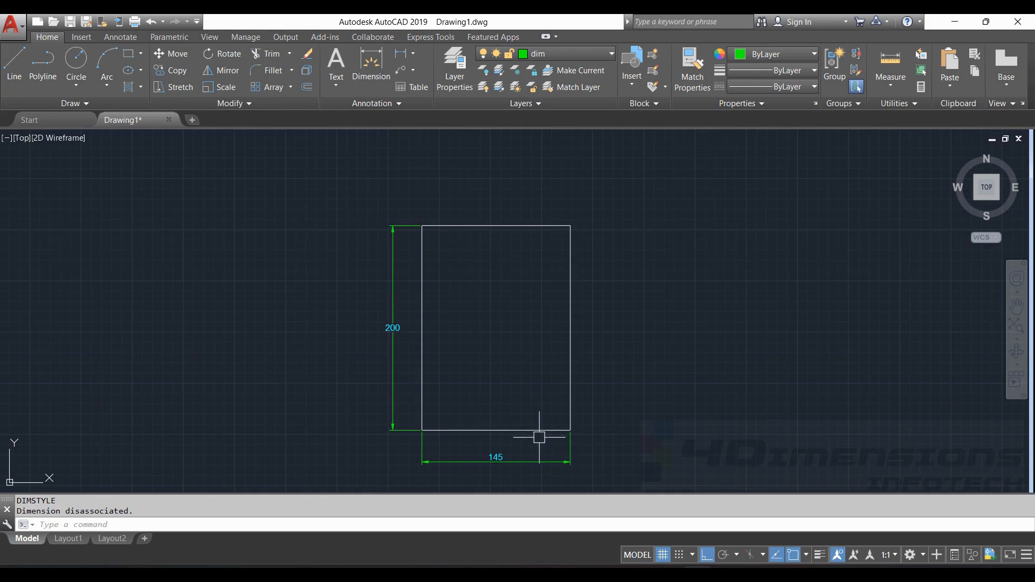
text(s)
key(Return)
mouse_move(408, 178)
mouse_down()
mouse_move(371, 178)
mouse_move(351, 231)
mouse_move(422, 324)
mouse_move(688, 315)
mouse_move(706, 206)
mouse_move(685, 210)
mouse_up()
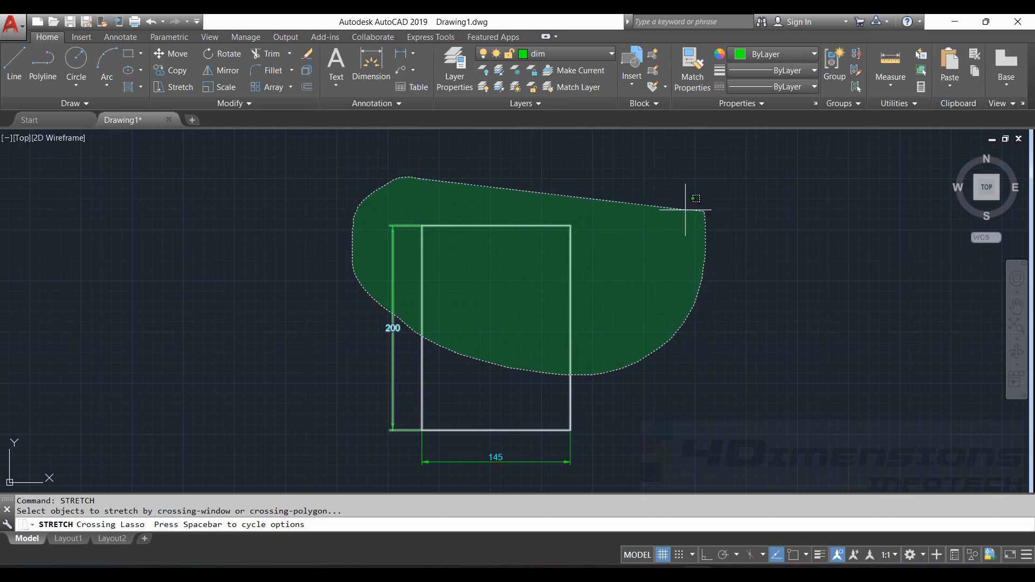
drag(685, 210, 684, 210)
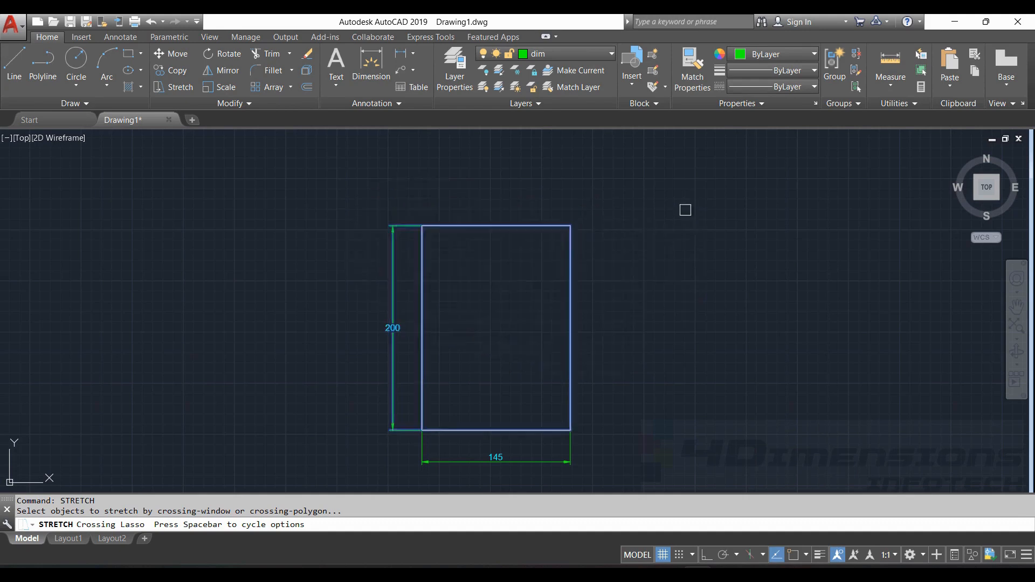
key(Return)
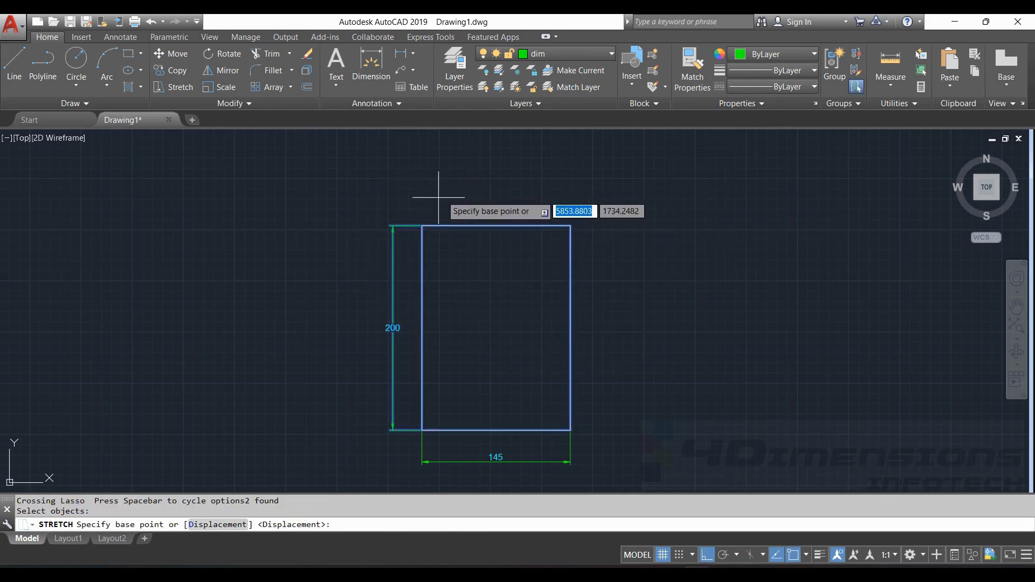
click(421, 225)
middle_drag(418, 194, 422, 237)
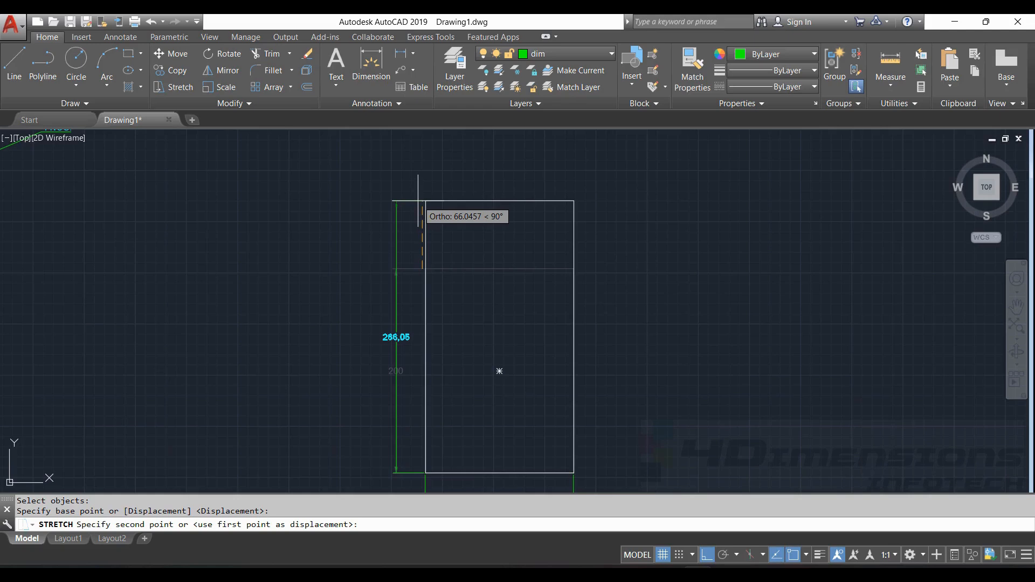
text(100)
key(Return)
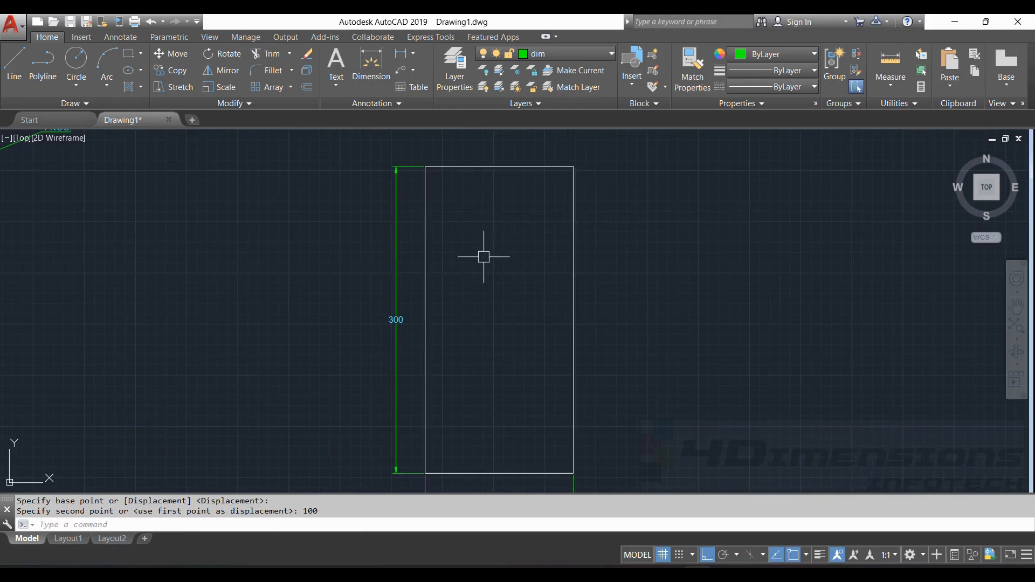
scroll(451, 294, down, 3)
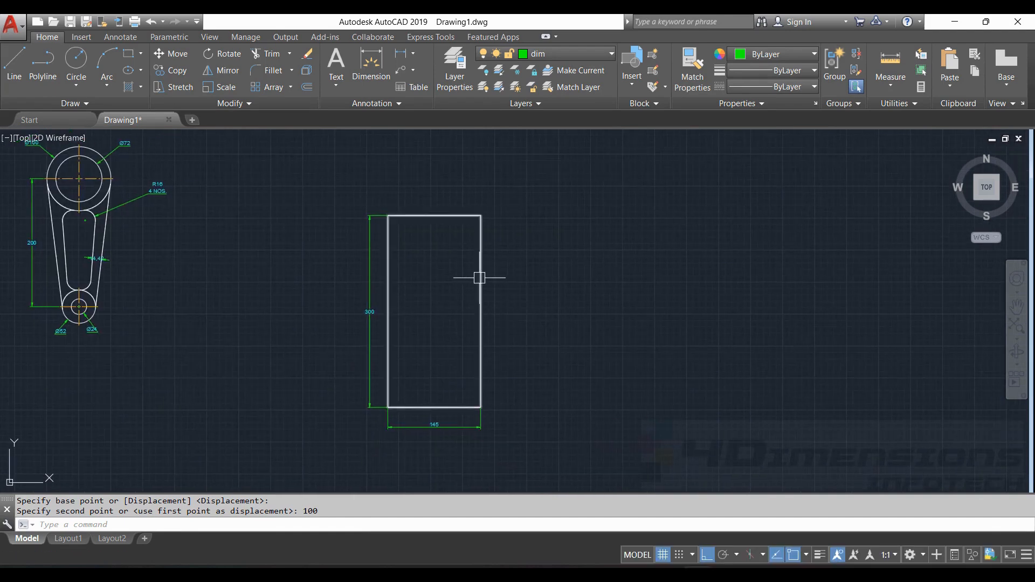
scroll(456, 433, up, 2)
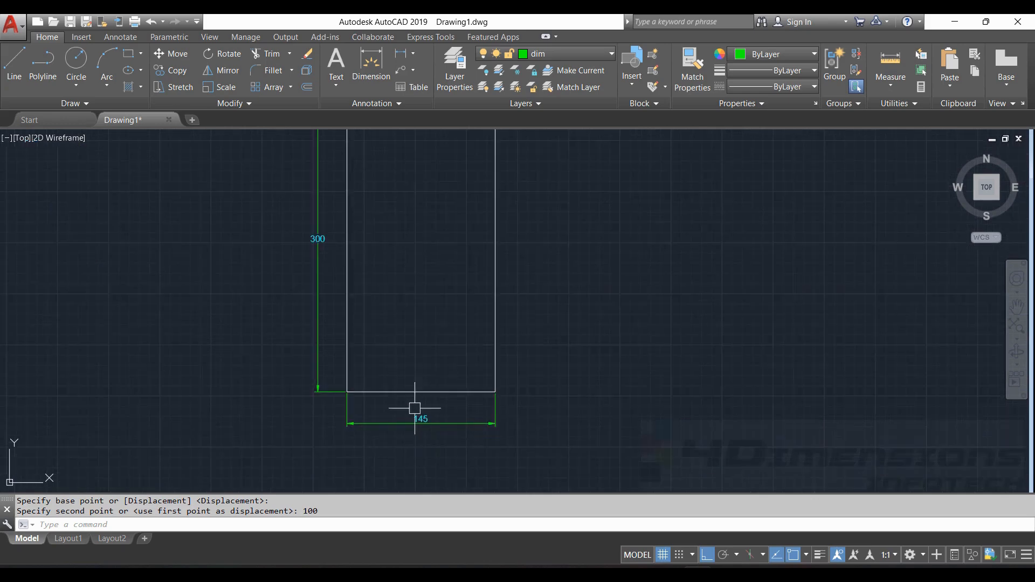
scroll(541, 363, down, 3)
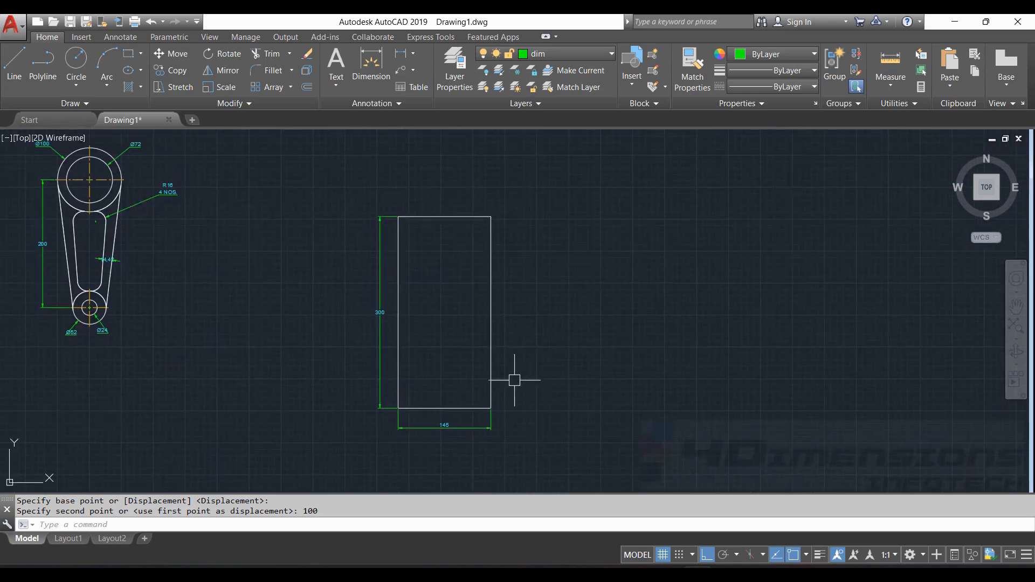
scroll(452, 435, up, 3)
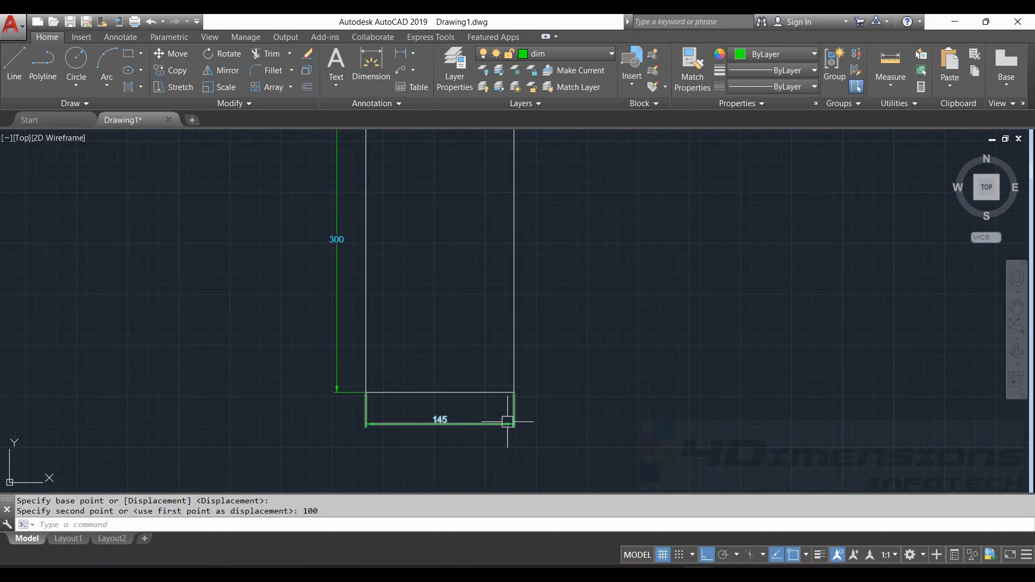
scroll(545, 362, down, 2)
scroll(516, 240, up, 2)
scroll(516, 240, down, 2)
key(Escape)
key(Escape)
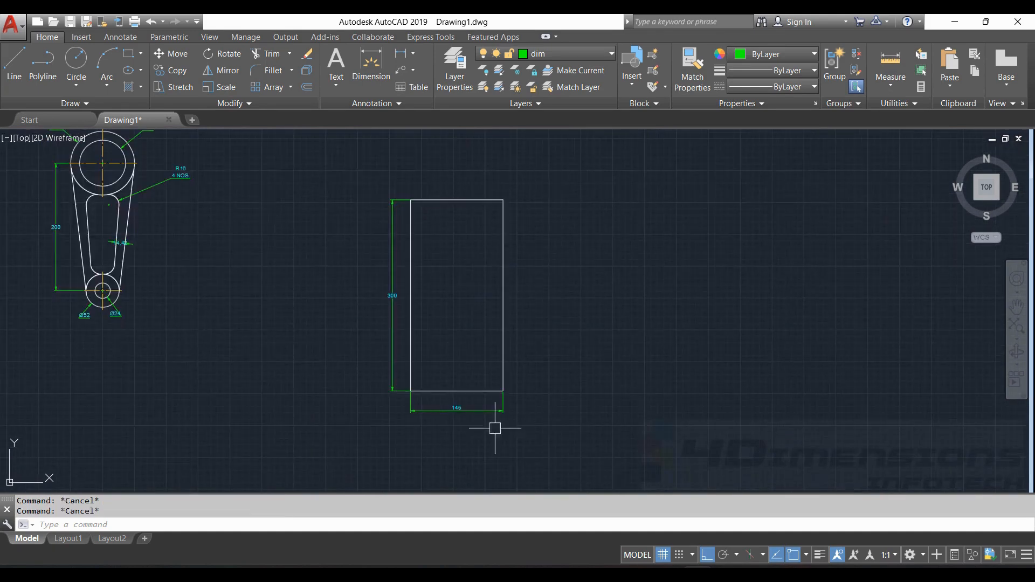
- Stretch the right edge and 145 dimension 55 units right from the edge midpoint
text(str)
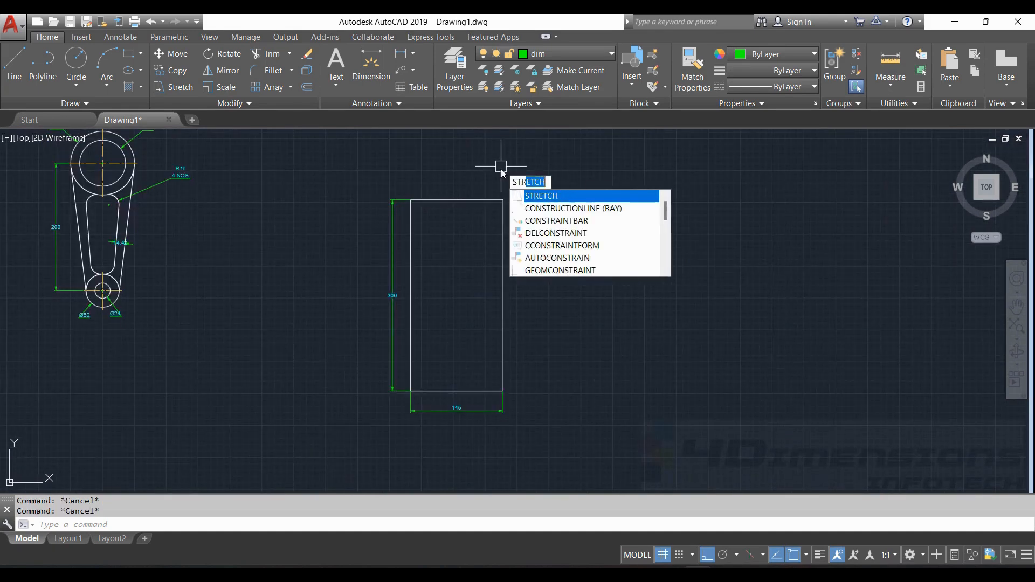
key(Return)
drag(555, 159, 633, 410)
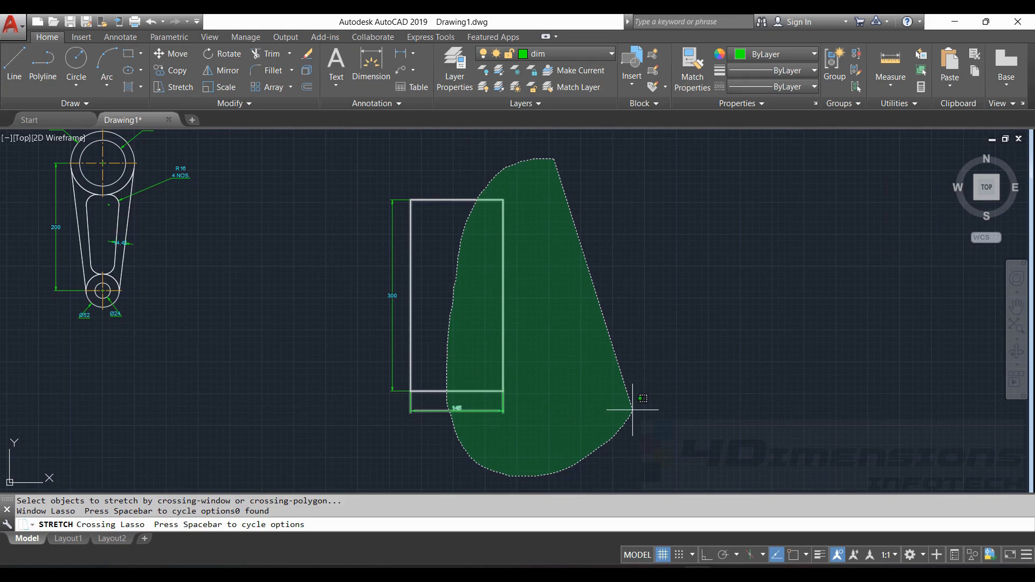
drag(633, 409, 631, 410)
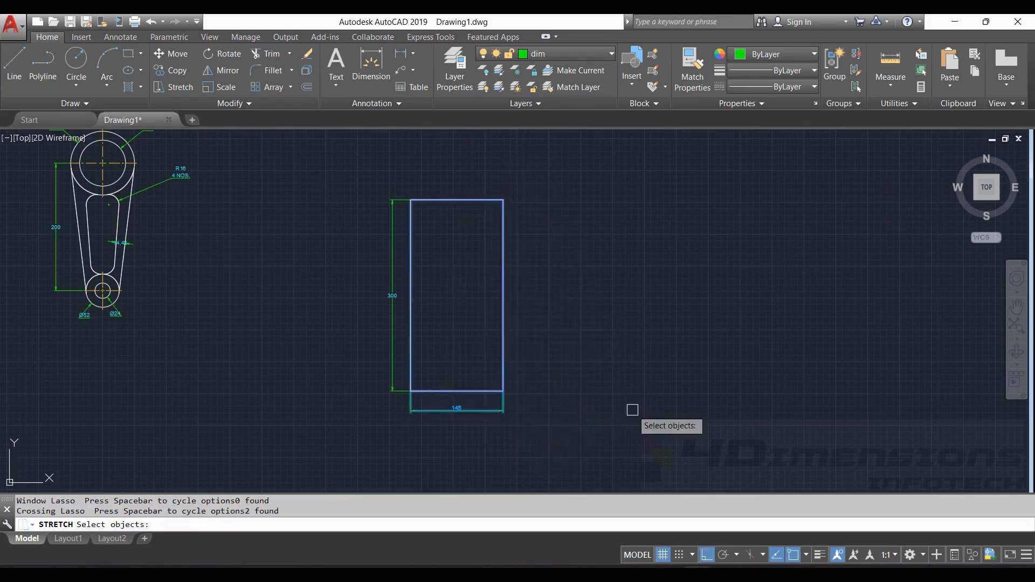
key(Return)
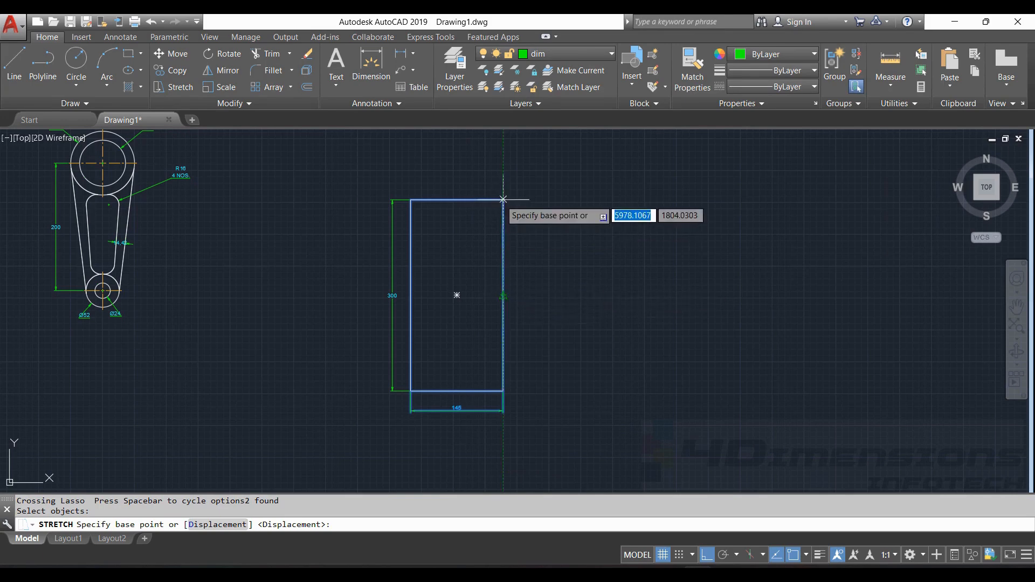
click(503, 295)
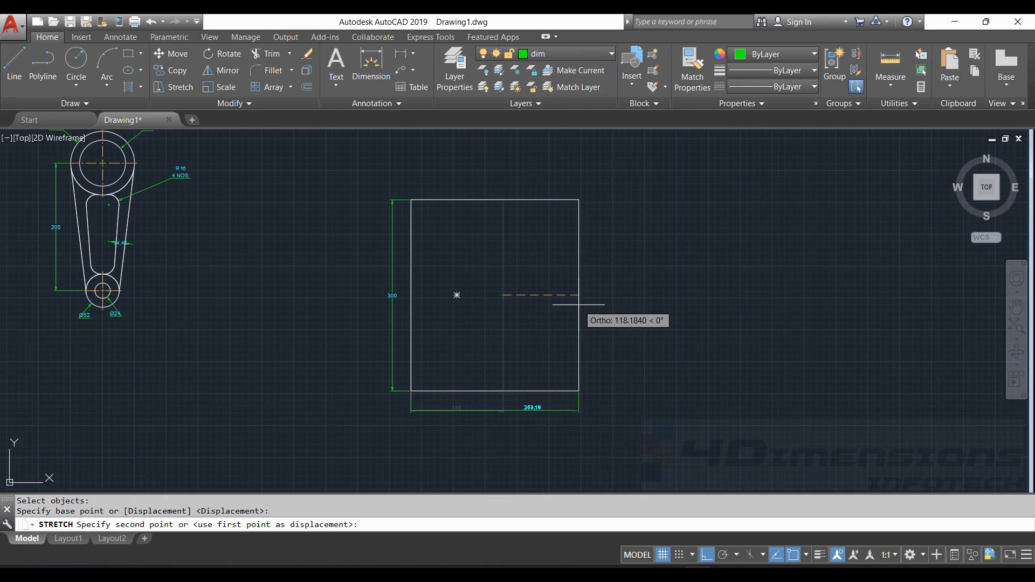
text(55)
key(Return)
scroll(506, 410, up, 2)
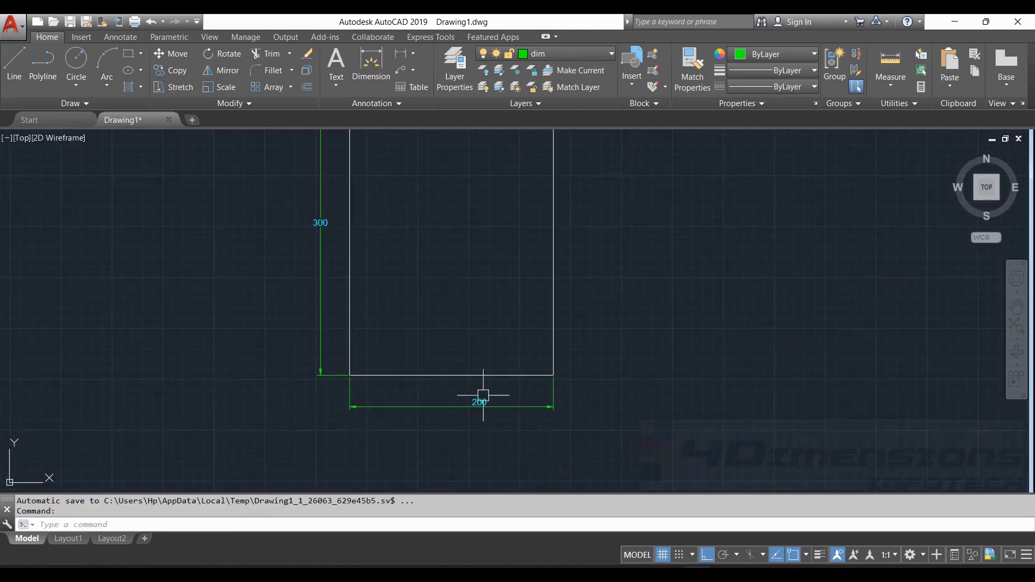
scroll(477, 404, up, 2)
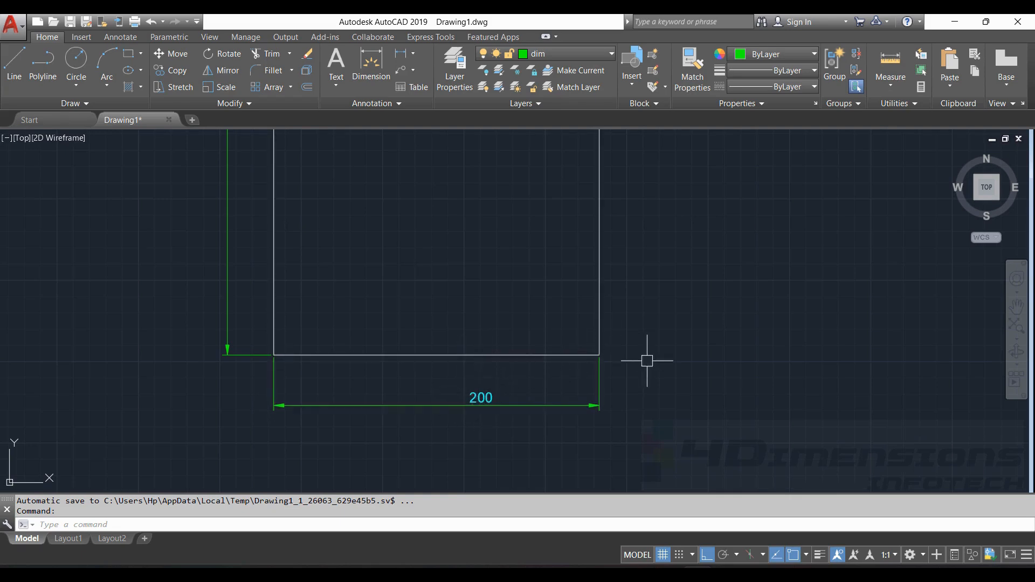
scroll(700, 289, down, 3)
middle_drag(591, 172, 517, 237)
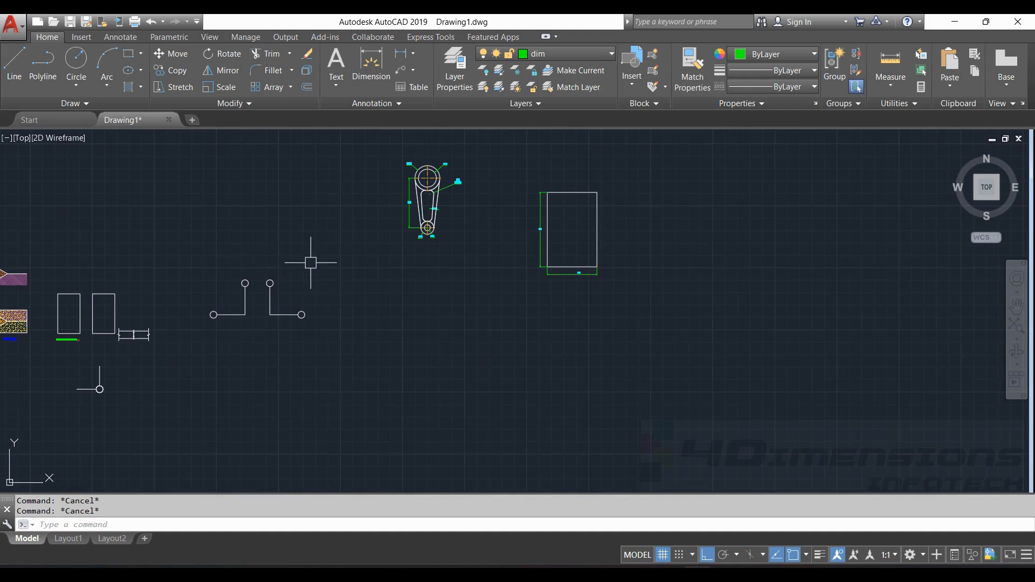
- Move the two L-shaped polylines 500 units from a circle centre, then pan back to the lever
text(m)
key(Return)
mouse_move(243, 244)
mouse_down()
mouse_move(253, 394)
mouse_move(323, 257)
mouse_up()
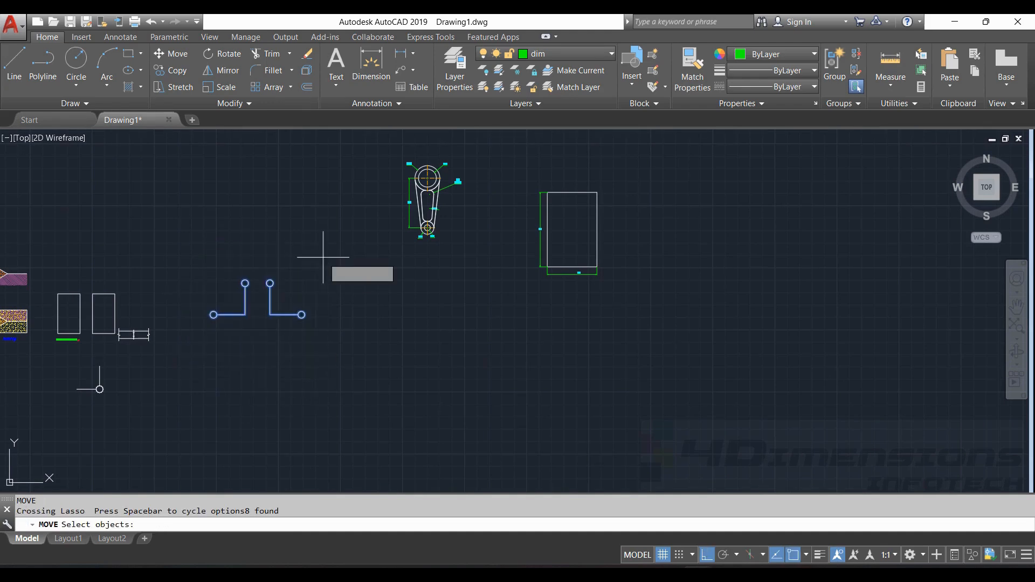
key(Return)
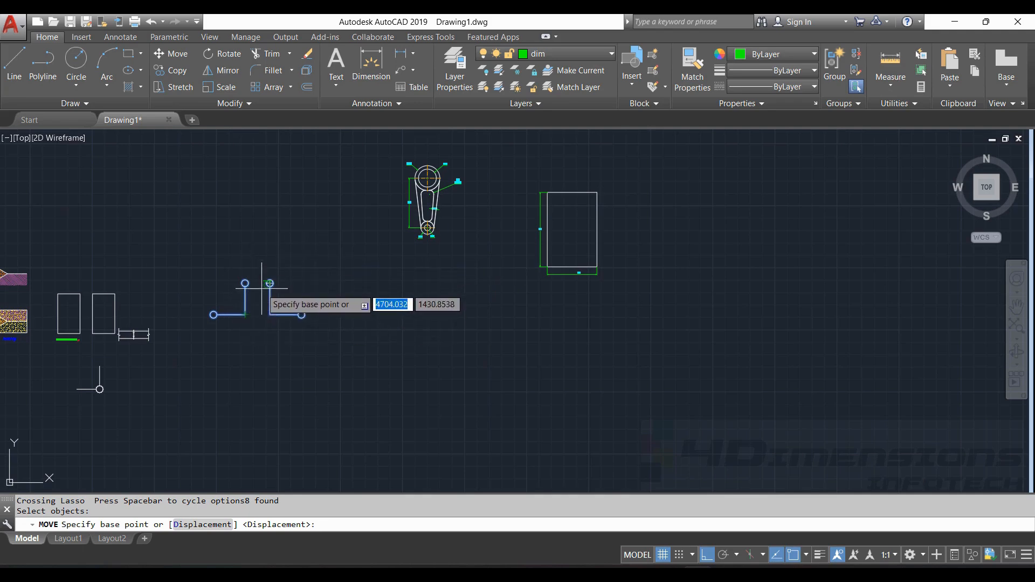
scroll(272, 287, up, 4)
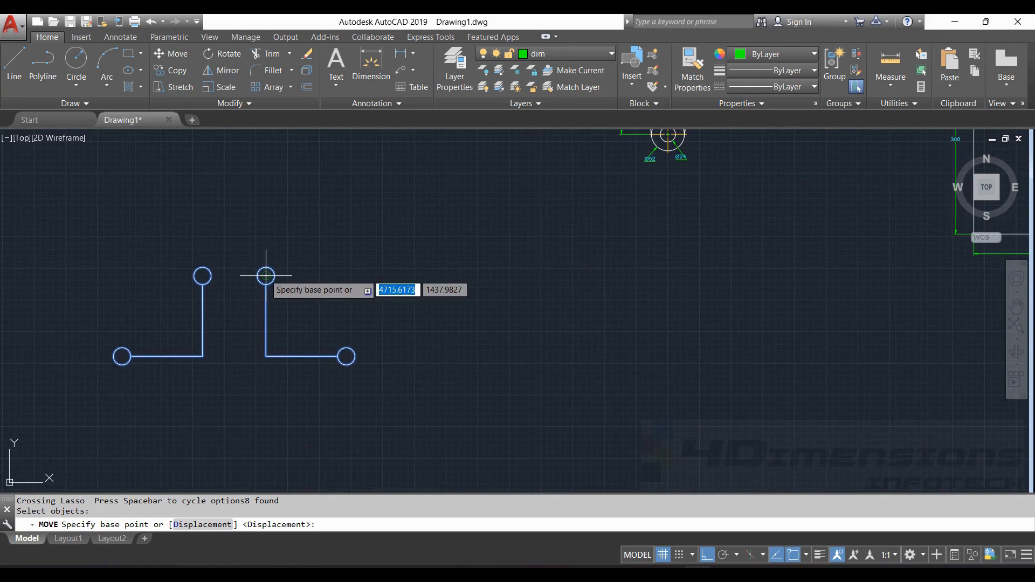
click(266, 275)
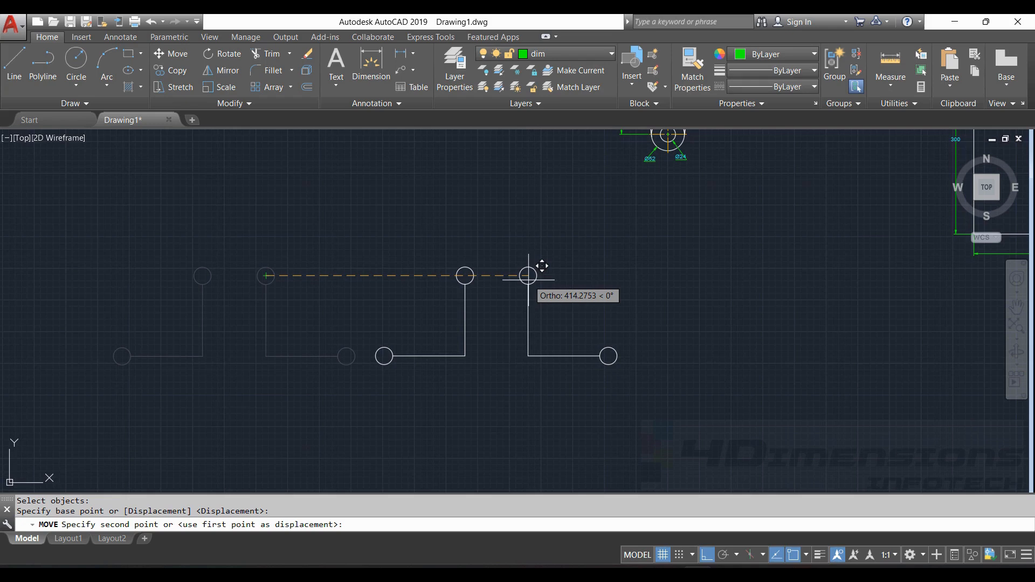
text(500)
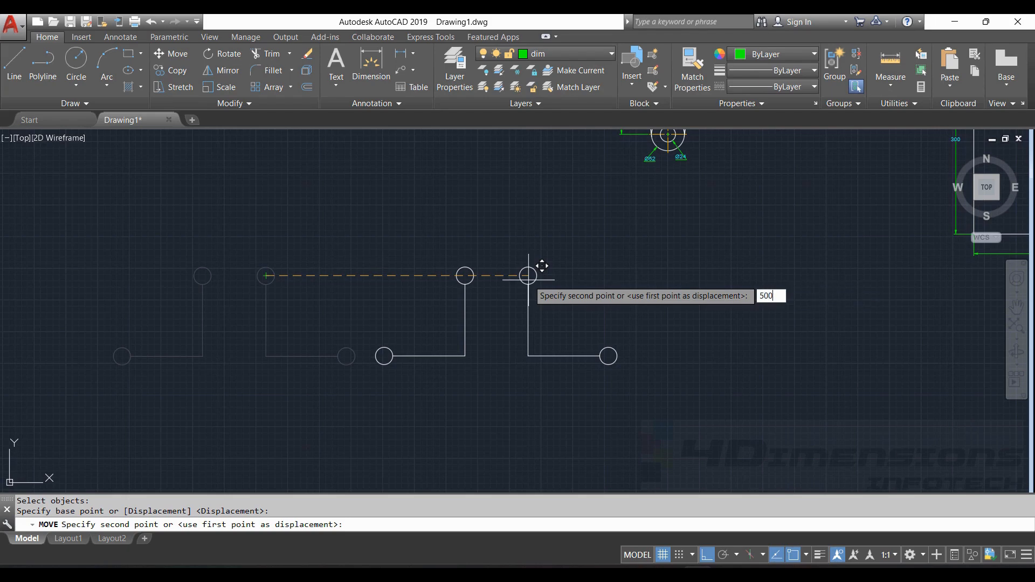
key(Return)
key(Return)
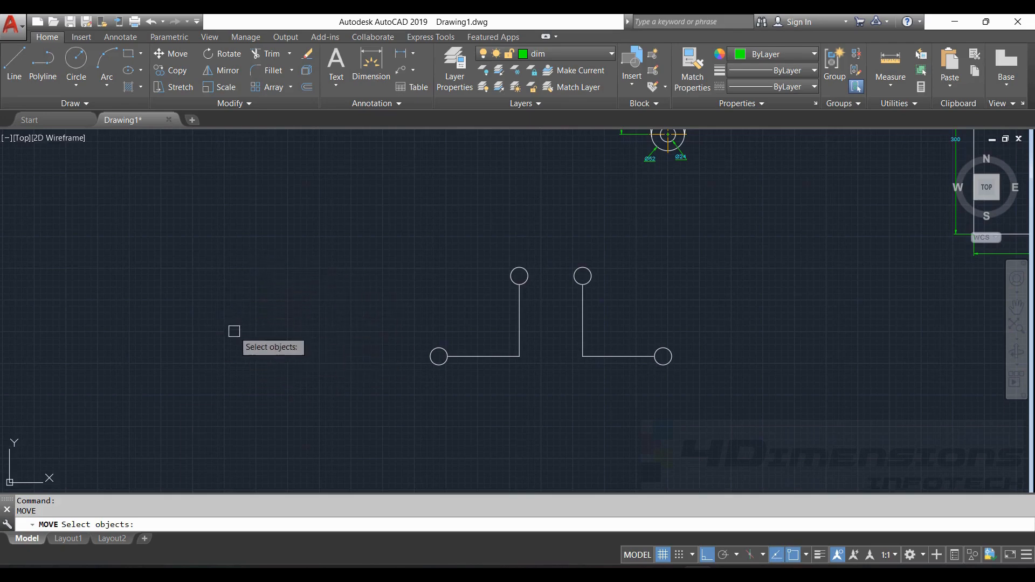
key(Escape)
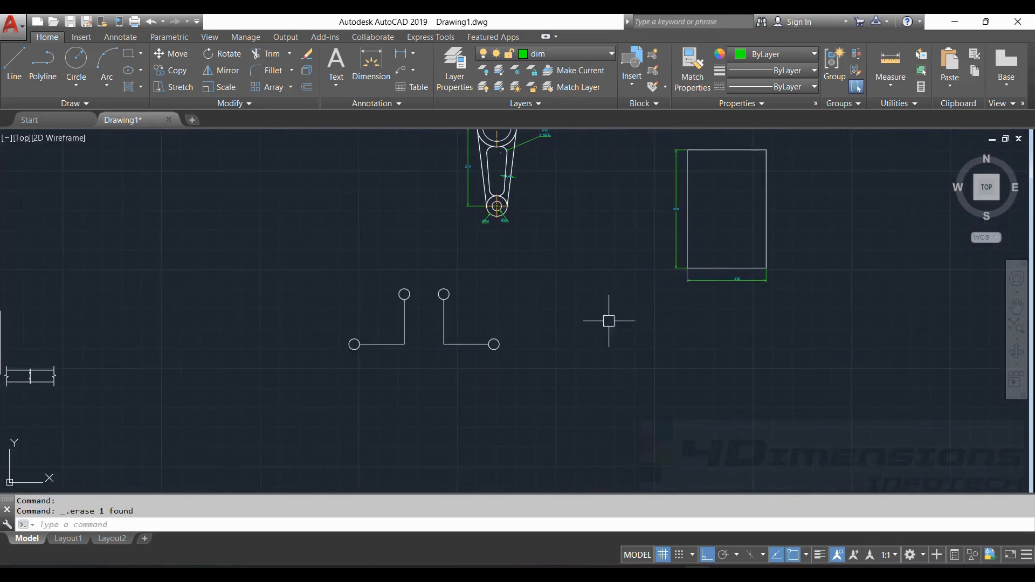
middle_drag(608, 319, 350, 356)
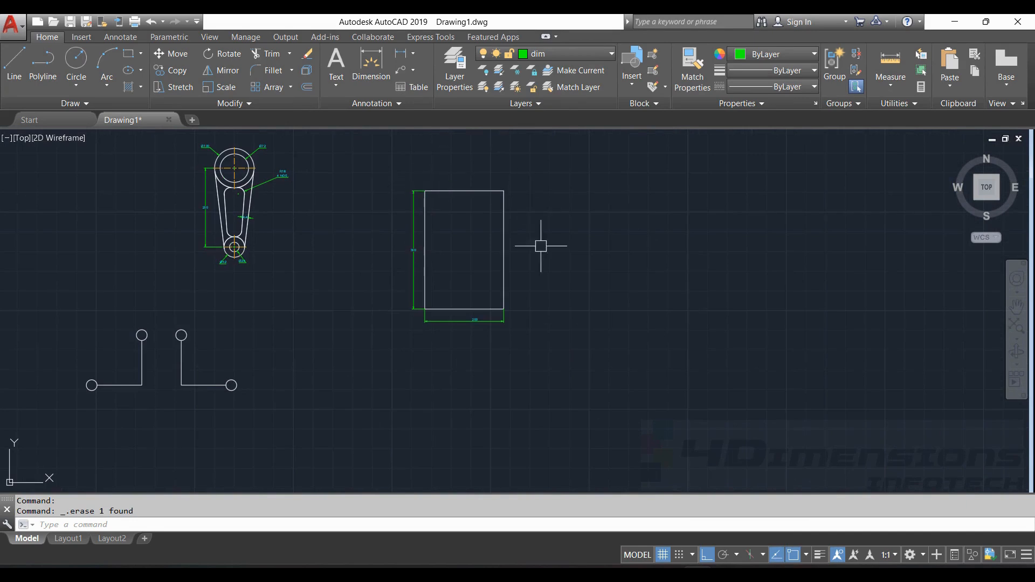
- Draw a vertical line to the right of the rectangle
click(23, 58)
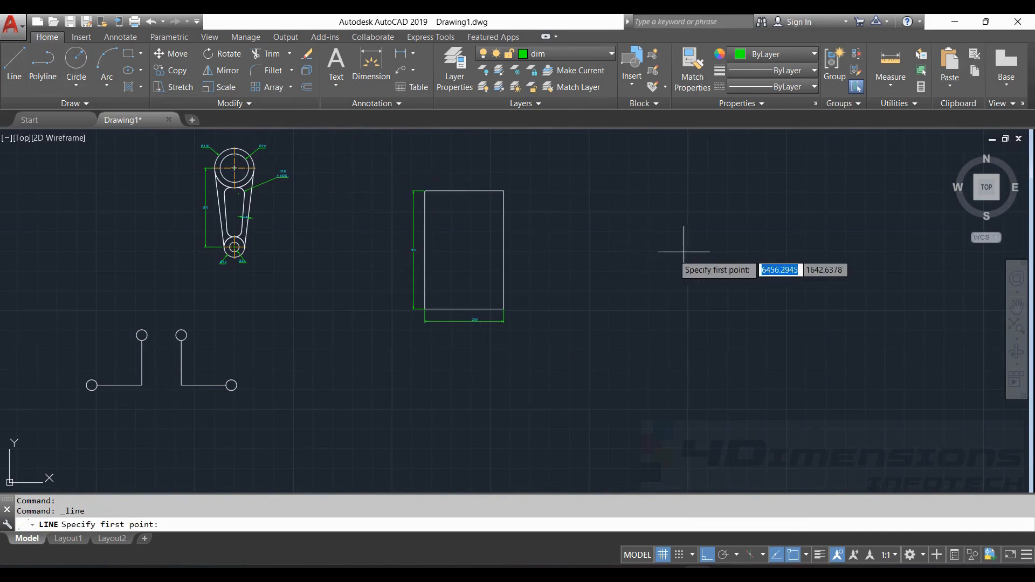
click(662, 218)
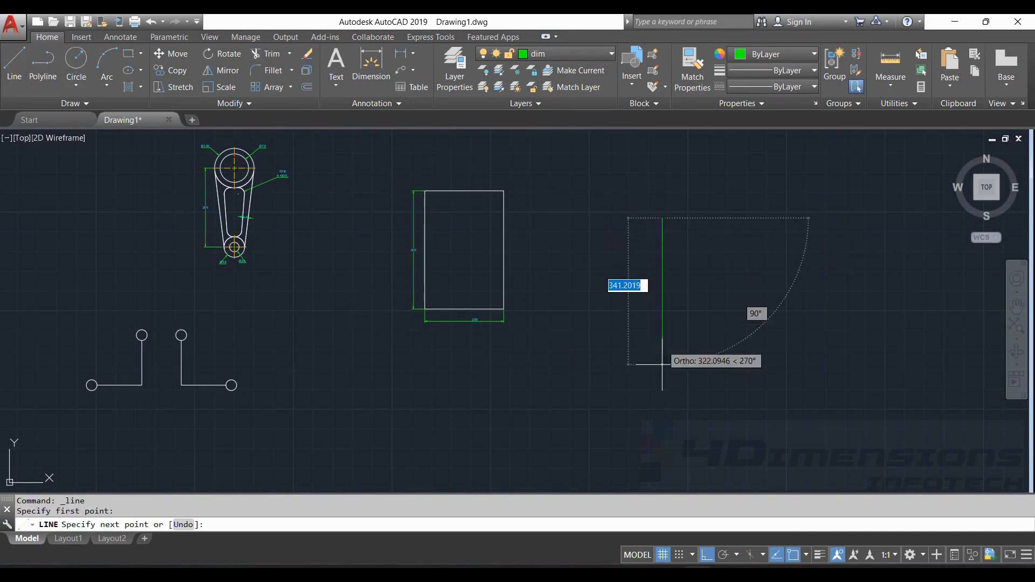
click(662, 418)
key(Escape)
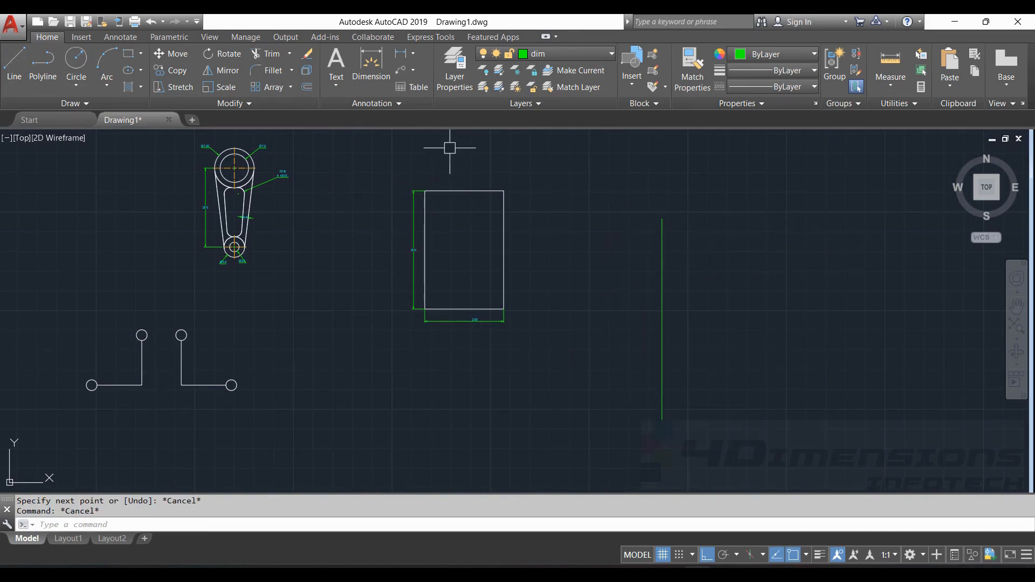
- Move the rectangle from its bottom midpoint onto the line's top end
key(Return)
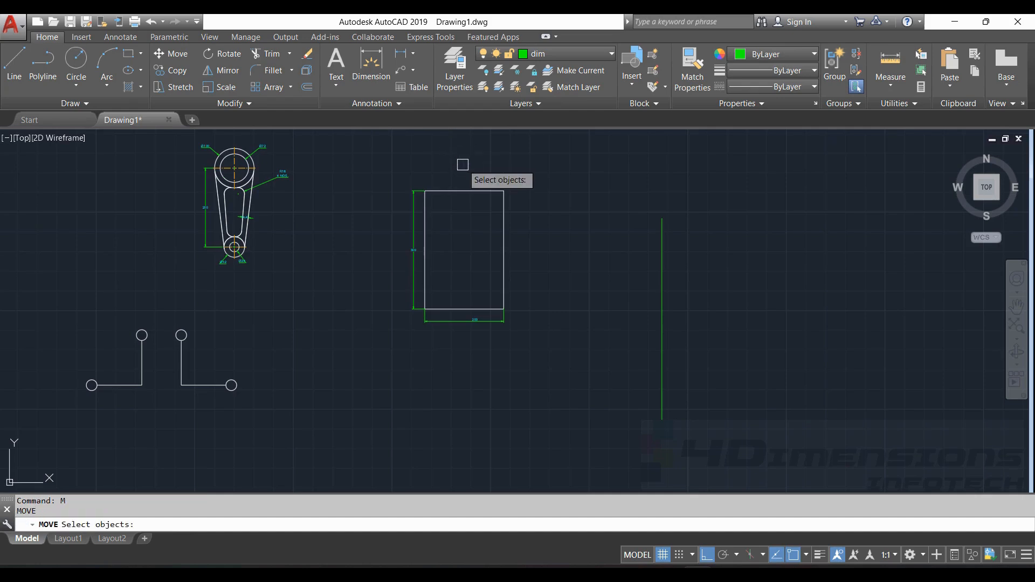
click(456, 191)
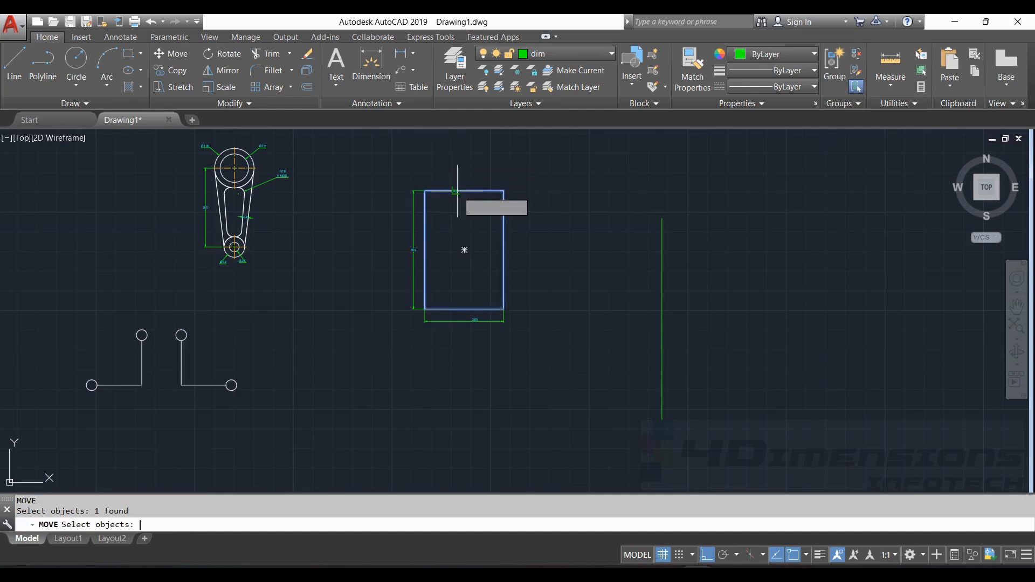
key(Return)
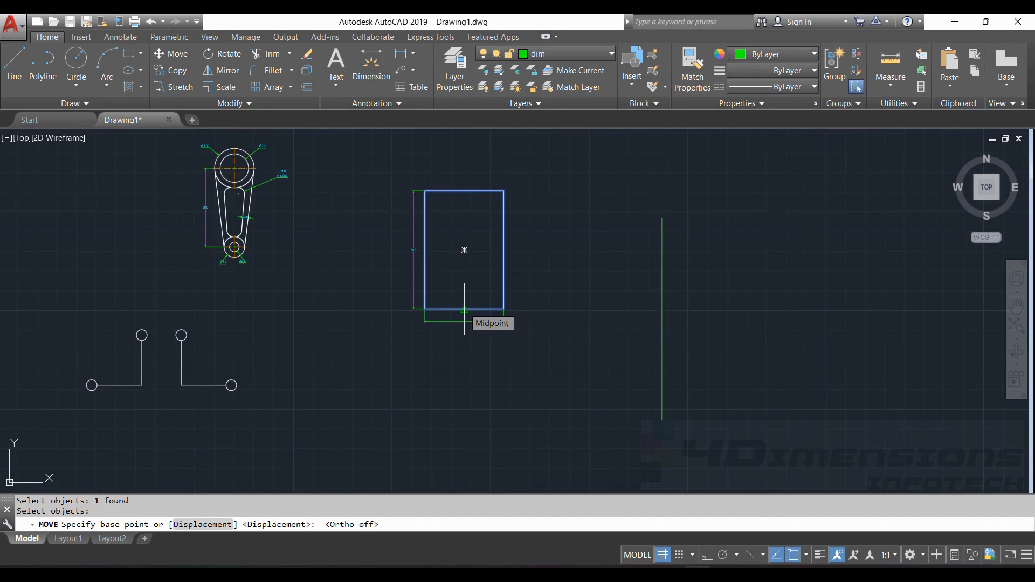
click(465, 310)
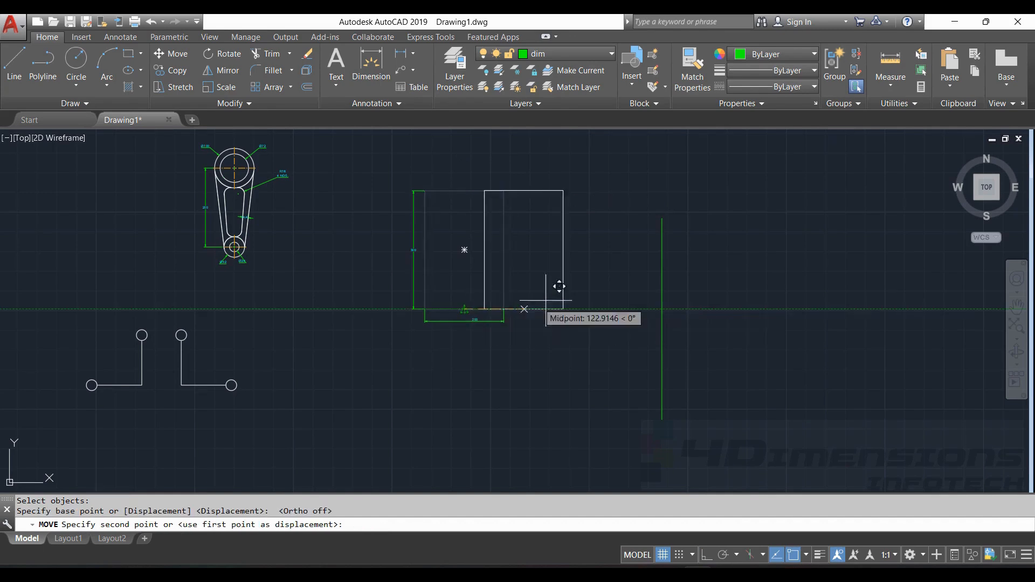
click(662, 218)
middle_drag(670, 231, 561, 346)
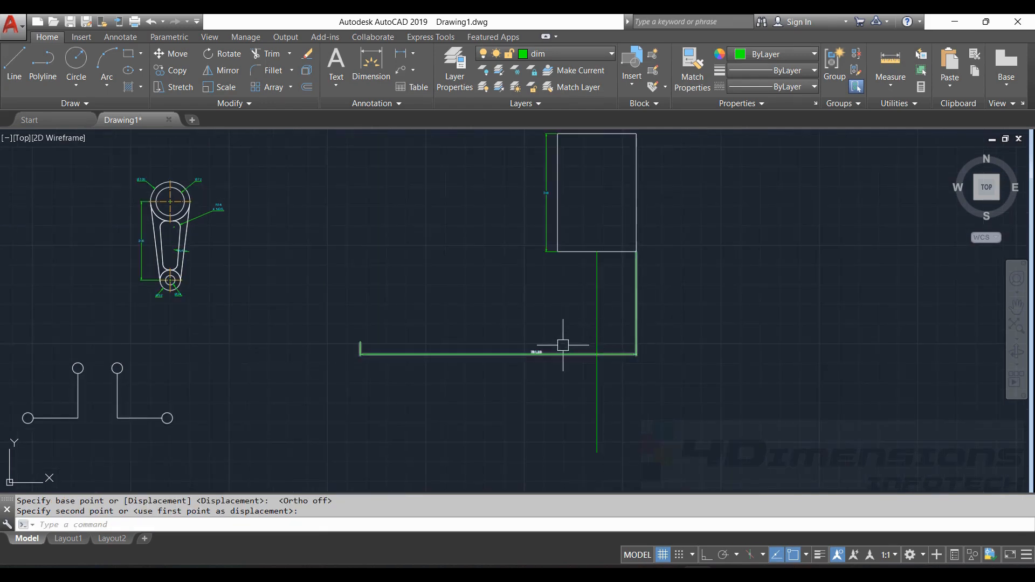
middle_drag(642, 231, 608, 269)
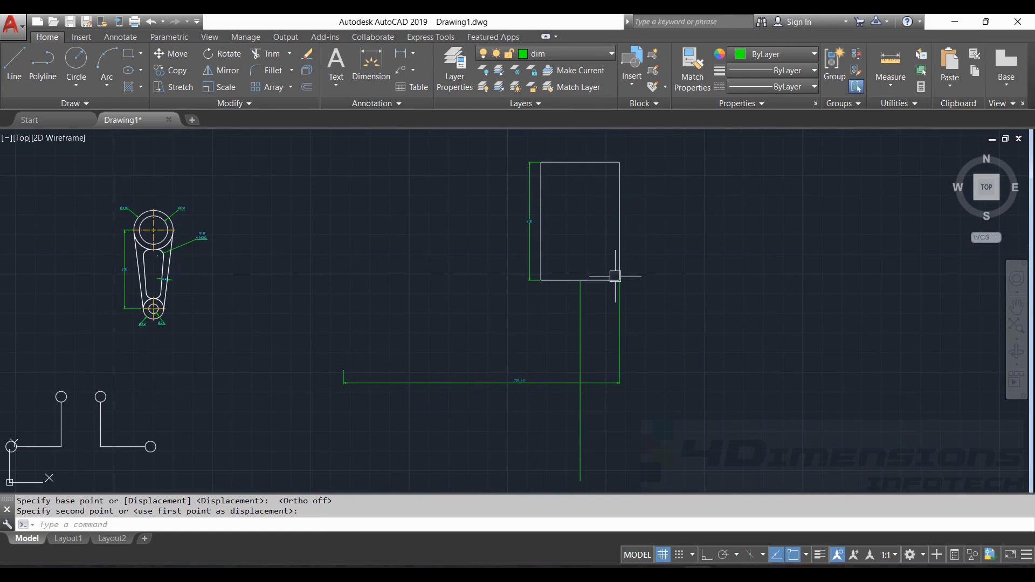
- Delete the rectangle's horizontal dimension
click(532, 383)
key(Delete)
scroll(535, 381, up, 2)
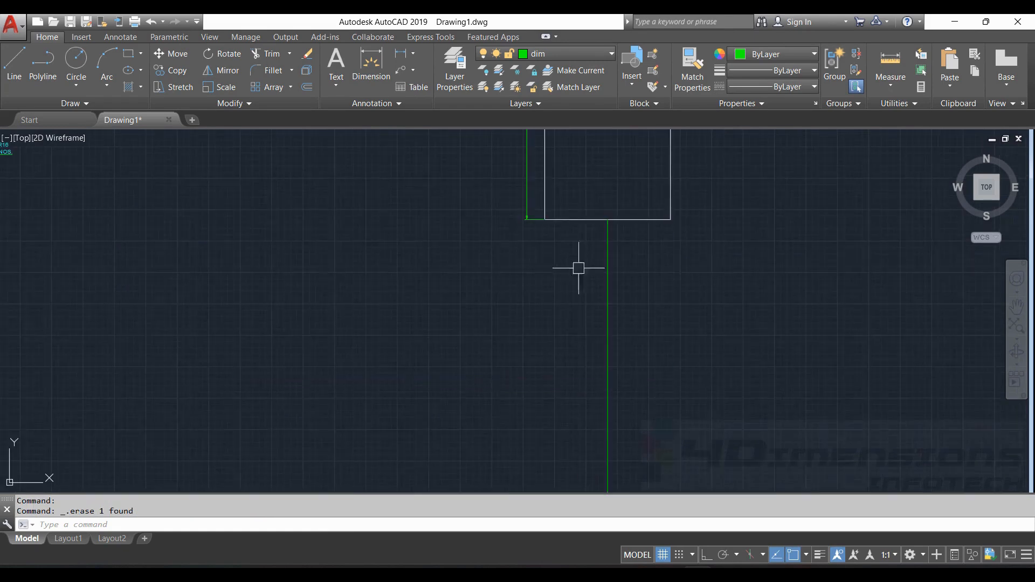
click(522, 199)
scroll(554, 323, down, 5)
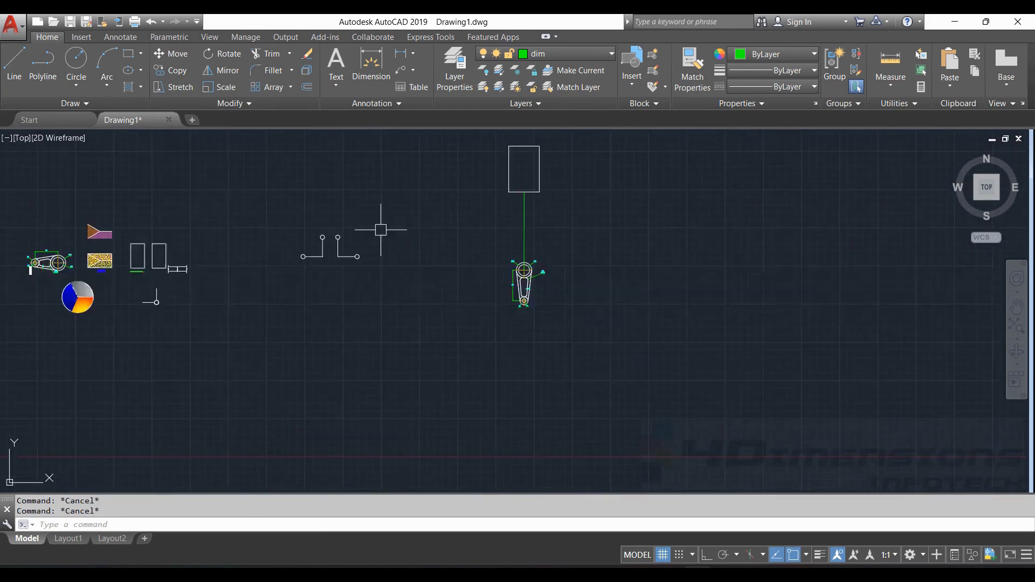
scroll(310, 236, up, 4)
middle_drag(455, 232, 383, 228)
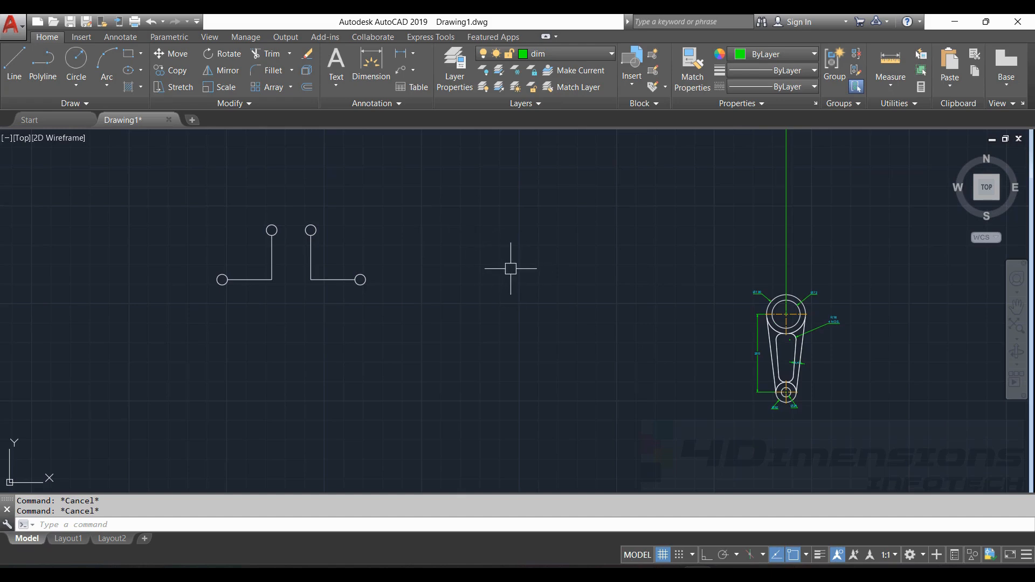
- Copy both L-shapes with their circles 500 units at 45° from the right L's end circle
text(co)
key(Return)
mouse_move(229, 180)
mouse_down()
mouse_move(444, 249)
mouse_move(178, 291)
mouse_up()
key(Return)
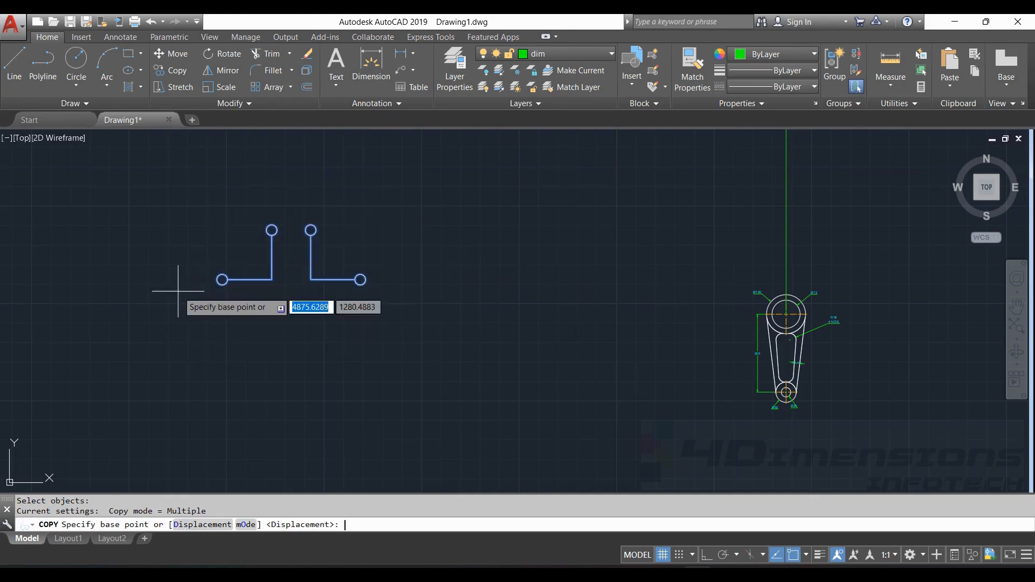
click(360, 279)
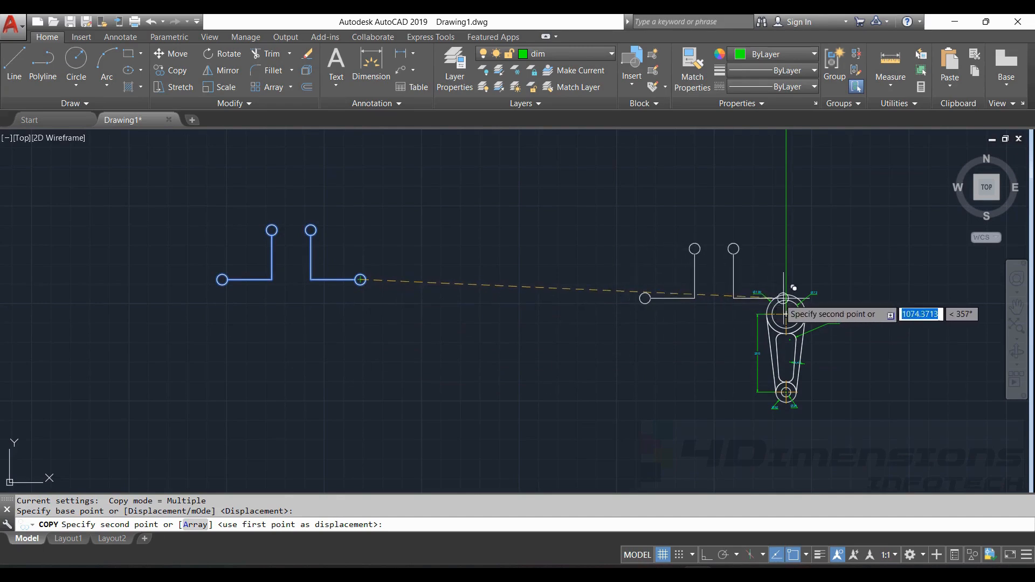
middle_drag(806, 279, 776, 310)
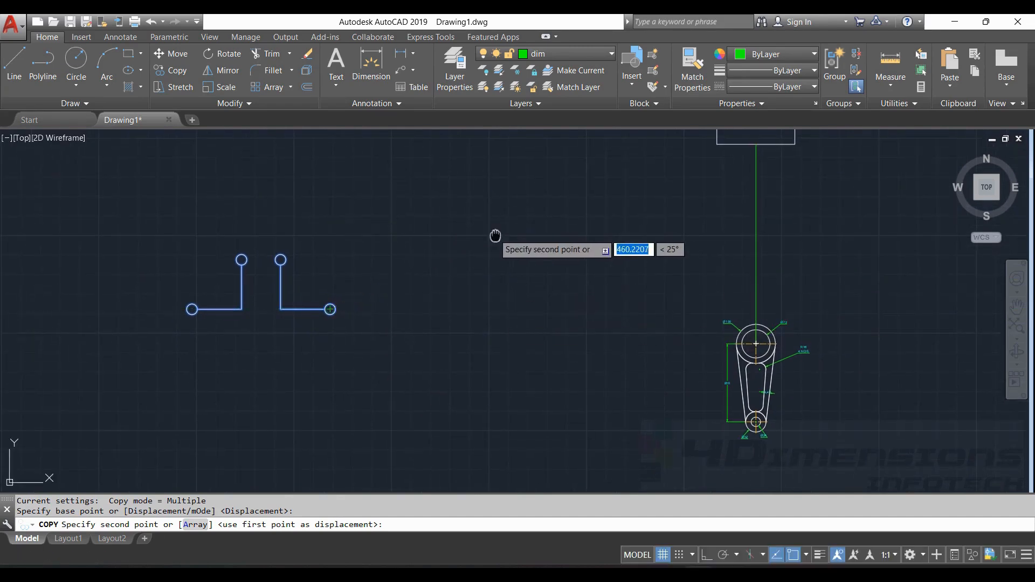
mouse_move(494, 233)
middle_down()
mouse_move(570, 226)
mouse_move(515, 278)
middle_up()
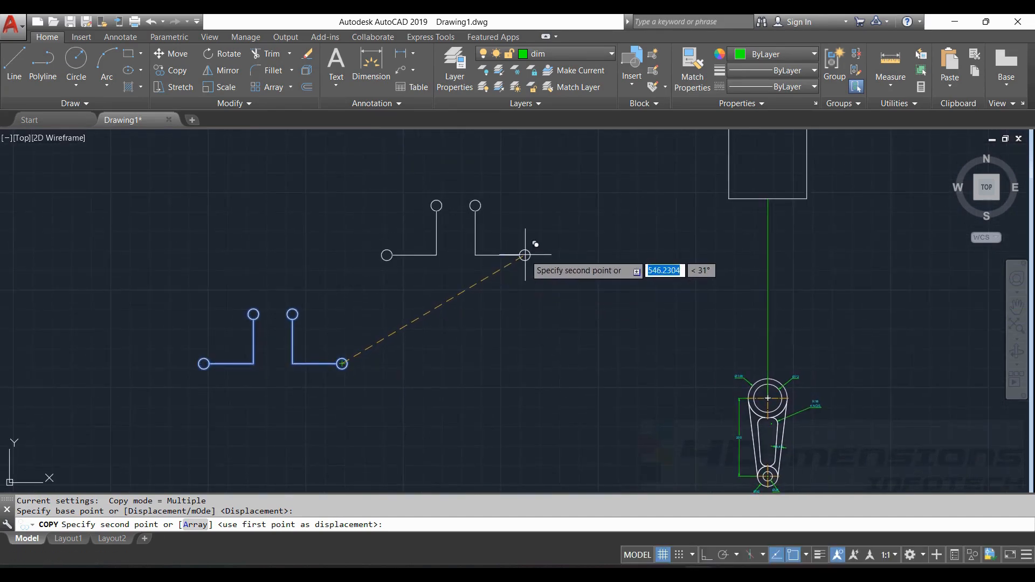
text(500)
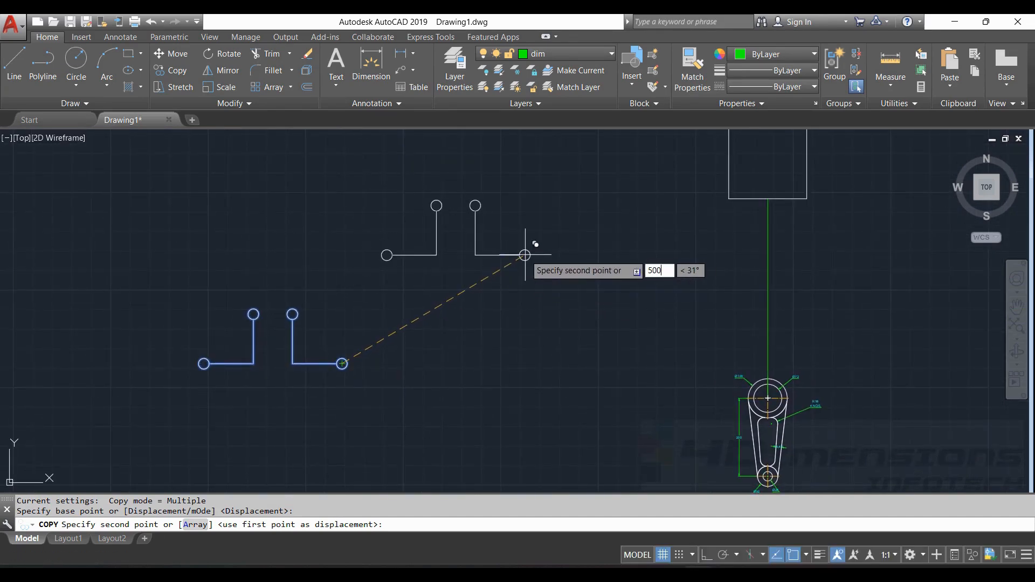
key(Tab)
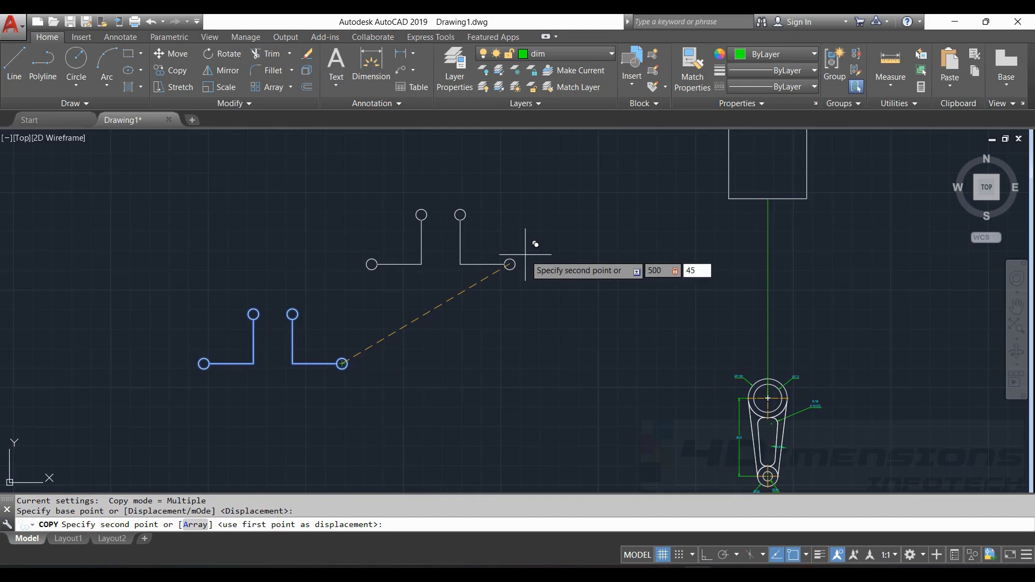
text(45)
key(Return)
middle_drag(588, 264, 588, 281)
key(Escape)
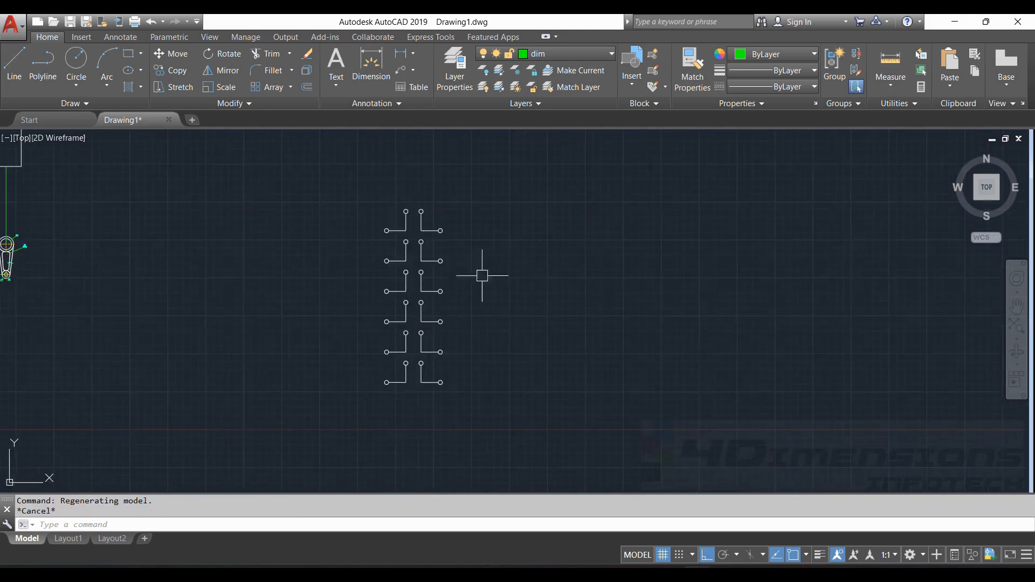
key(Escape)
key(Escape)
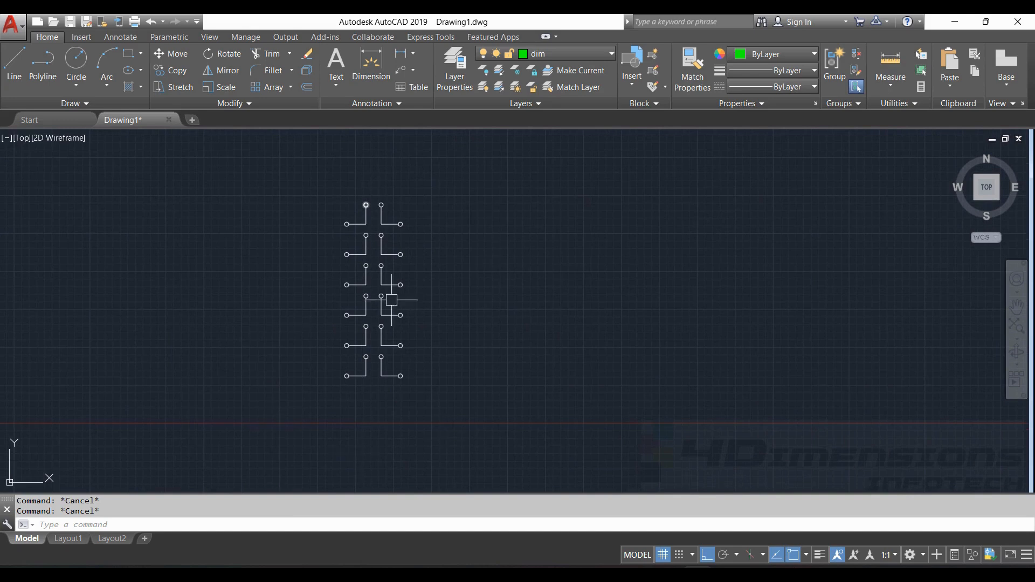
- With Ortho on, copy the six L-shape pairs 500 and 1000 units to the right
text(c)
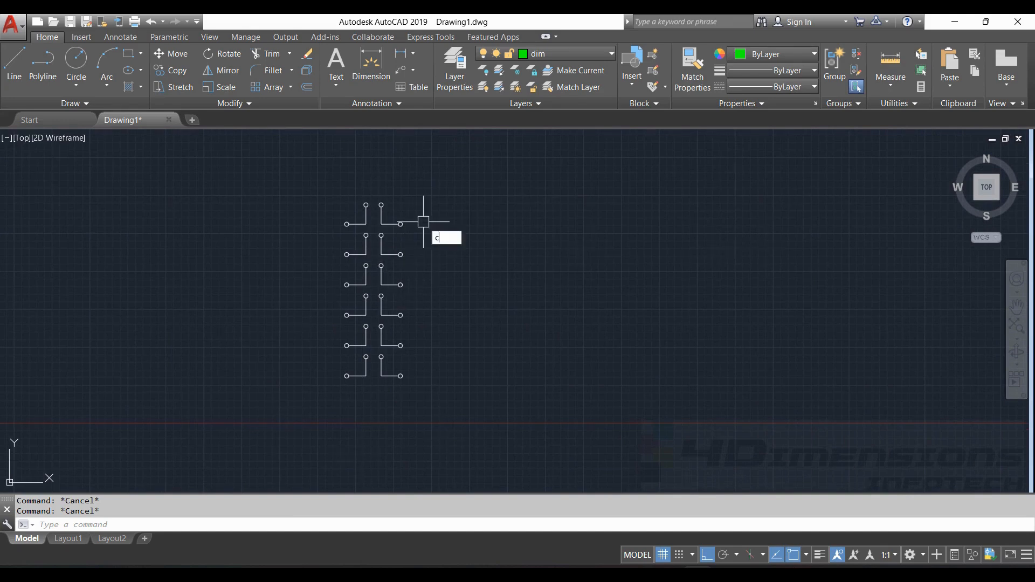
text(o)
key(Return)
mouse_move(323, 181)
mouse_down()
mouse_move(355, 178)
mouse_move(555, 479)
mouse_move(237, 318)
mouse_up()
key(F8)
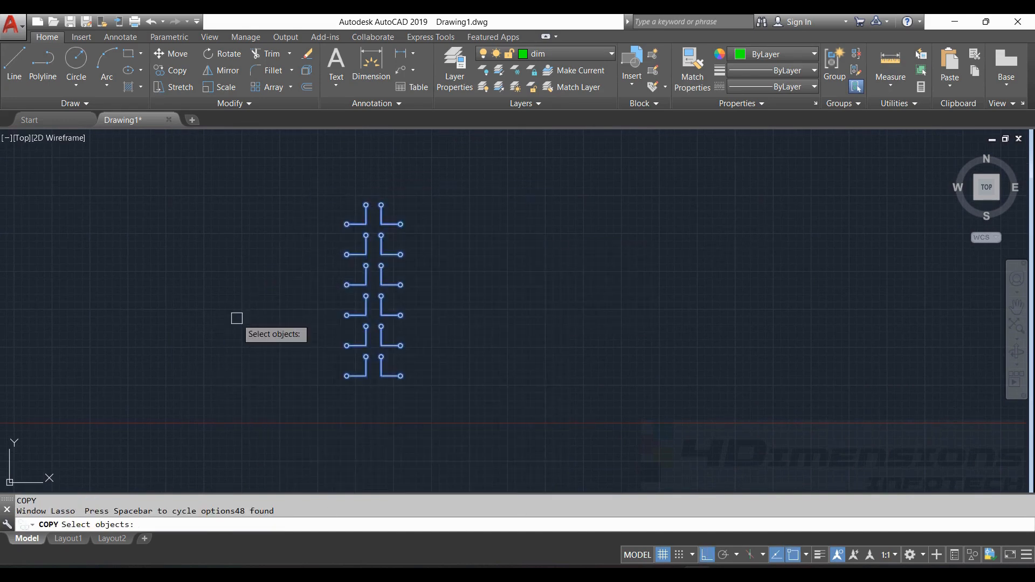
key(Return)
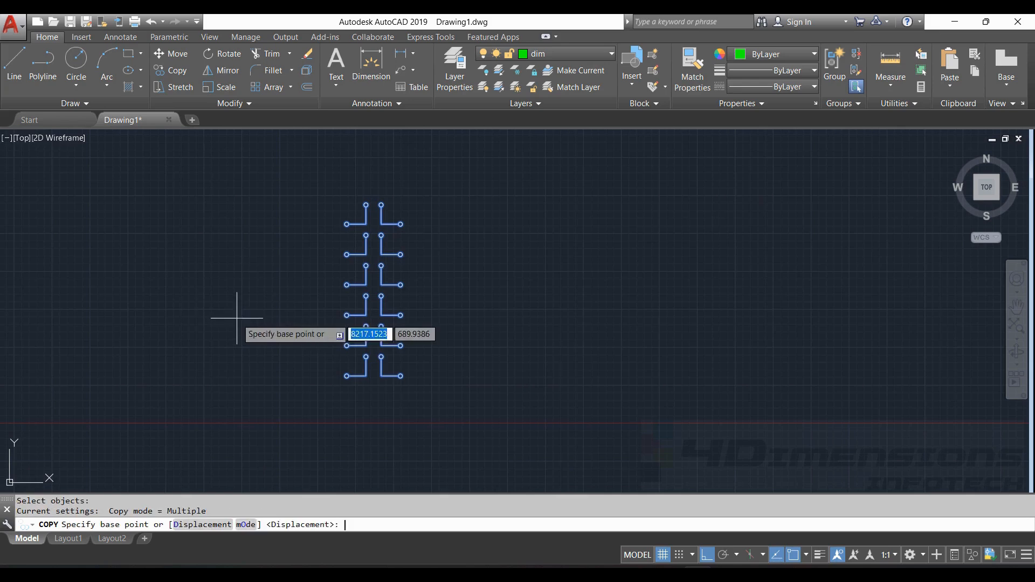
click(400, 376)
scroll(408, 376, up, 3)
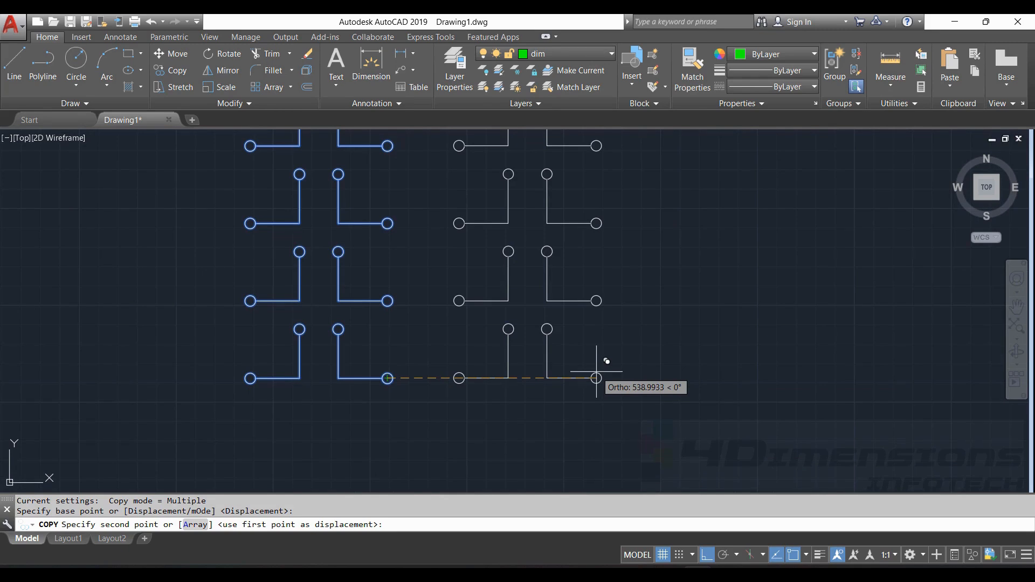
text(500)
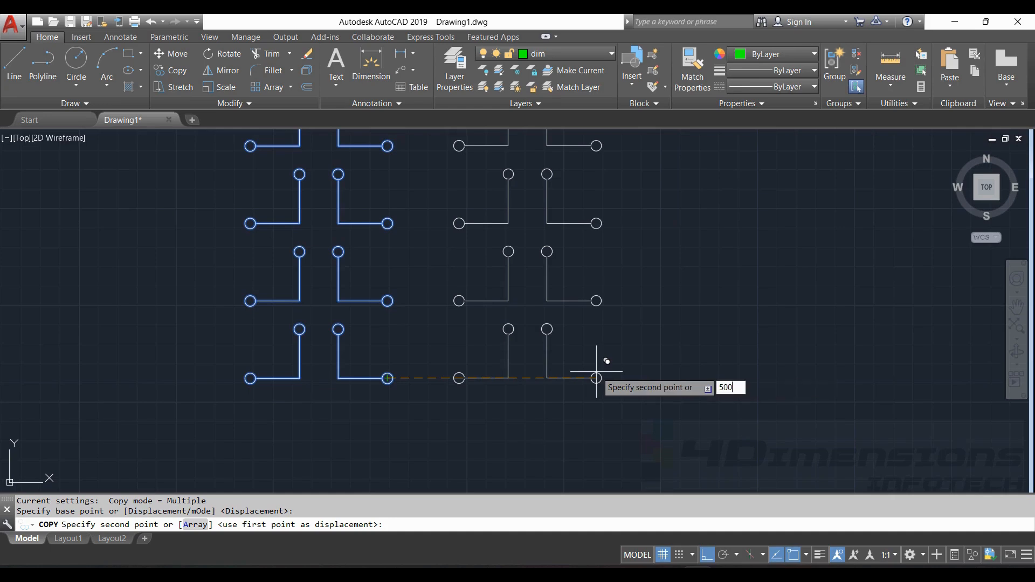
key(Return)
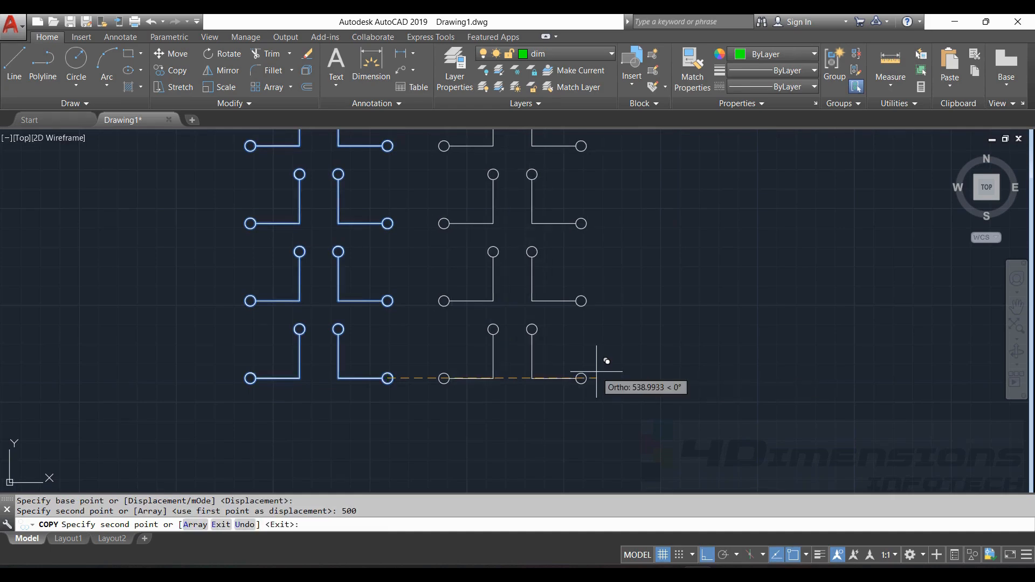
scroll(598, 378, down, 3)
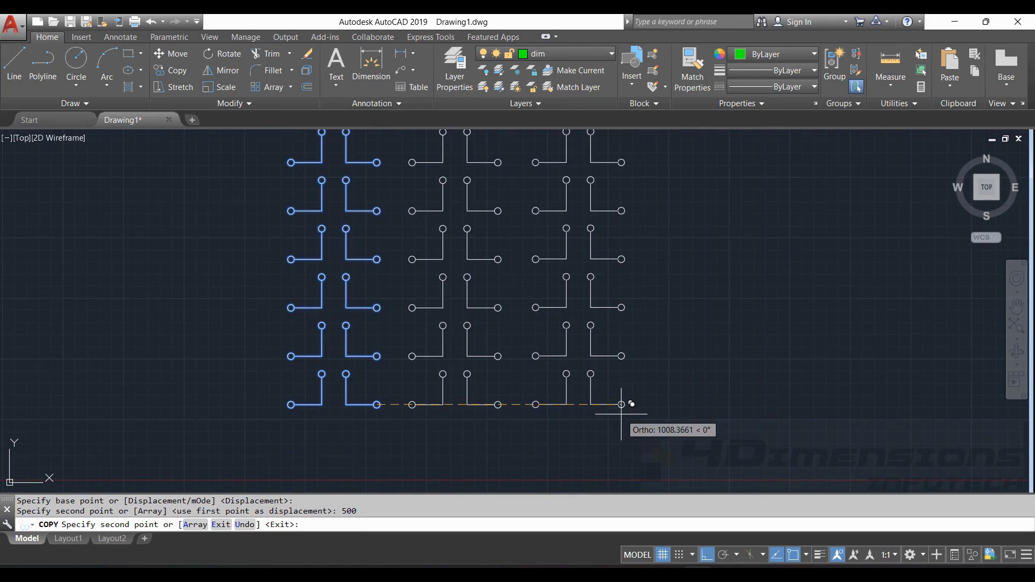
text(1000)
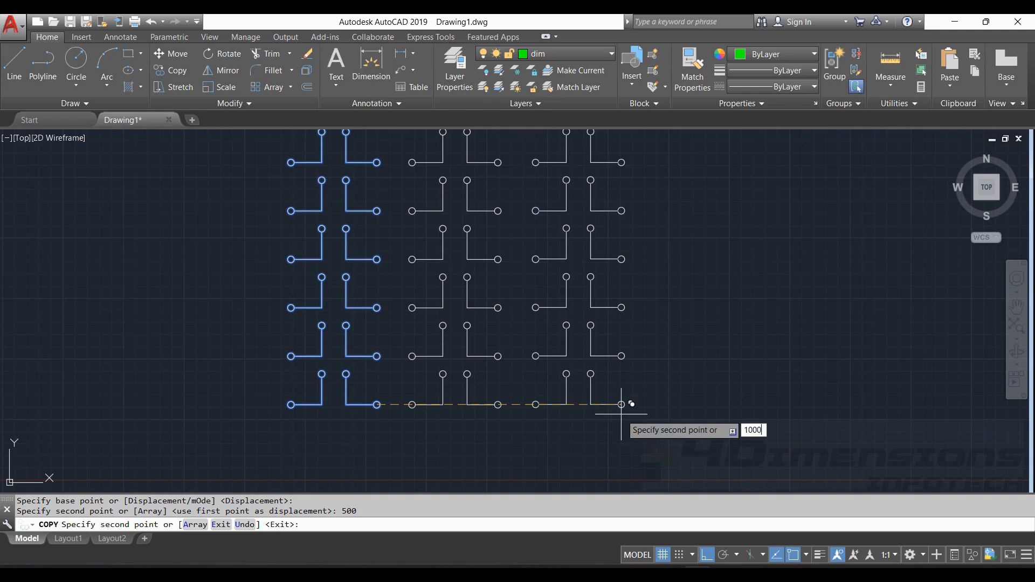
key(Return)
- Add further column copies at 1500, 2000 and 2500 units to the right
middle_drag(756, 405, 657, 429)
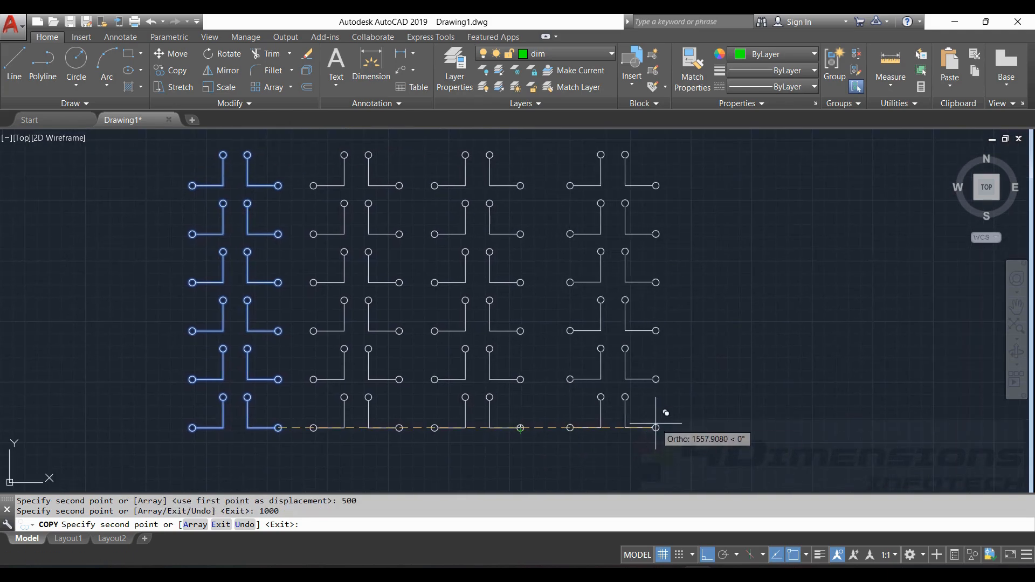
text(1500)
key(Return)
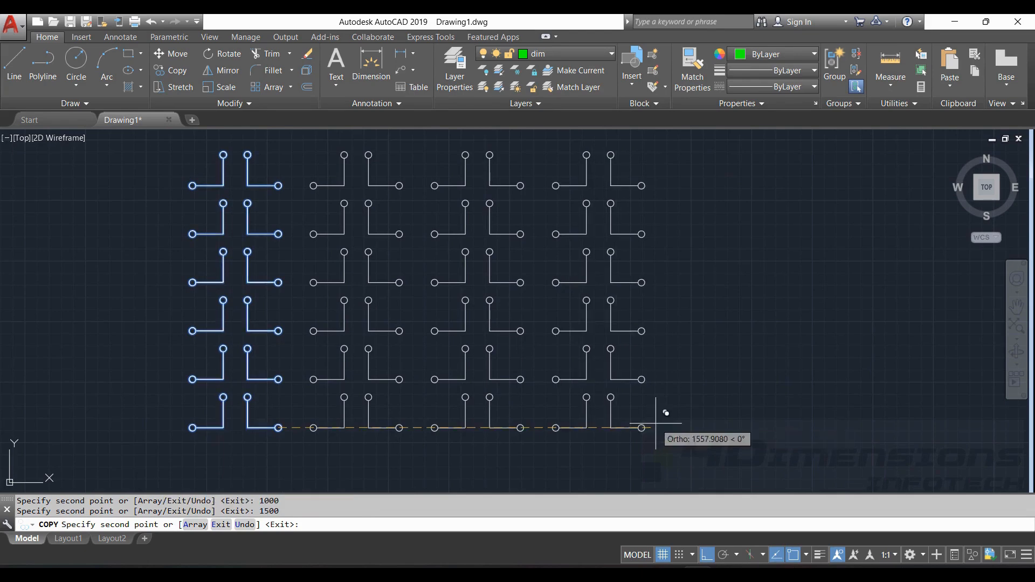
text(2000)
key(Return)
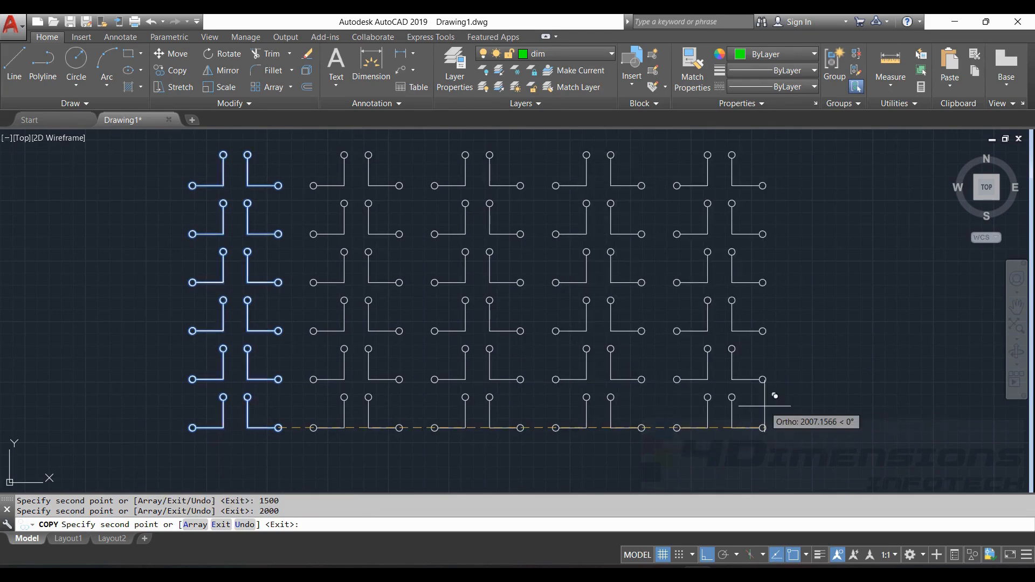
middle_drag(909, 398, 785, 414)
text(2500)
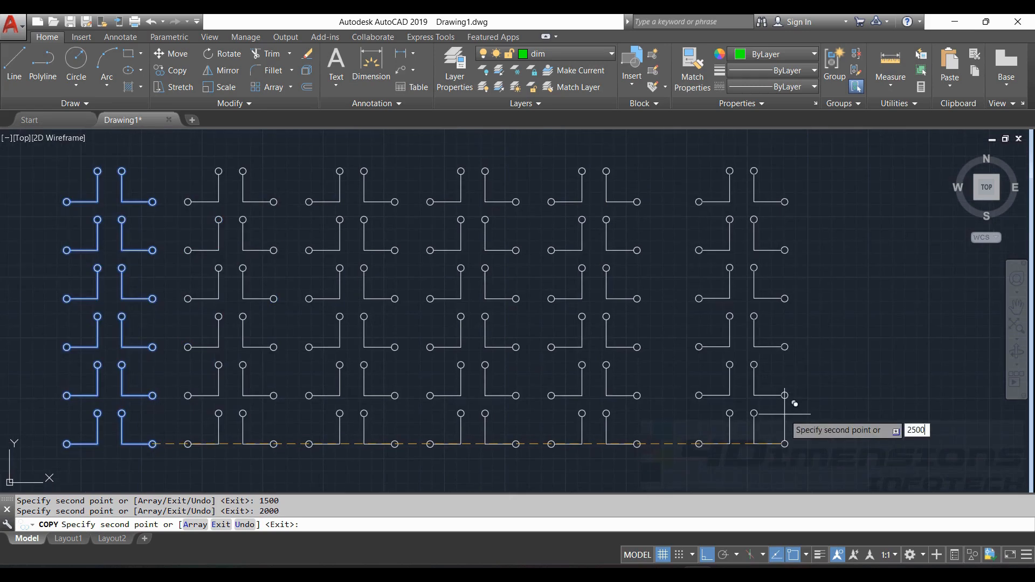
key(Return)
key(Escape)
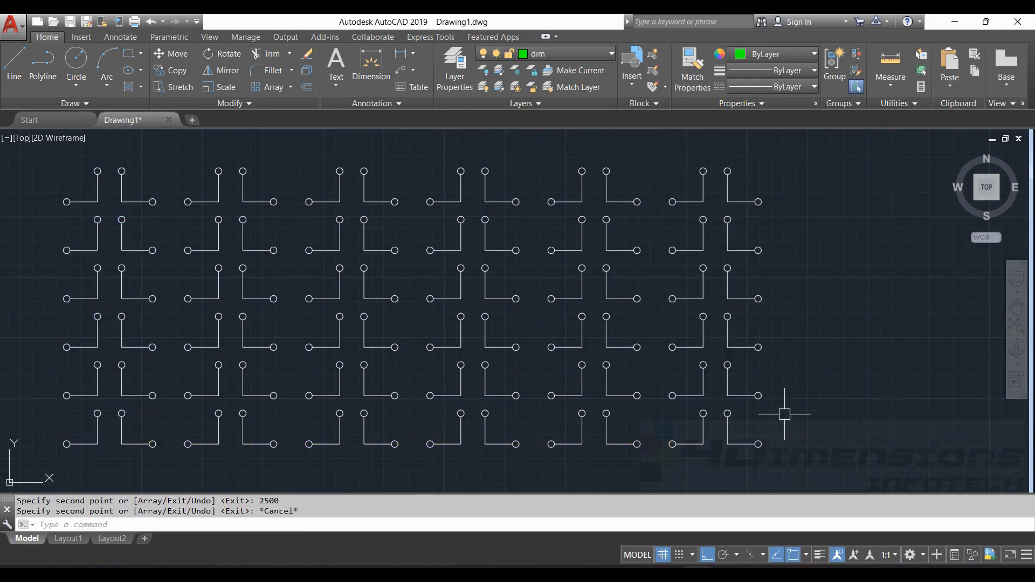
key(Escape)
- Pan to empty space, abandon a stray line, and make cen the current layer
mouse_move(623, 387)
middle_down()
mouse_move(704, 398)
mouse_move(689, 418)
middle_up()
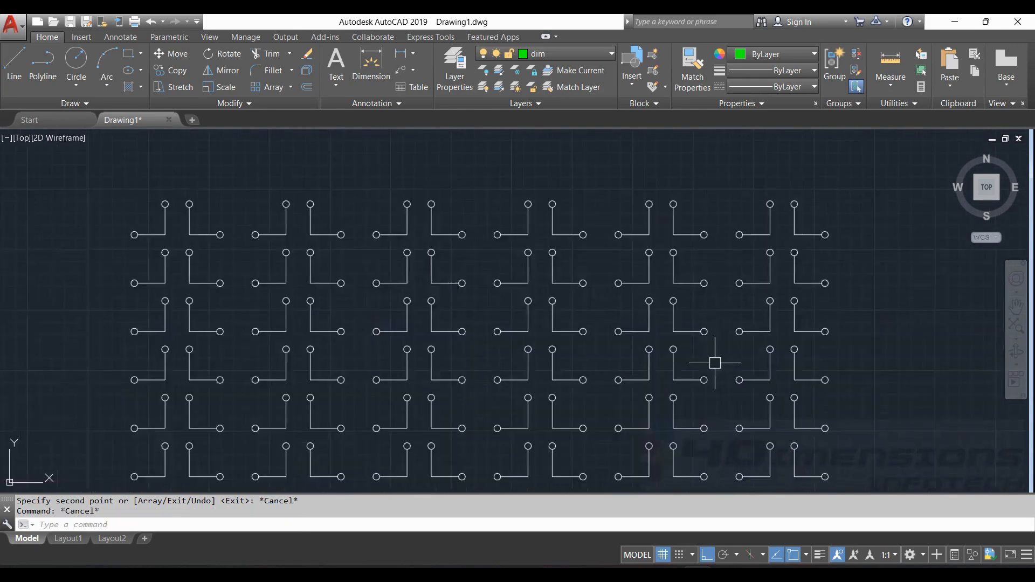
mouse_move(722, 348)
middle_down()
mouse_move(734, 309)
mouse_move(734, 327)
middle_up()
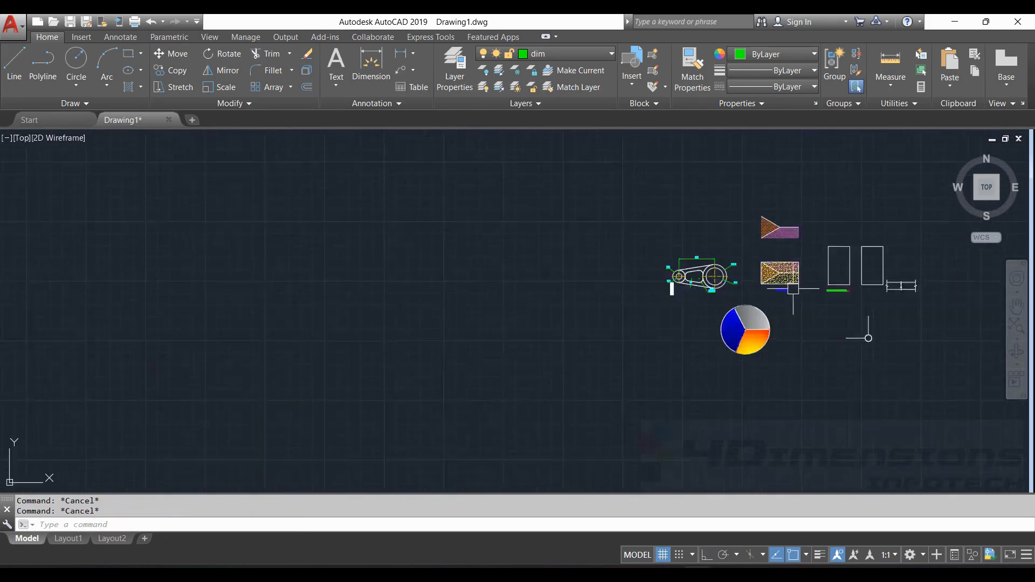
scroll(793, 289, up, 2)
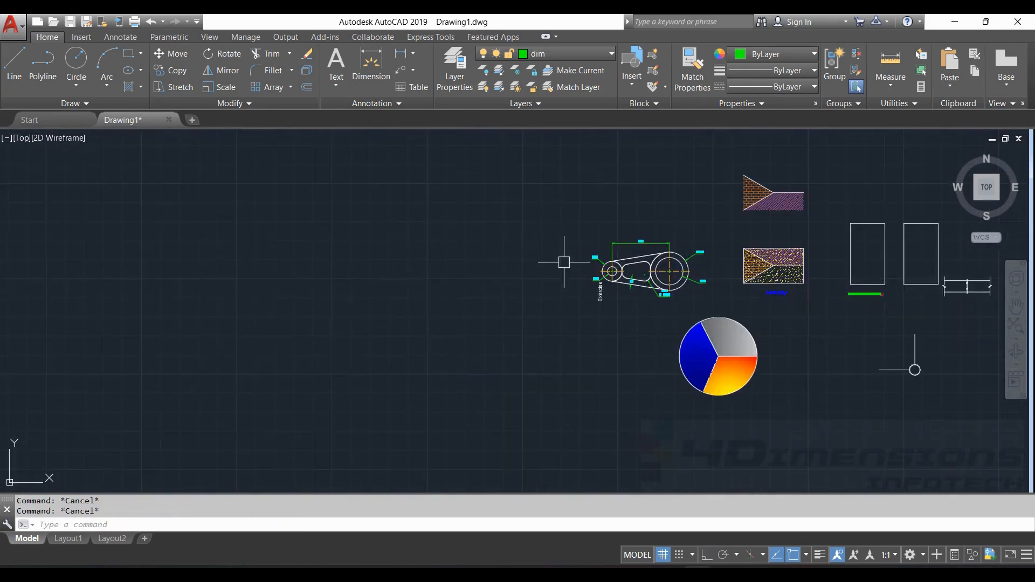
click(14, 63)
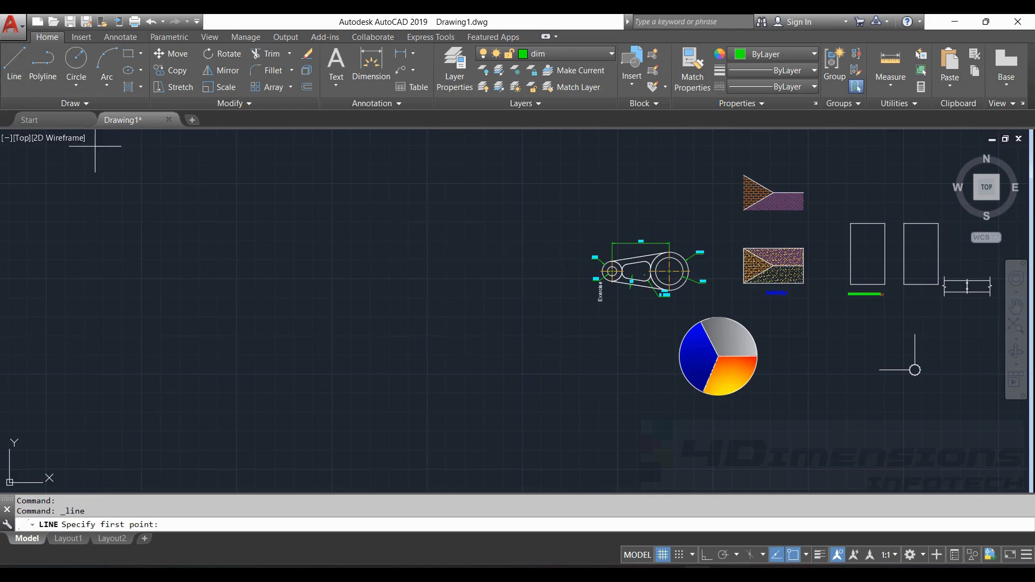
click(380, 199)
key(Escape)
middle_drag(573, 231, 500, 256)
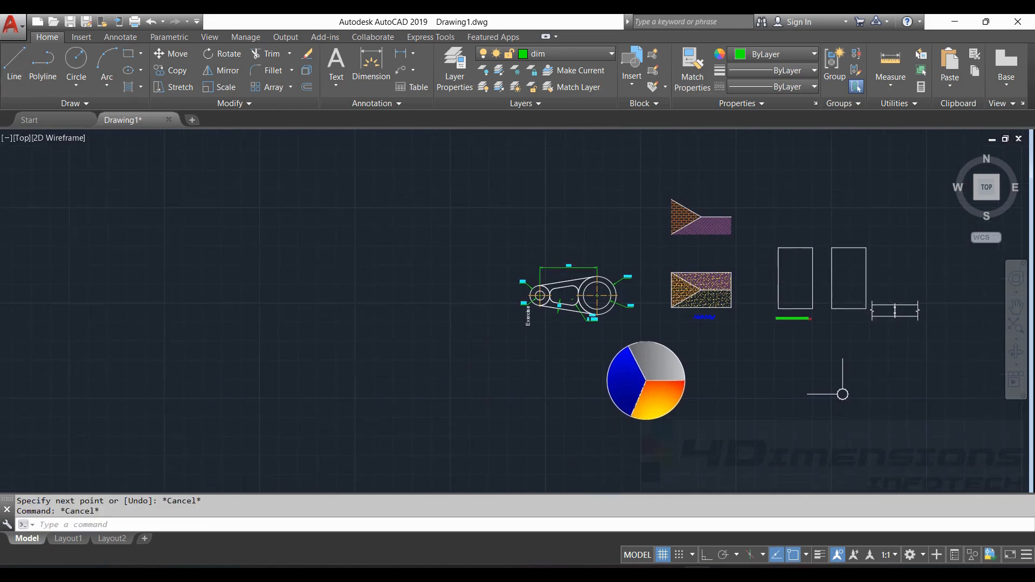
click(583, 57)
click(542, 89)
- With Ortho on, draw a 200-long vertical centreline downward
click(14, 64)
scroll(312, 221, up, 4)
click(388, 167)
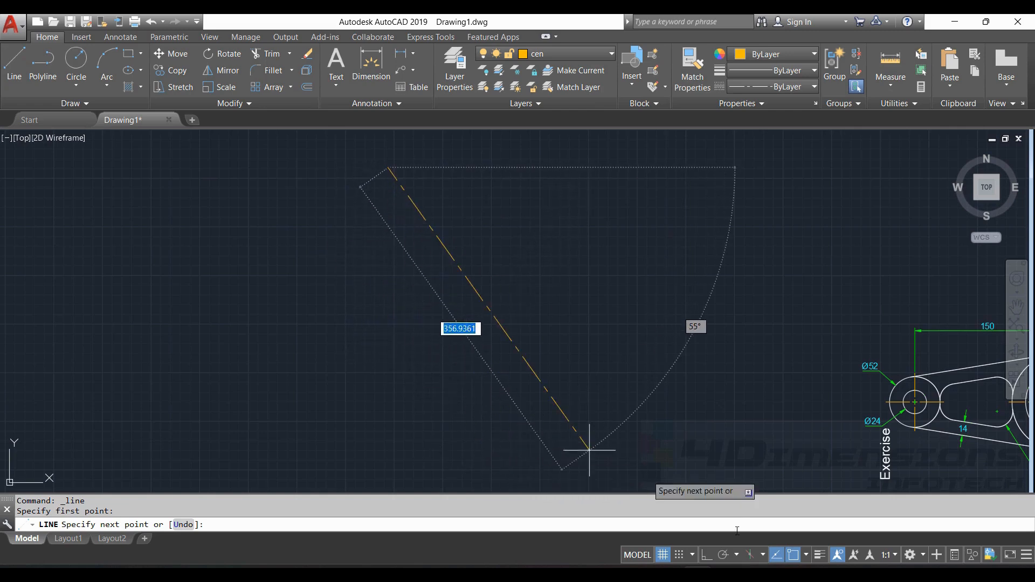
click(704, 555)
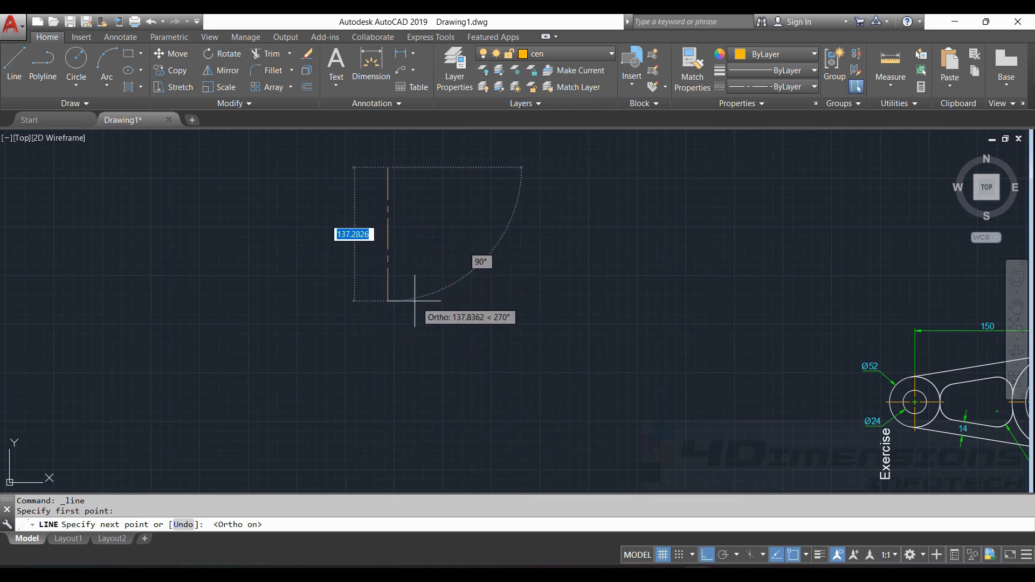
text(200)
key(Return)
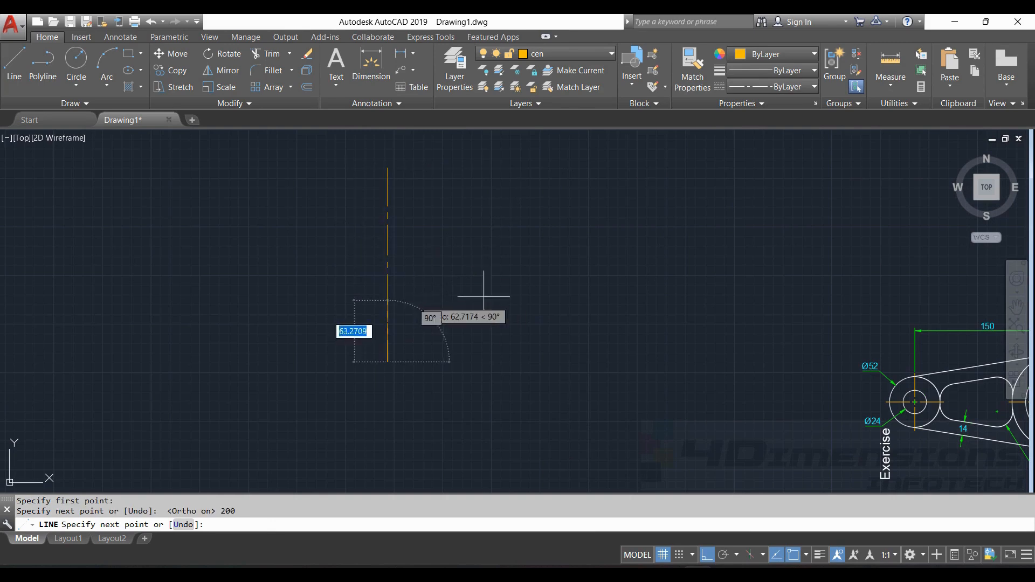
key(Escape)
key(Escape)
- Draw a second 200-long vertical centreline below the first, then select the upper one
scroll(501, 270, down, 2)
click(14, 63)
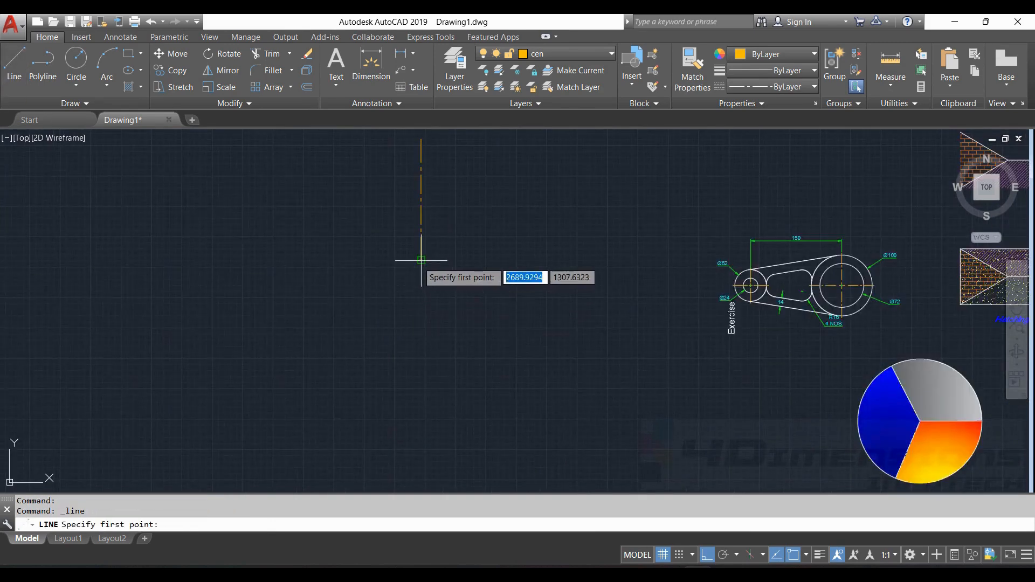
click(421, 327)
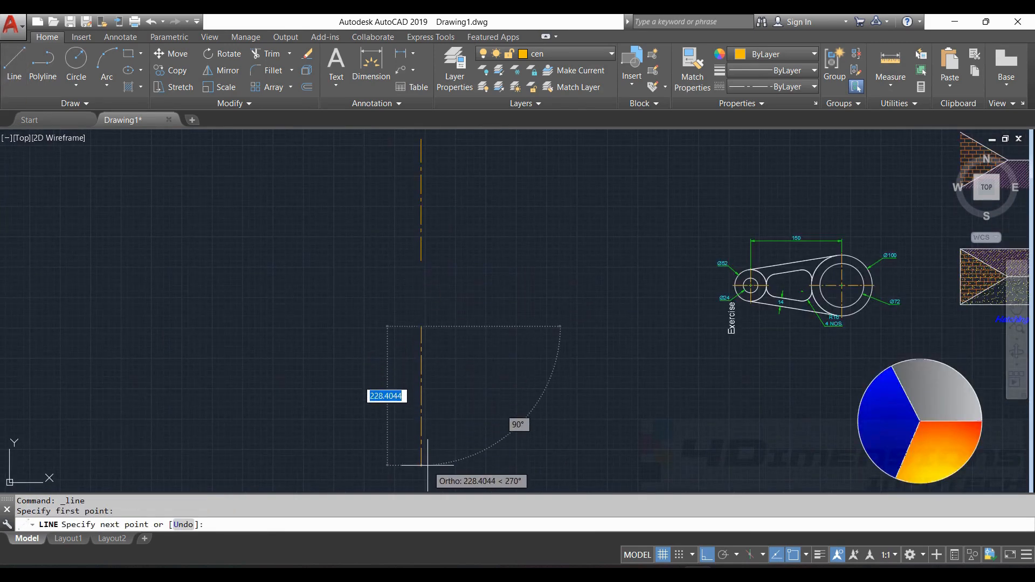
text(2)
key(Return)
key(Escape)
key(Escape)
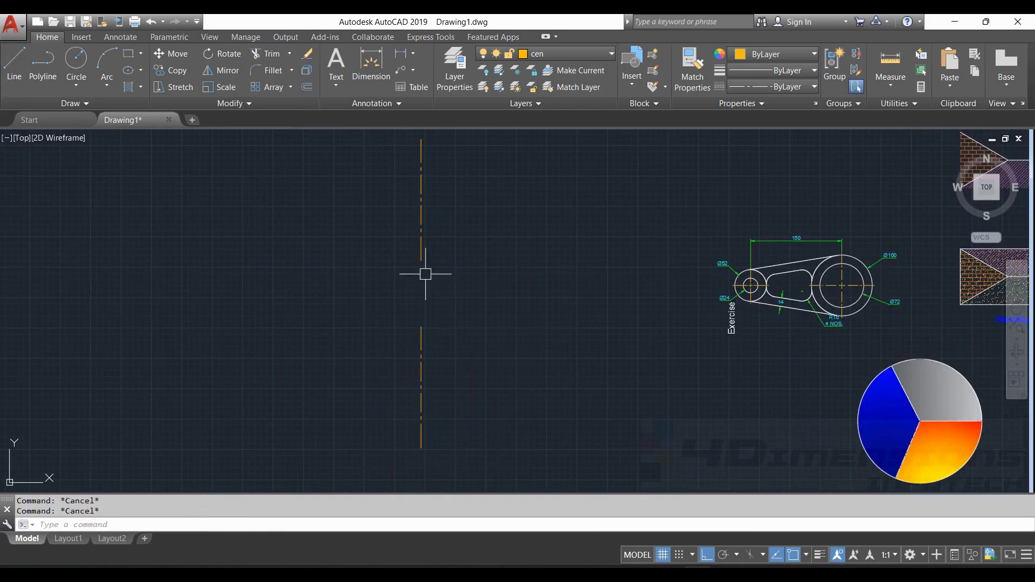
click(416, 232)
click(421, 254)
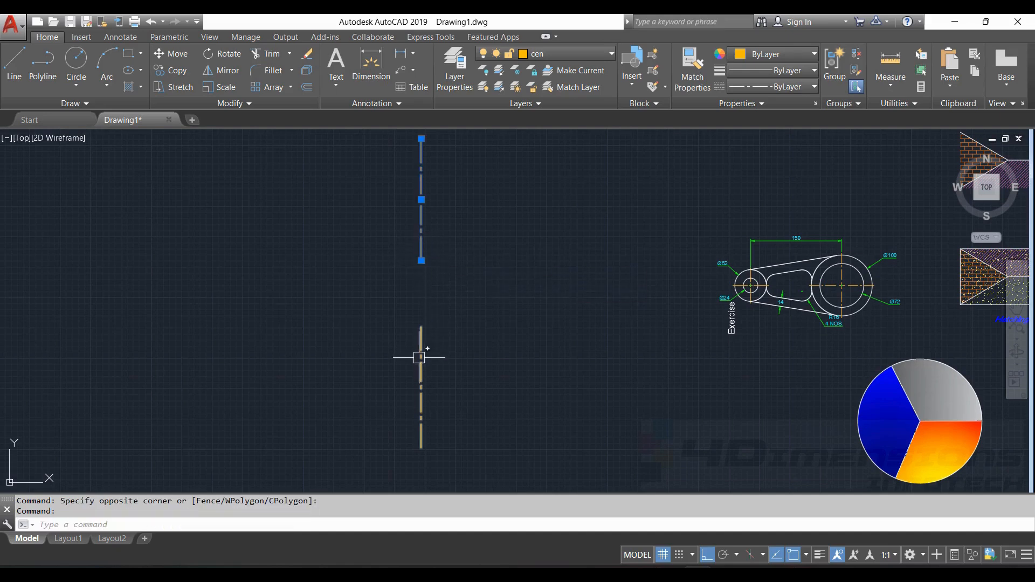
- Use JOIN on the upper and lower vertical centrelines to close the gap into one line
key(Escape)
key(Escape)
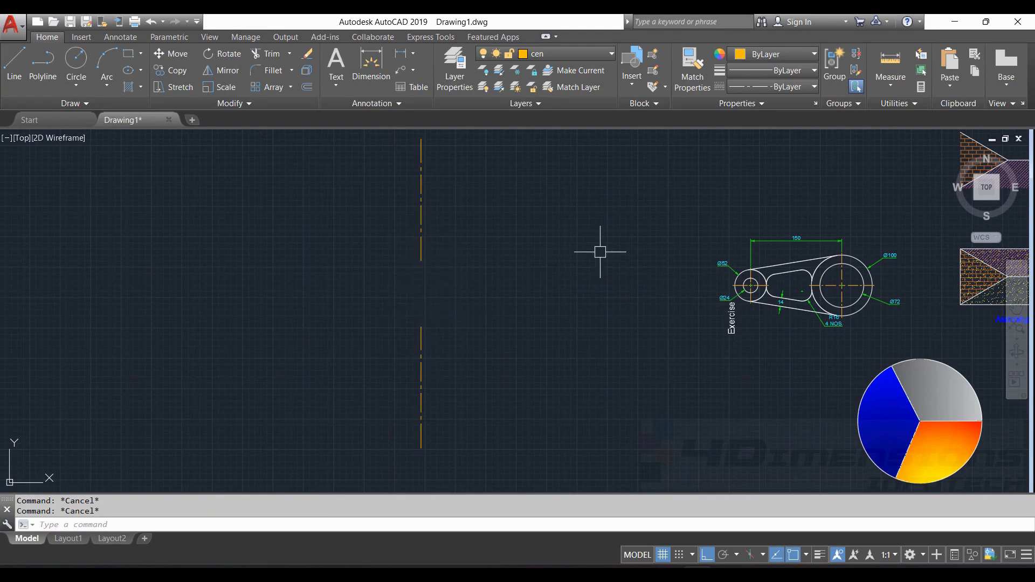
text(j)
key(Return)
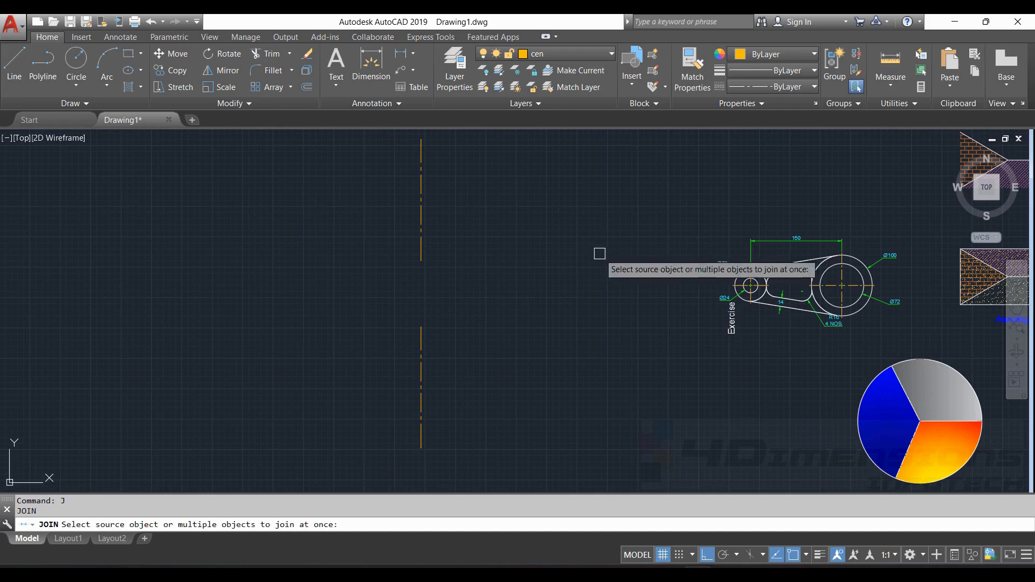
click(422, 251)
click(422, 340)
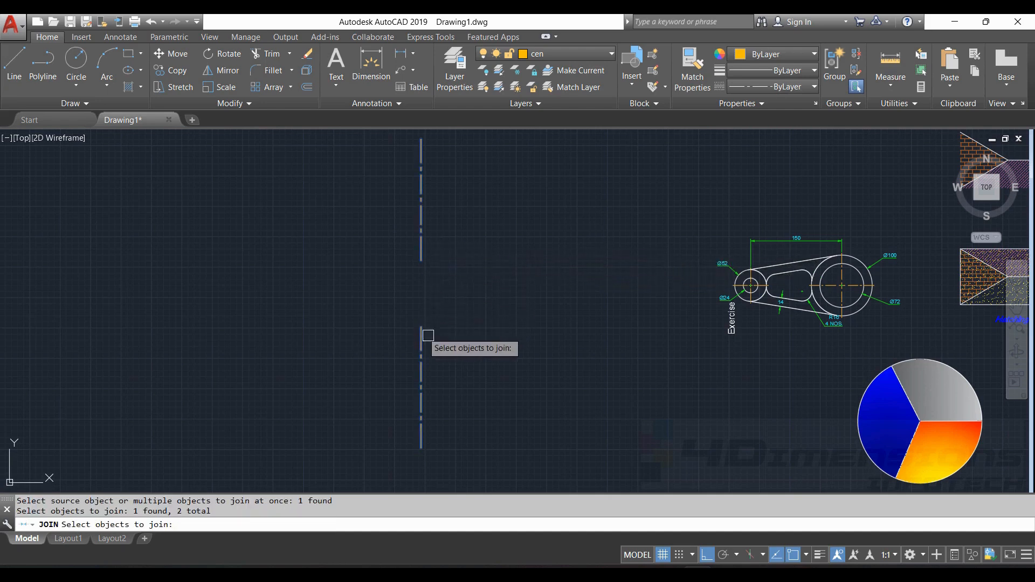
key(Return)
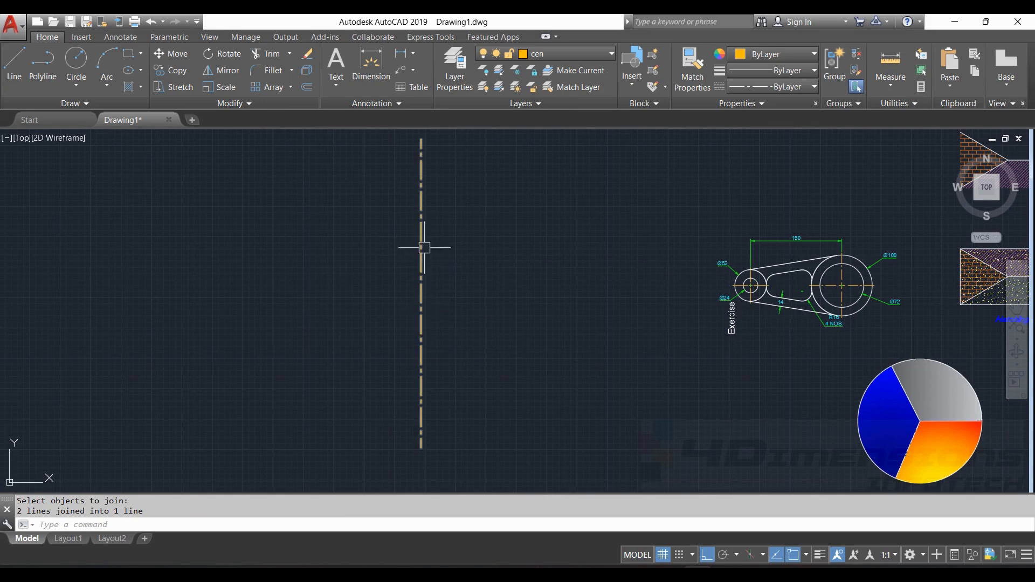
- Draw two short, slightly offset vertical lines to the left of the centreline
click(14, 65)
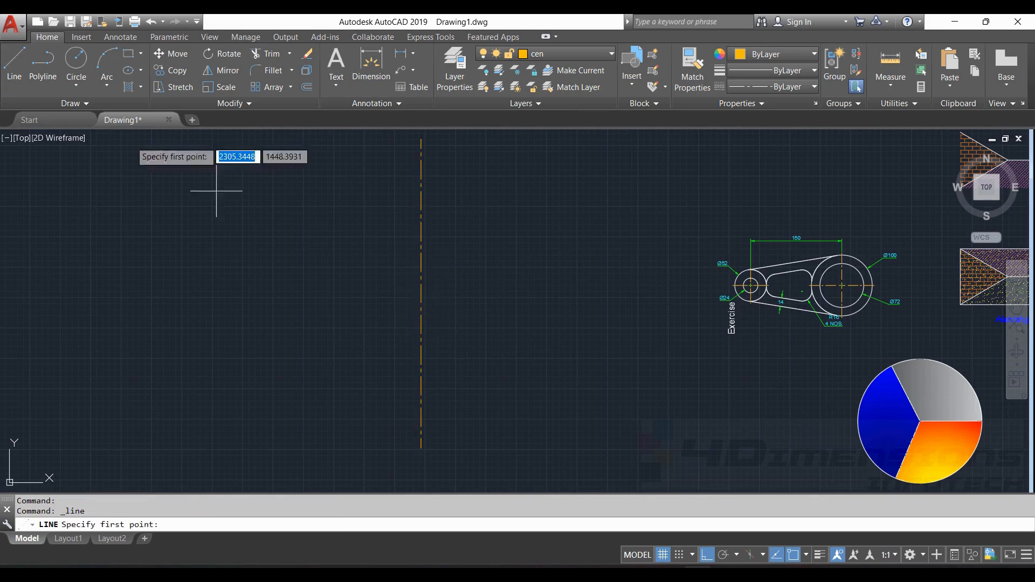
middle_drag(259, 200, 388, 224)
click(393, 185)
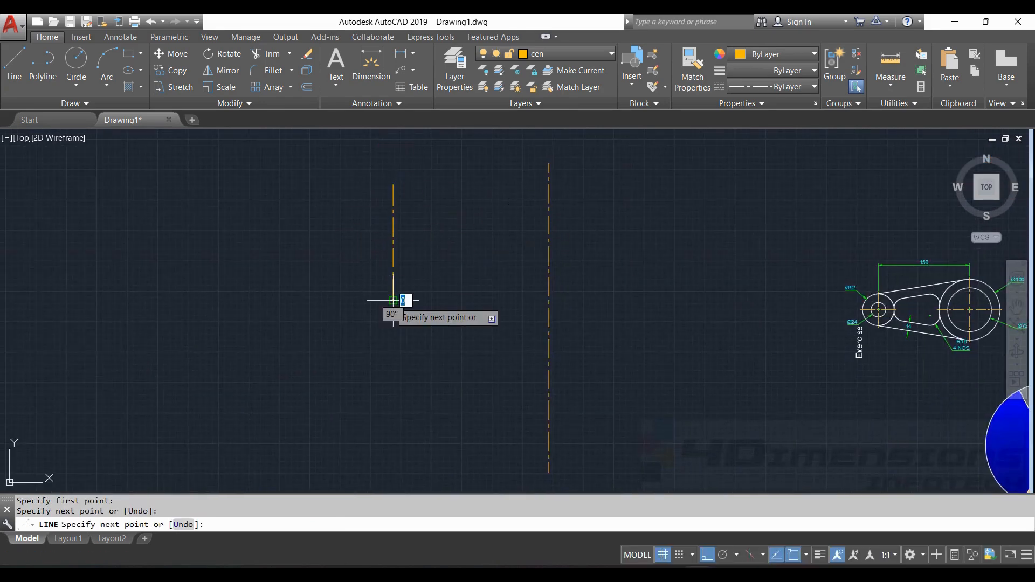
key(Escape)
click(14, 64)
middle_drag(268, 299, 285, 248)
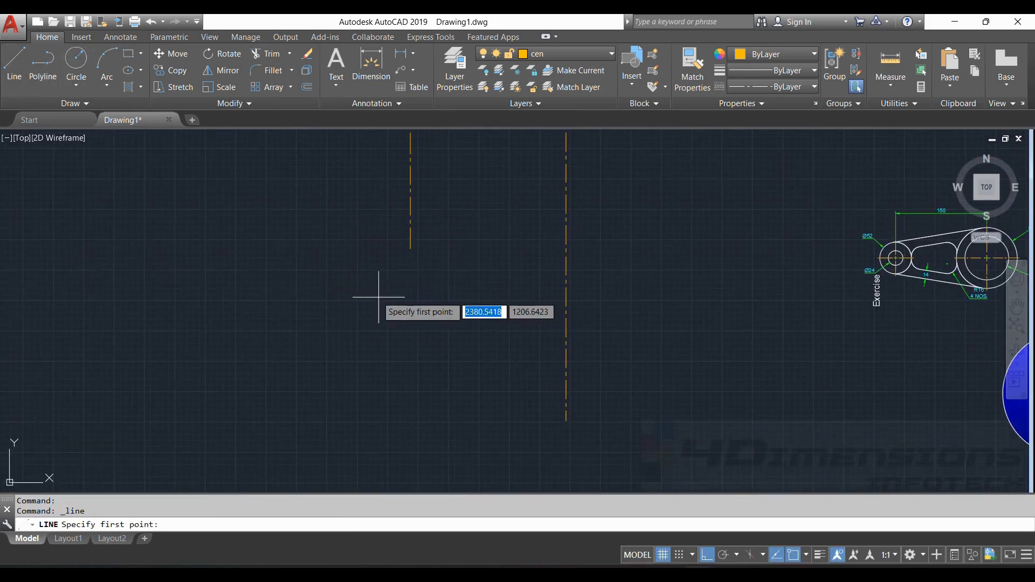
click(397, 298)
key(Escape)
key(Escape)
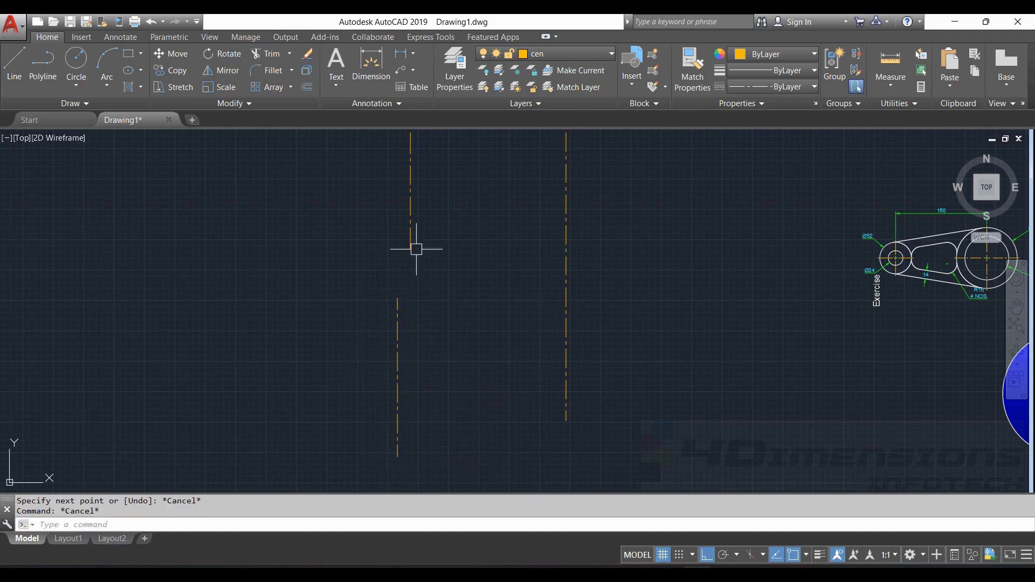
key(Escape)
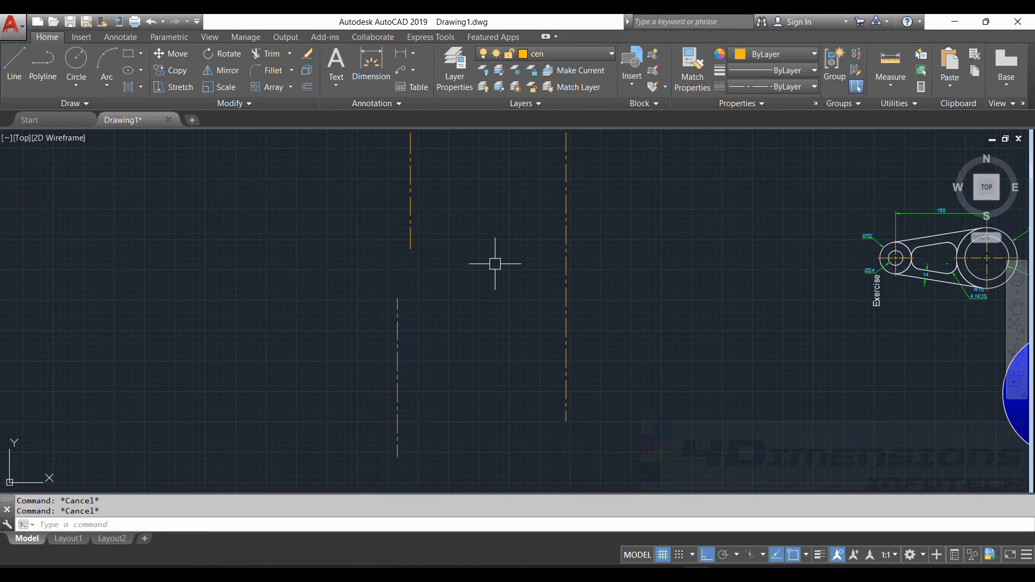
- Try joining the two offset lines (0 joined, 2 discarded), then select both to show grips
text(j)
key(Return)
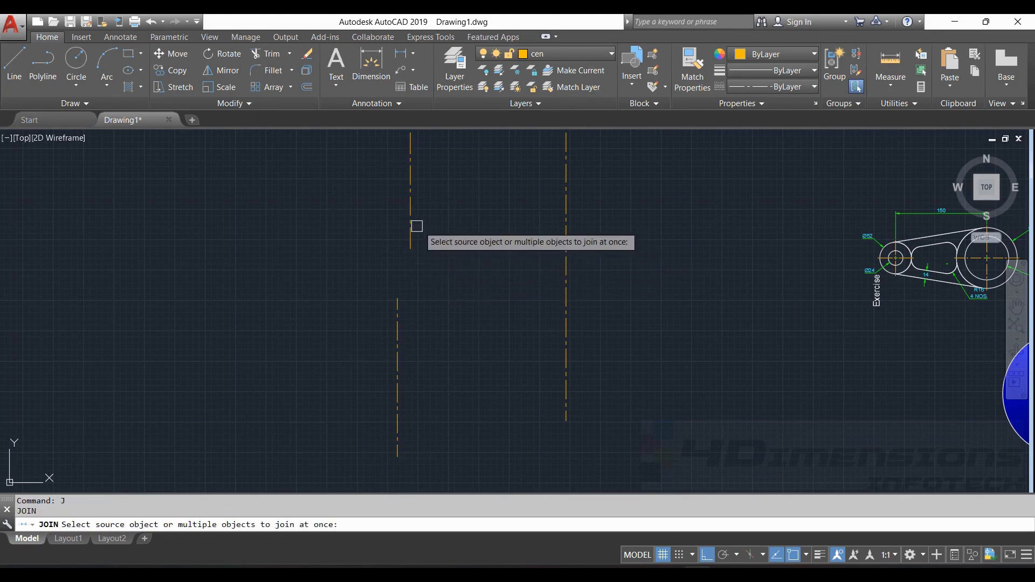
click(410, 231)
click(401, 322)
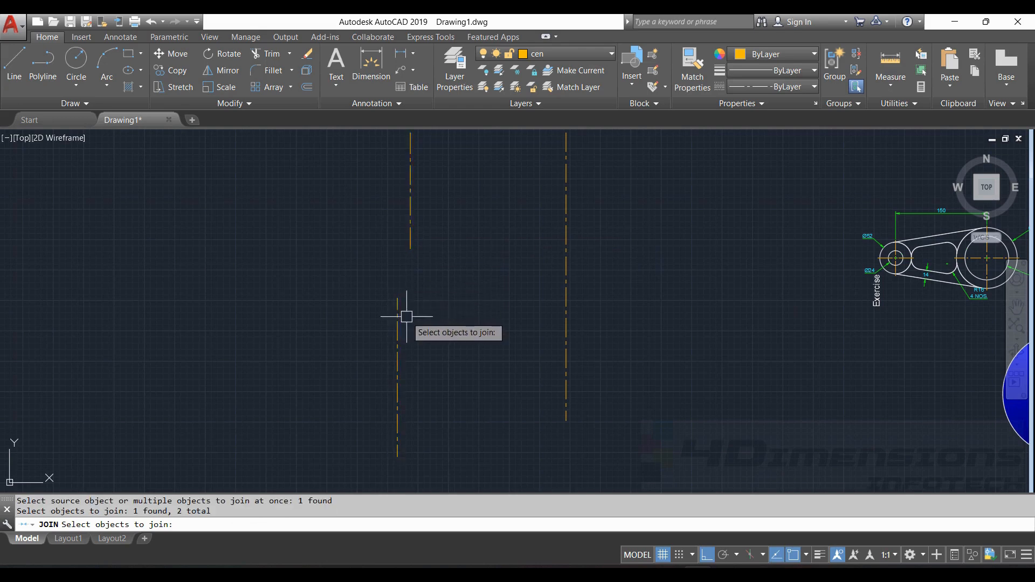
key(Return)
click(410, 246)
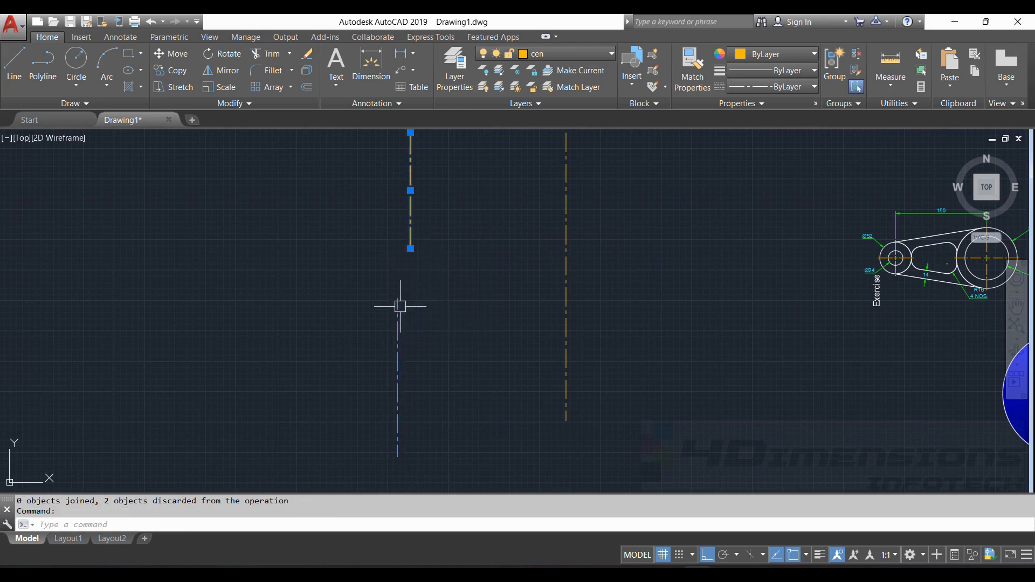
click(397, 316)
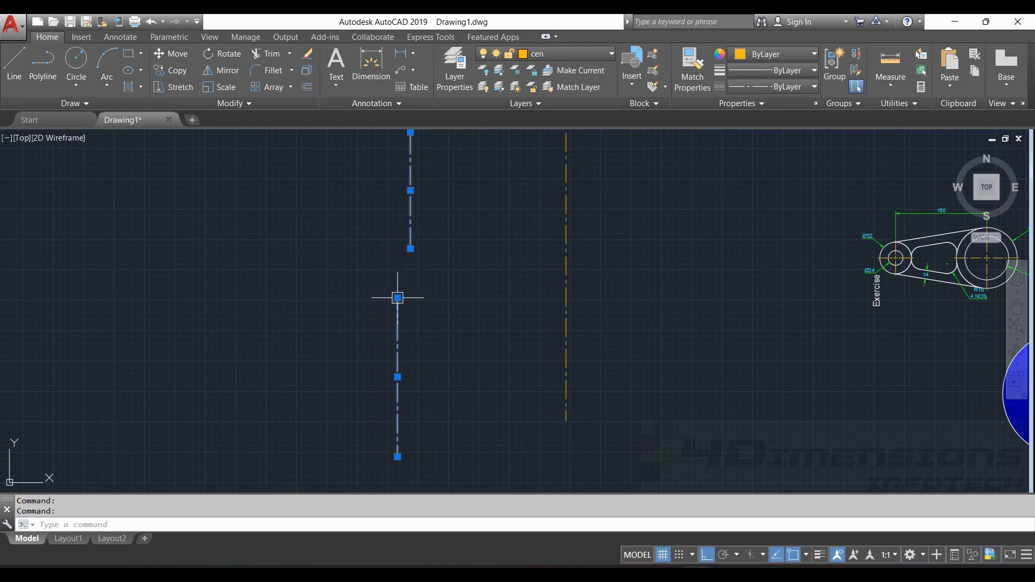
- Draw a slanted line linking the upper line's end to the lower line's end
key(Escape)
scroll(402, 241, up, 2)
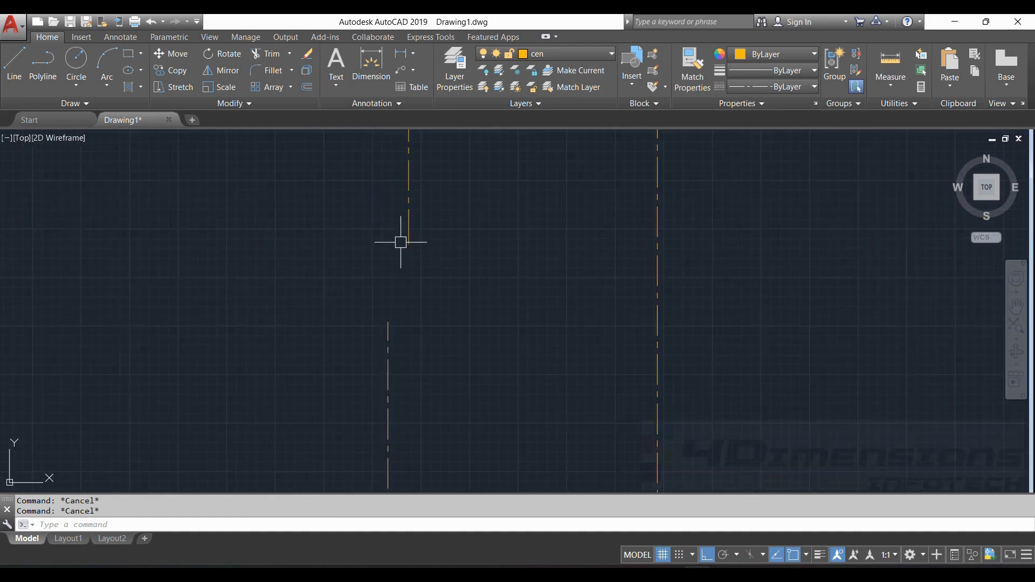
click(14, 65)
click(409, 244)
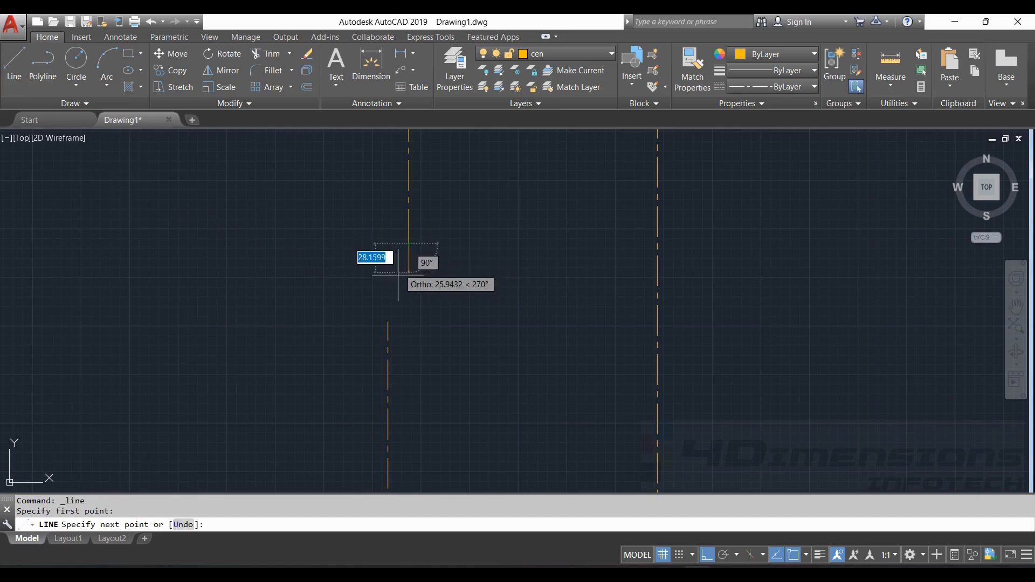
click(389, 321)
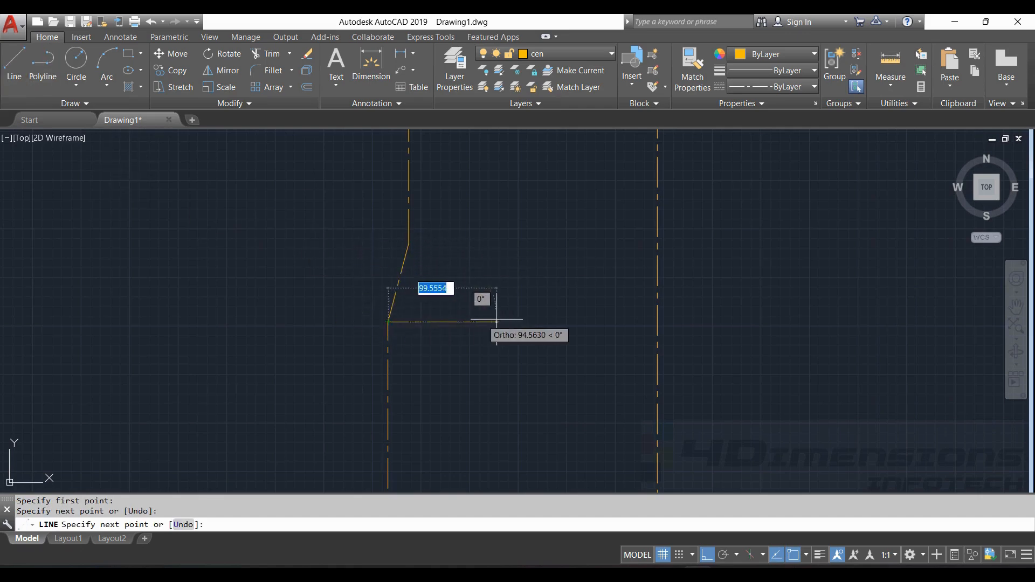
key(Escape)
key(Escape)
click(402, 267)
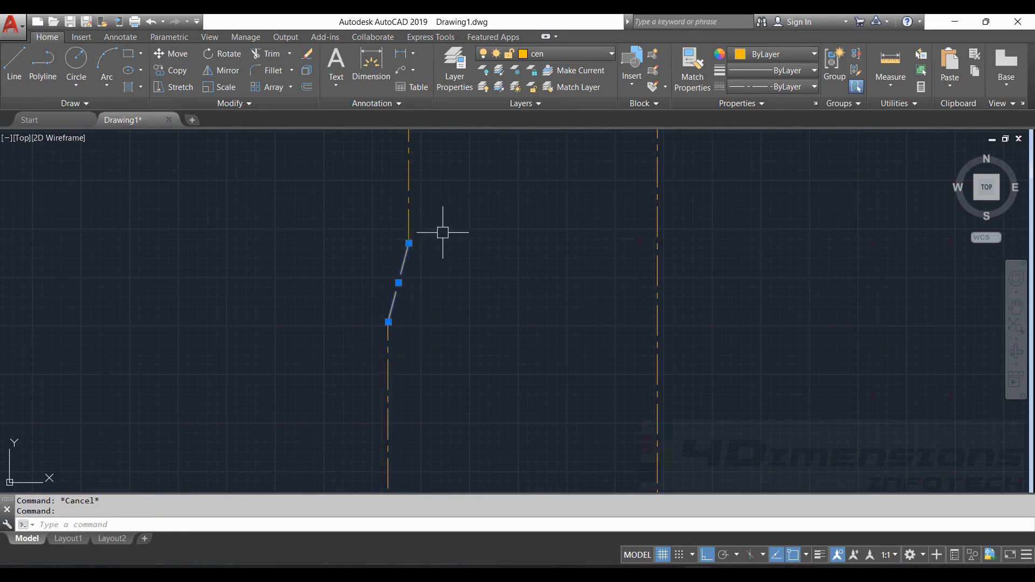
key(Escape)
- Join the upper line, slanted link and lower line into one jogged polyline
scroll(448, 248, down, 2)
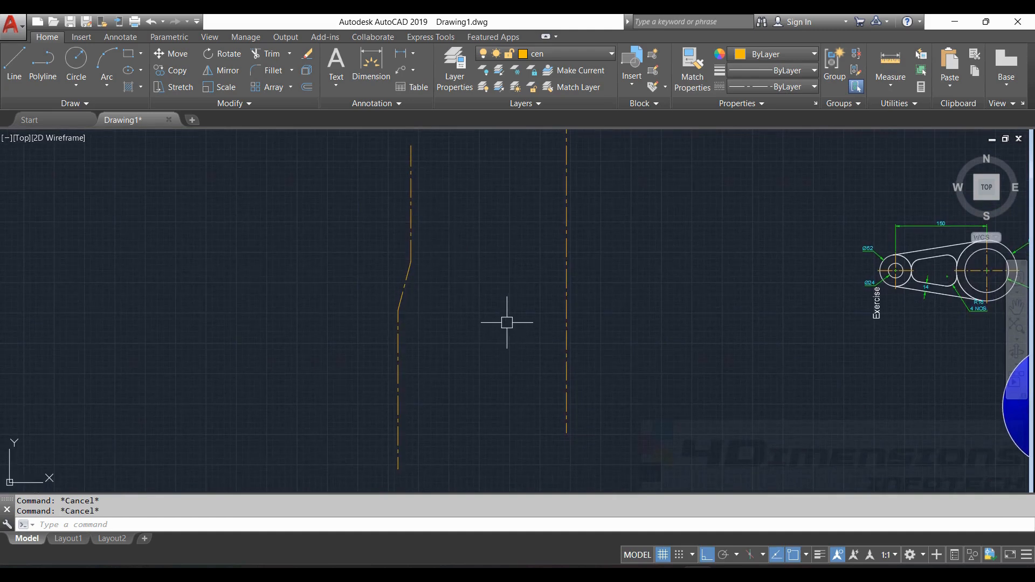
key(Return)
click(411, 218)
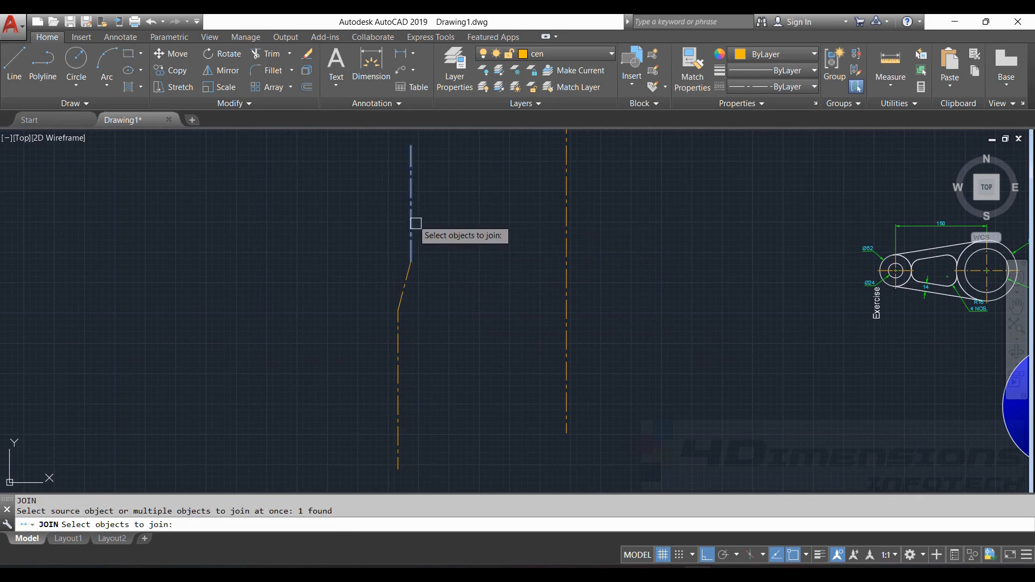
click(409, 277)
click(398, 335)
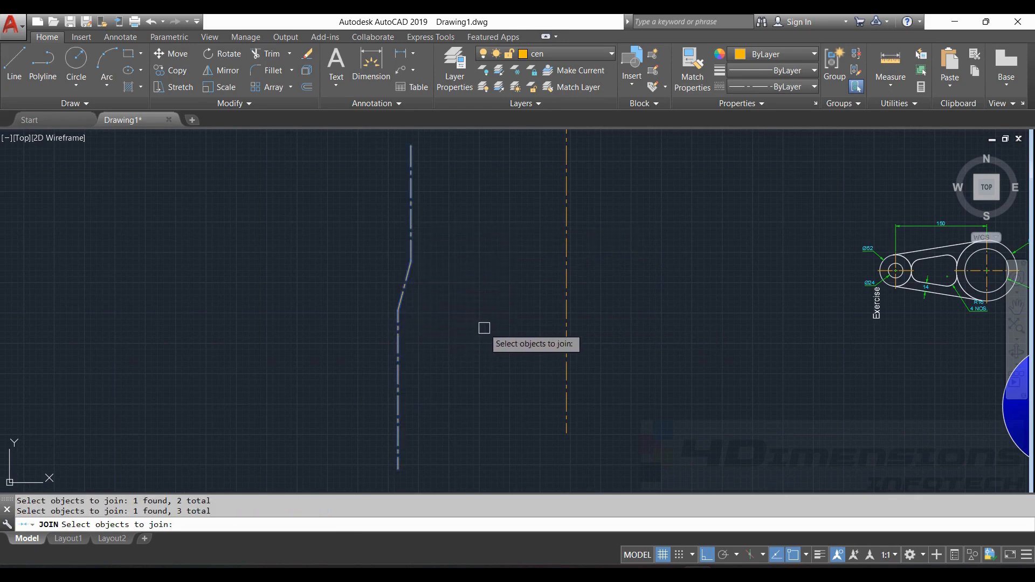
key(Return)
click(411, 233)
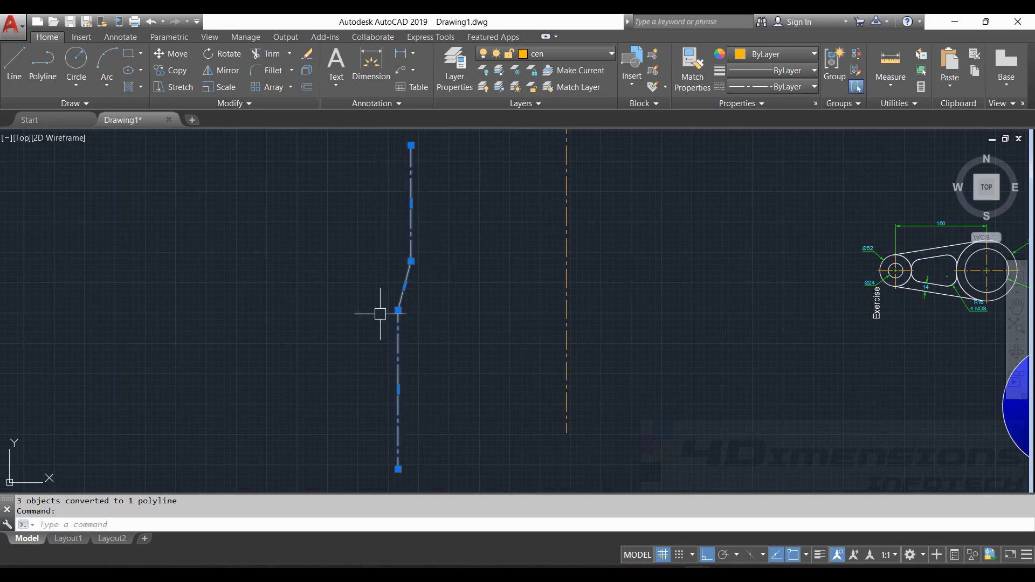
key(Escape)
key(Escape)
scroll(426, 307, down, 3)
scroll(458, 291, up, 5)
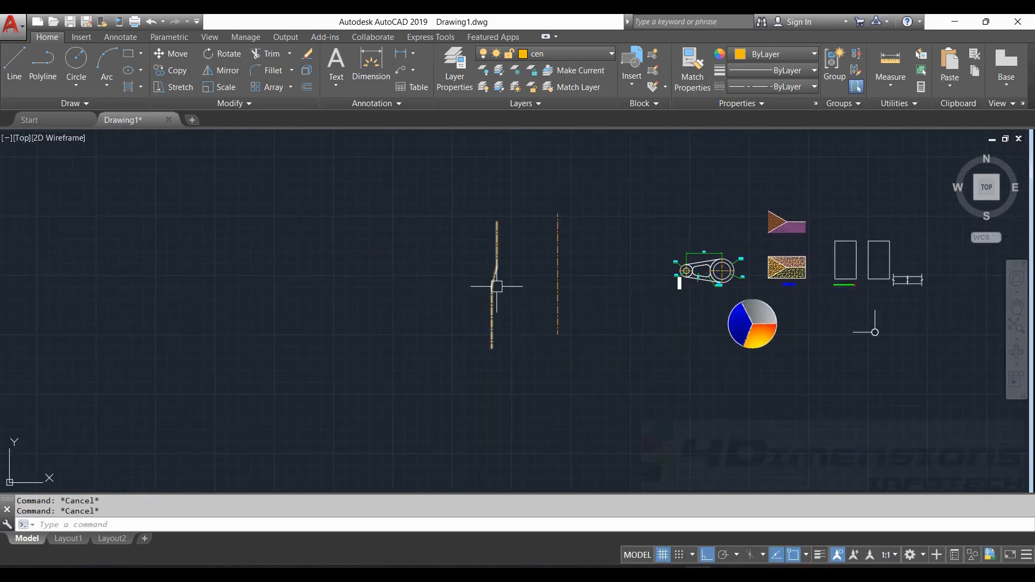
middle_drag(487, 256, 517, 305)
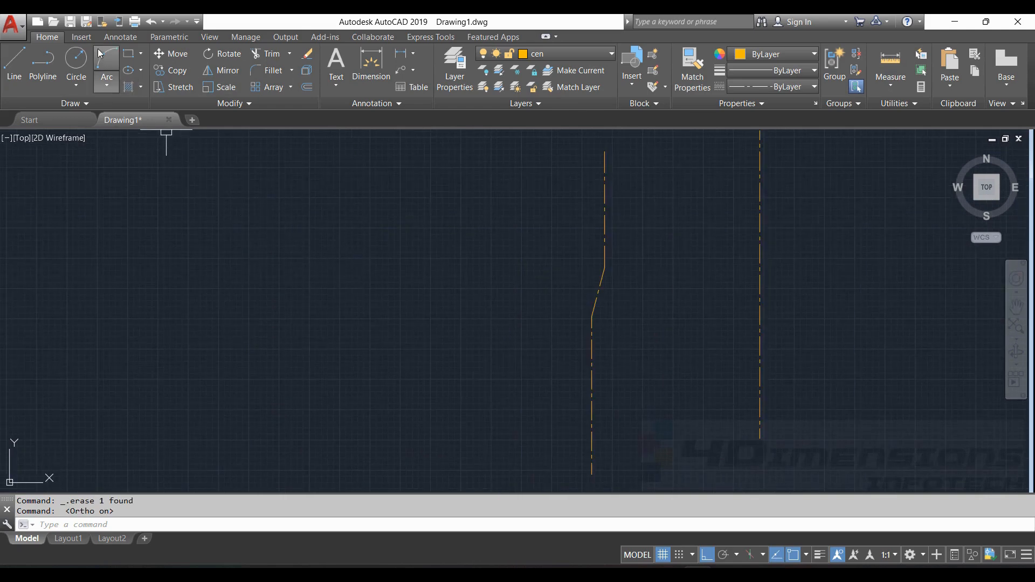
- With Ortho off, draw a 3-point arc left of the jogged centre line
click(706, 555)
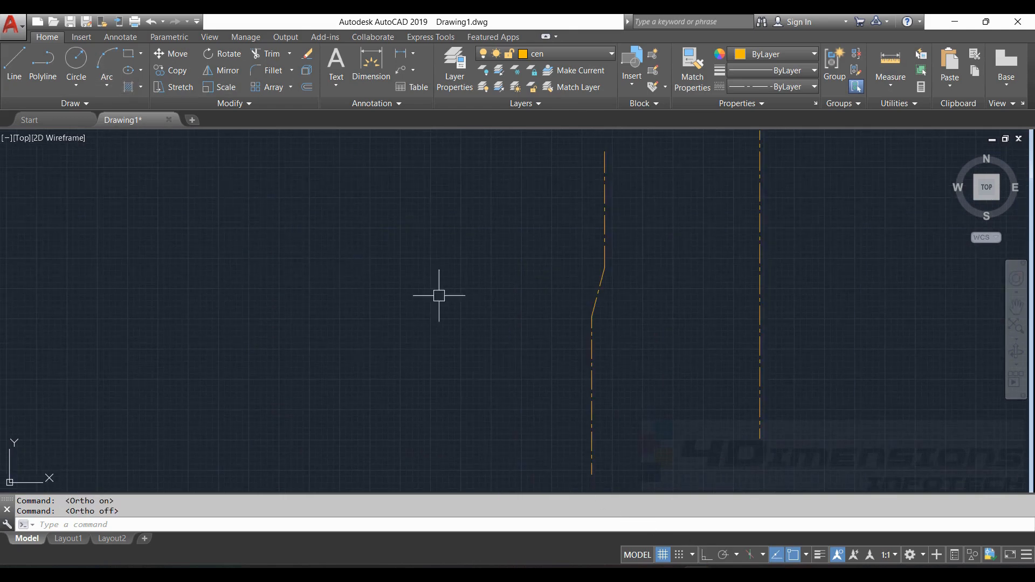
click(107, 63)
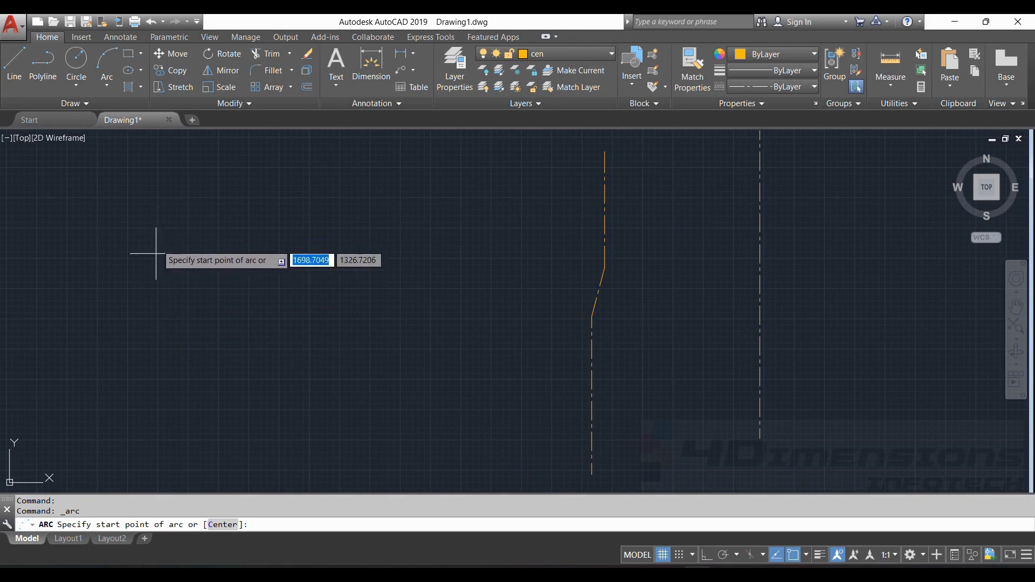
click(167, 295)
click(254, 233)
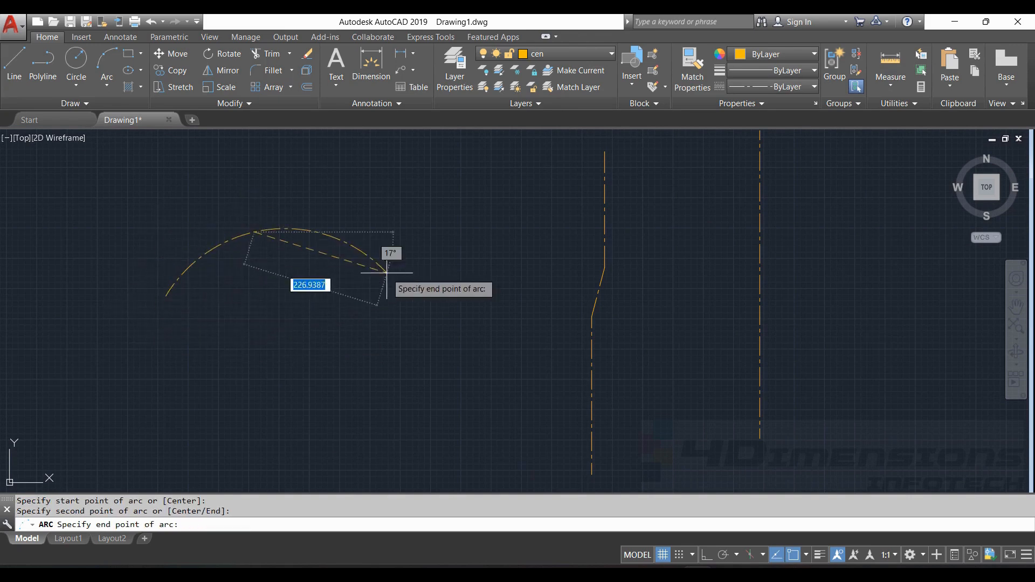
click(409, 270)
key(Escape)
key(Escape)
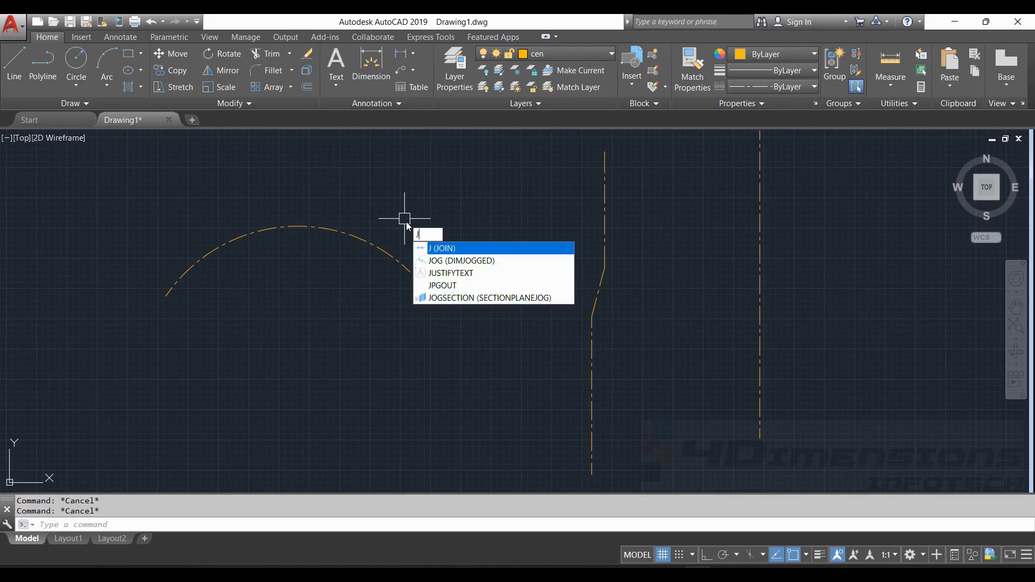
- Run JOIN on the arc with the cLose option to turn it into a full circle
key(Return)
click(377, 247)
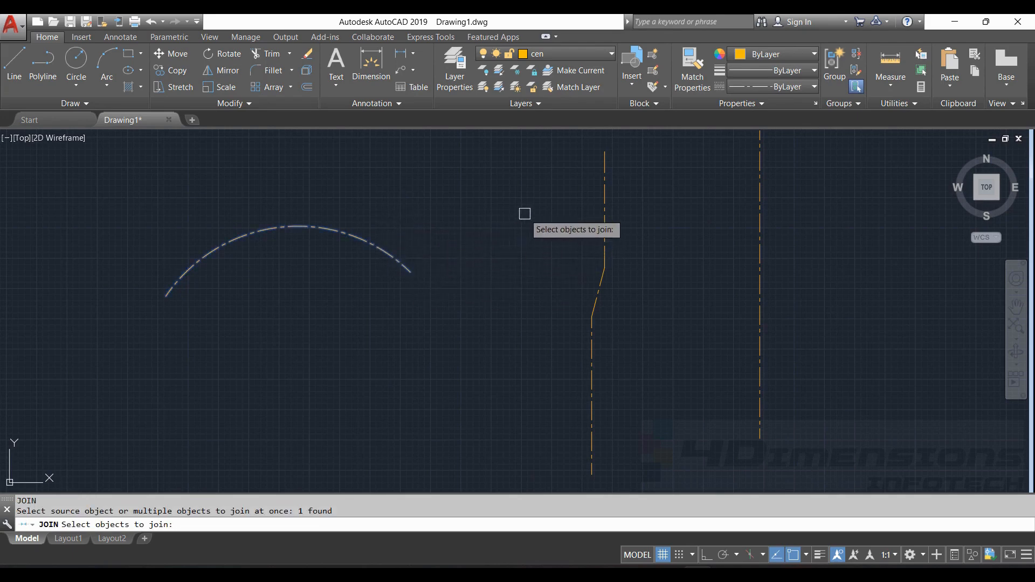
key(Return)
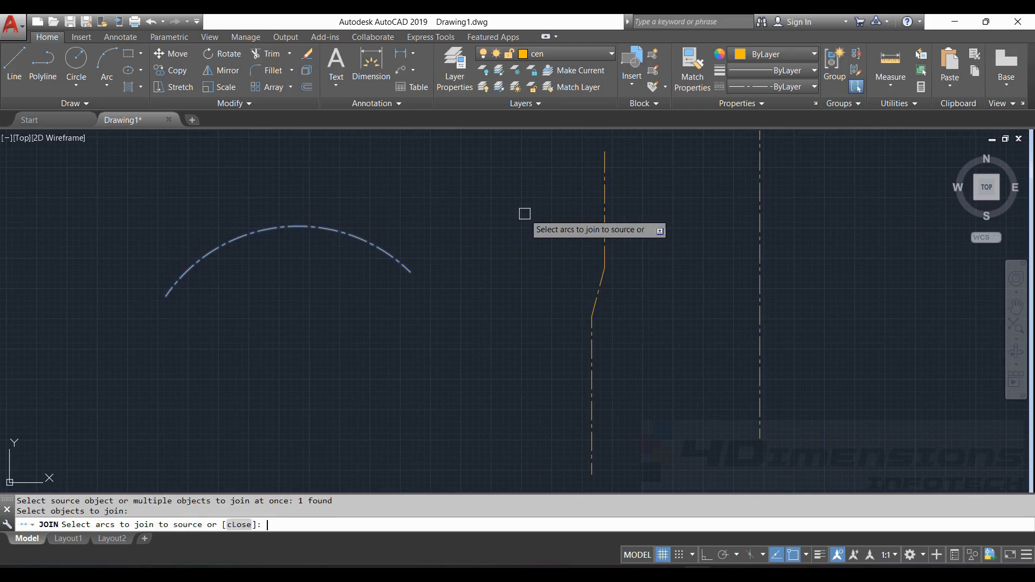
click(240, 527)
scroll(397, 362, down, 5)
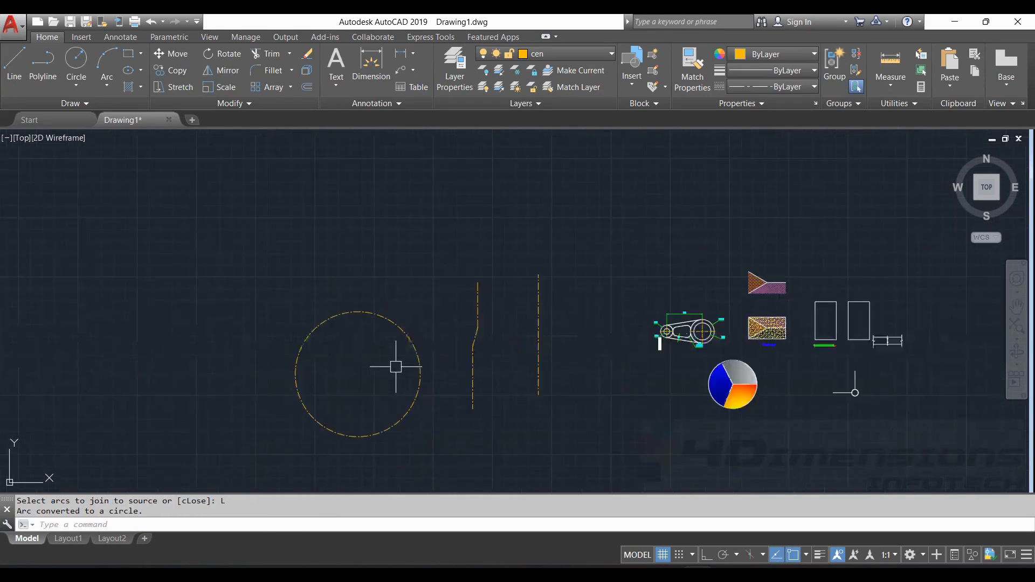
scroll(423, 289, up, 3)
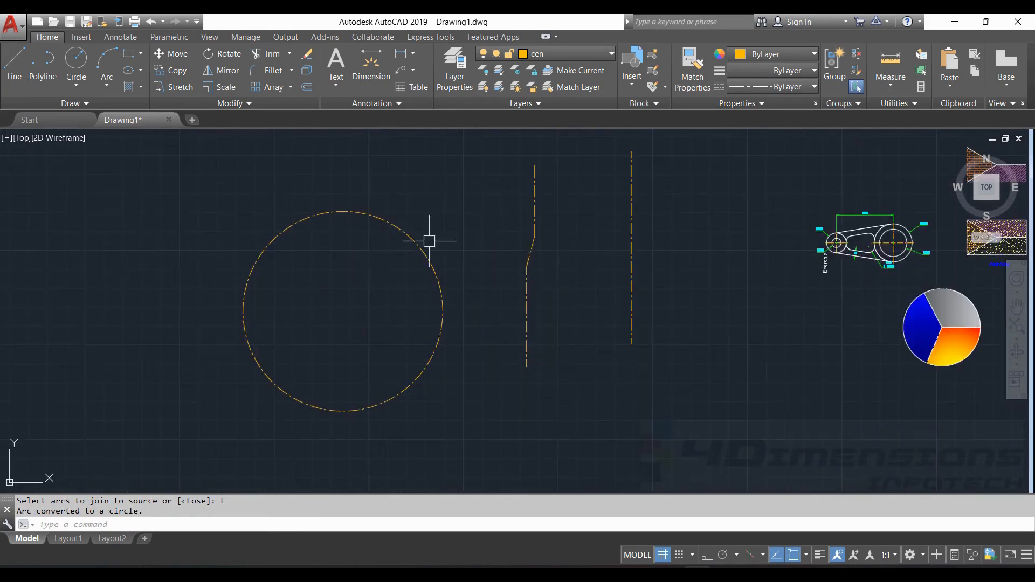
mouse_move(427, 276)
middle_down()
mouse_move(411, 261)
mouse_move(277, 270)
middle_up()
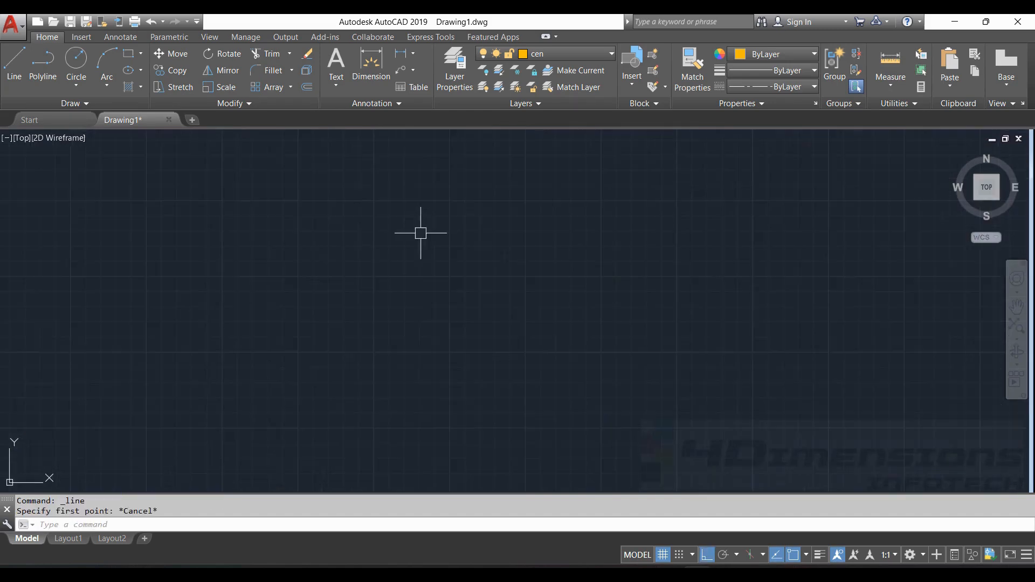
key(Escape)
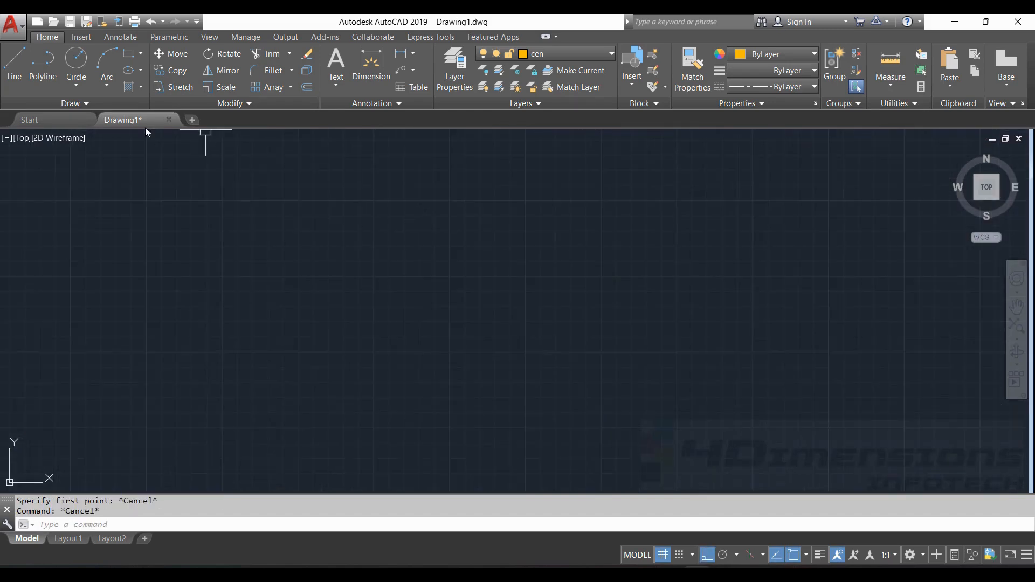
- Draw a stepped centre line of five segments: down, right, up, right, down
click(23, 59)
click(521, 200)
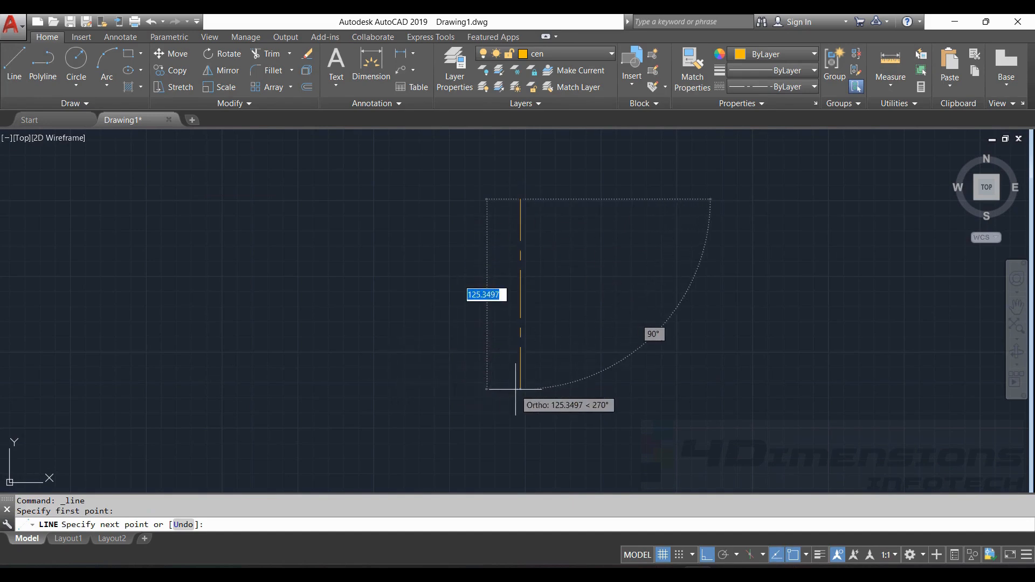
click(521, 373)
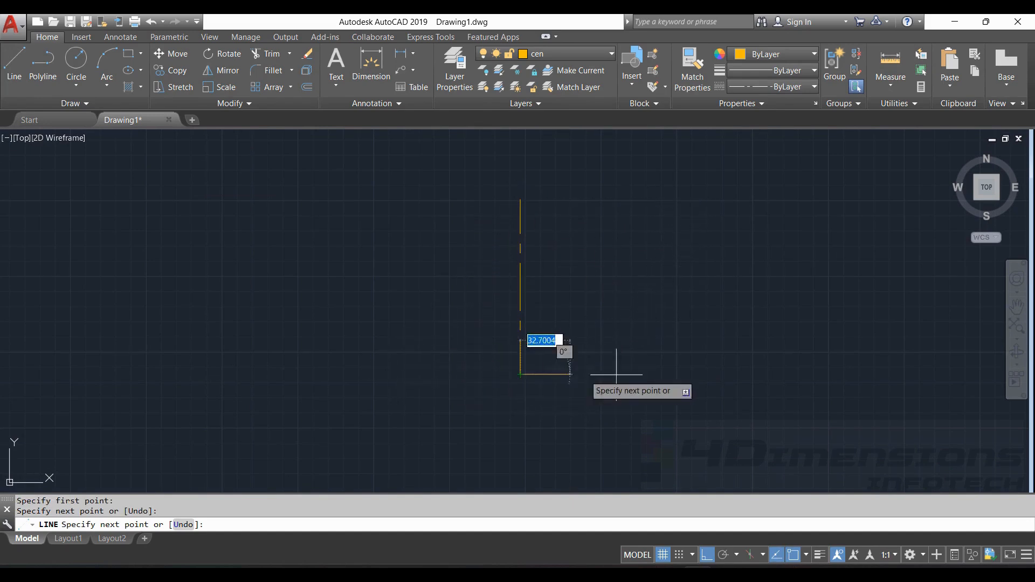
click(706, 373)
click(705, 265)
click(815, 265)
click(816, 419)
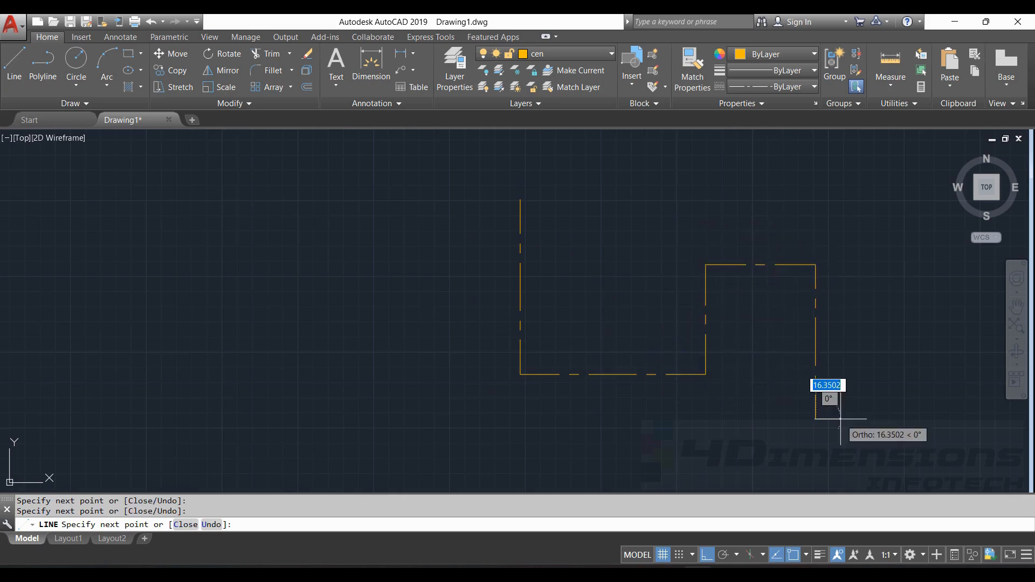
key(Escape)
click(818, 342)
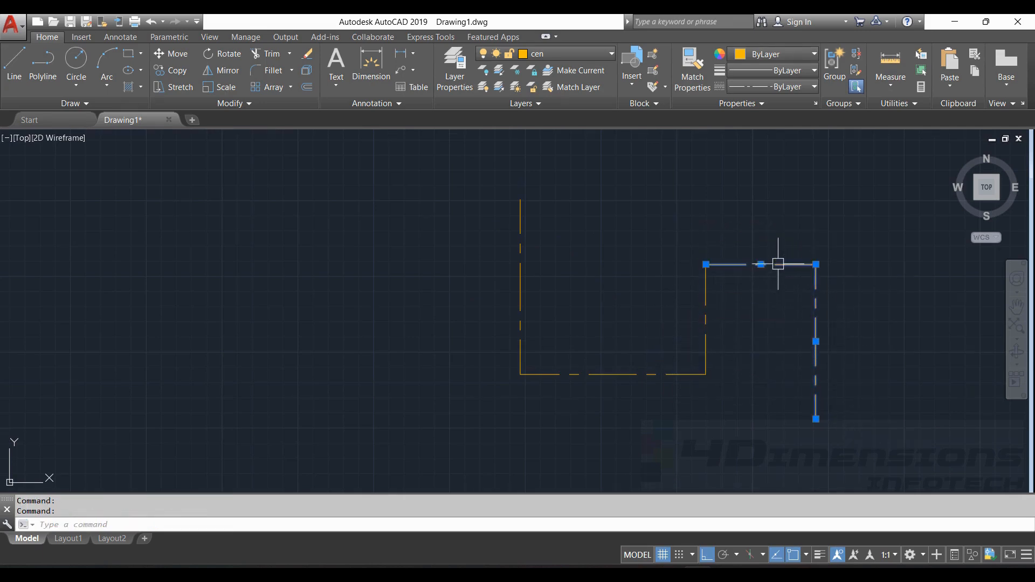
key(Escape)
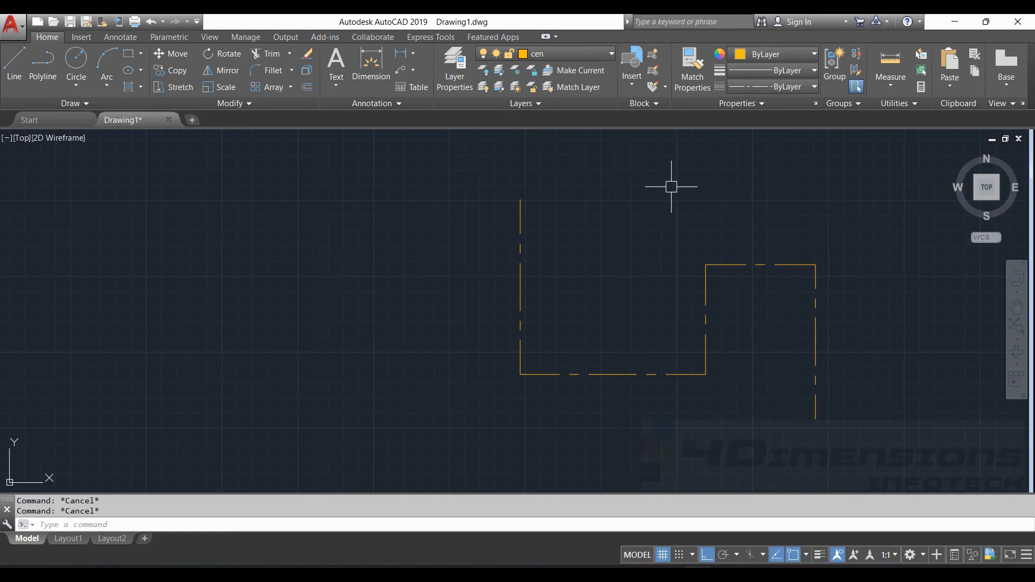
- Crossing-select the five stepped segments with JOIN and merge them into one polyline
text(j)
key(Return)
drag(615, 153, 410, 286)
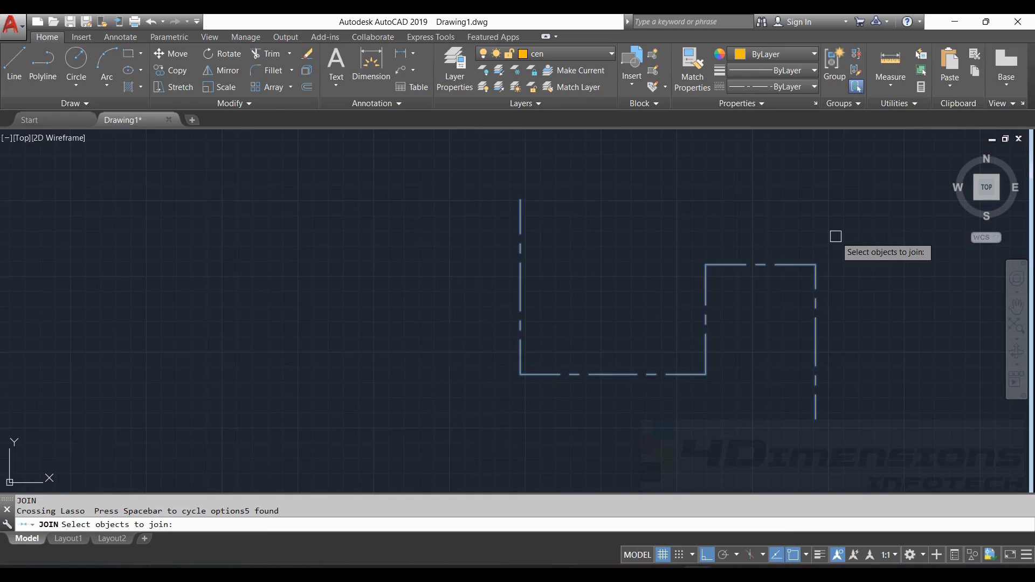
key(Return)
click(772, 262)
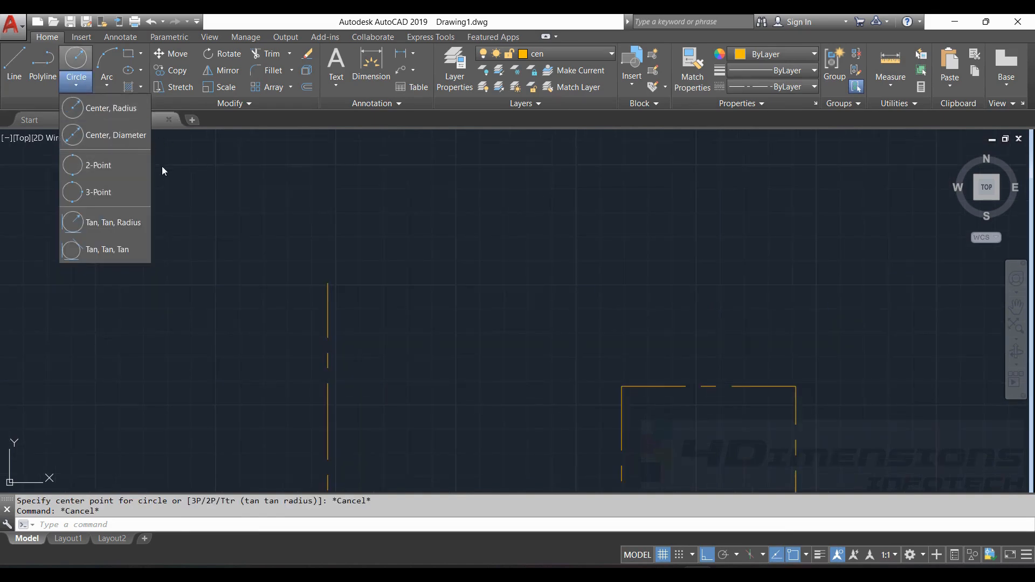
- Draw a 2-point circle whose diameter starts at the stepped line's top
click(110, 166)
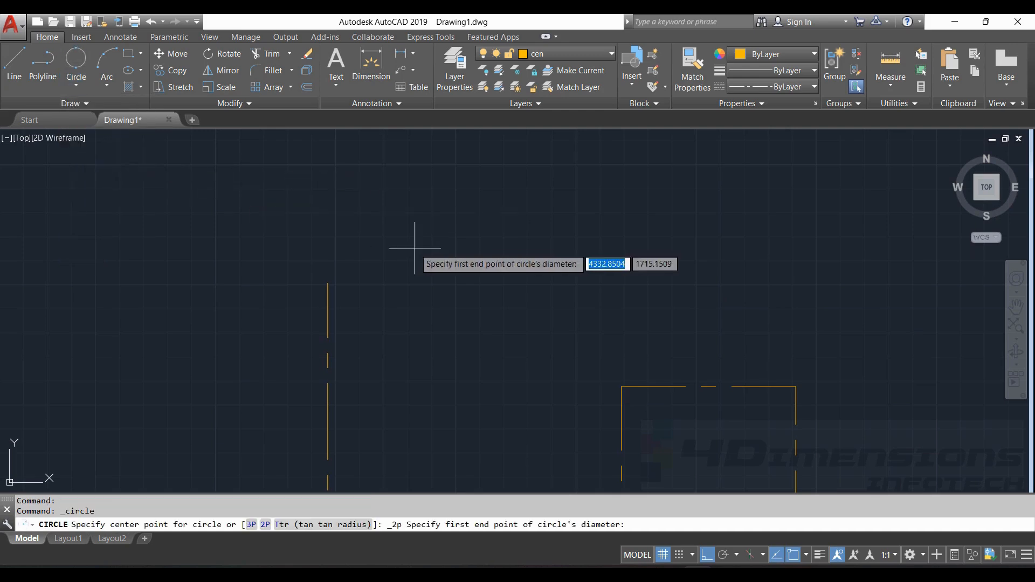
click(328, 283)
click(329, 135)
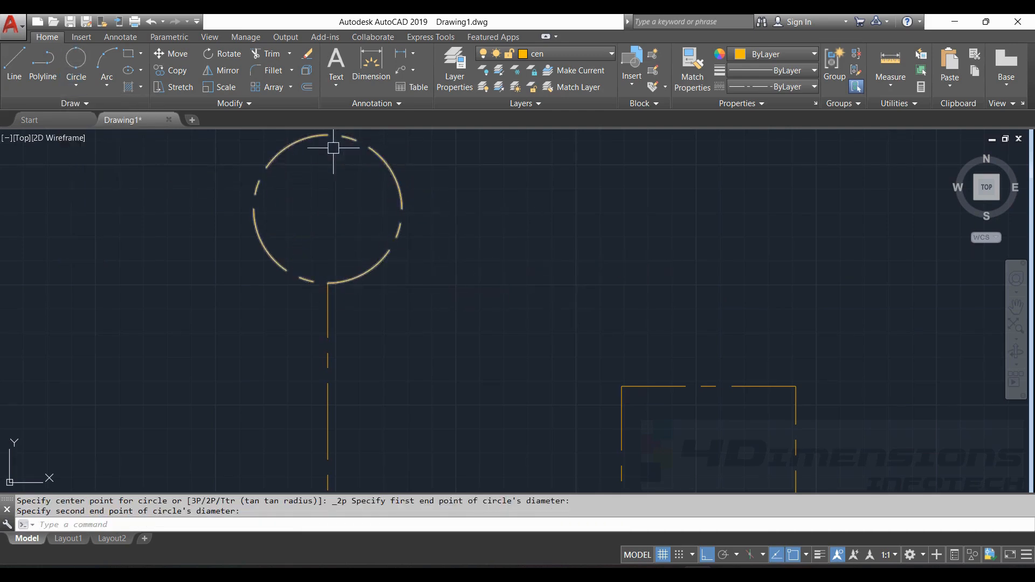
middle_drag(455, 258, 493, 293)
key(Escape)
key(Escape)
scroll(466, 247, down, 4)
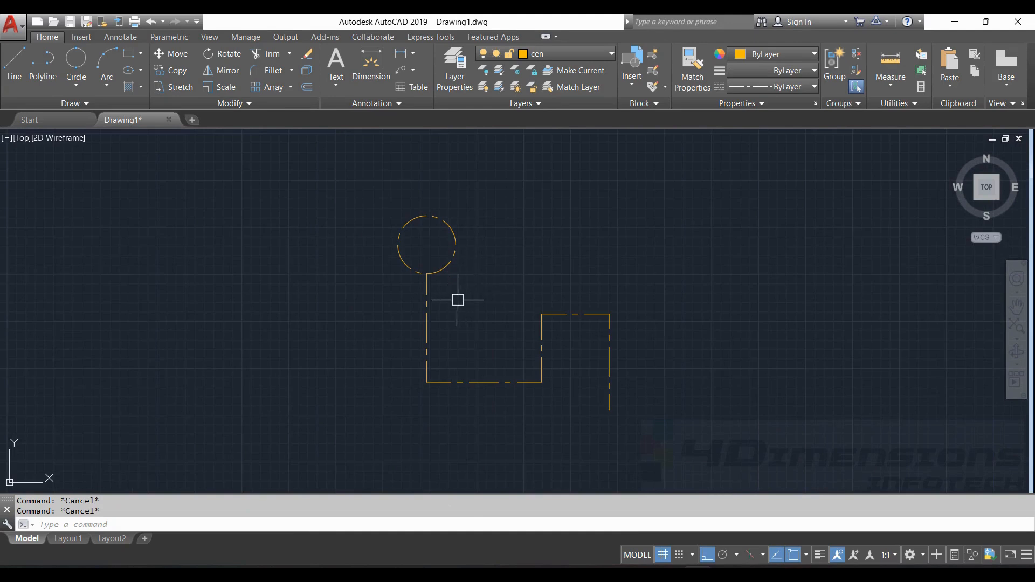
- Try joining the dashed circle to the stepped polyline; nothing joins (0 joined, 2 discarded)
click(425, 289)
click(446, 264)
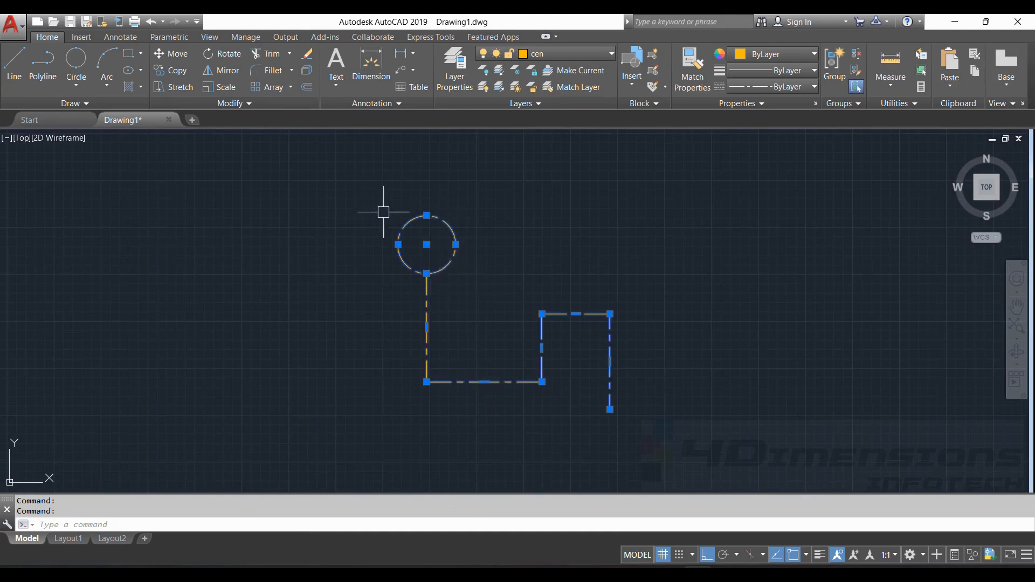
key(Escape)
scroll(457, 239, up, 2)
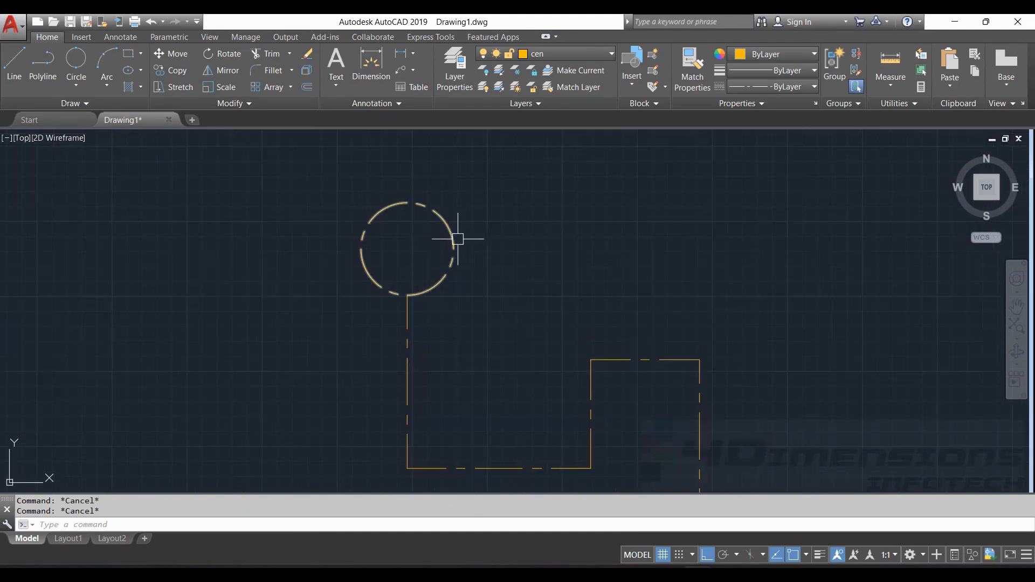
click(444, 276)
click(409, 325)
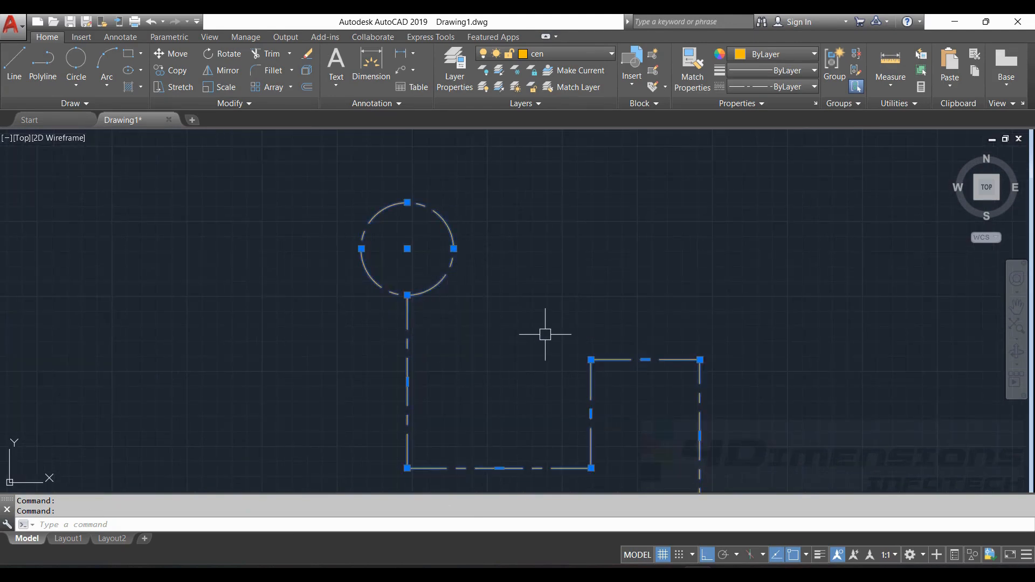
key(Return)
click(433, 283)
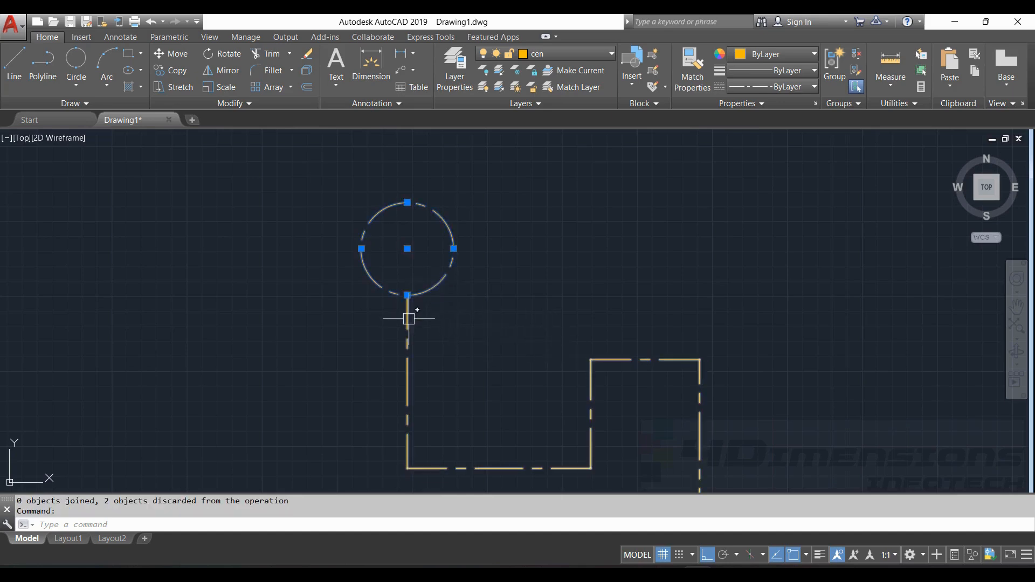
click(408, 308)
key(Escape)
key(Escape)
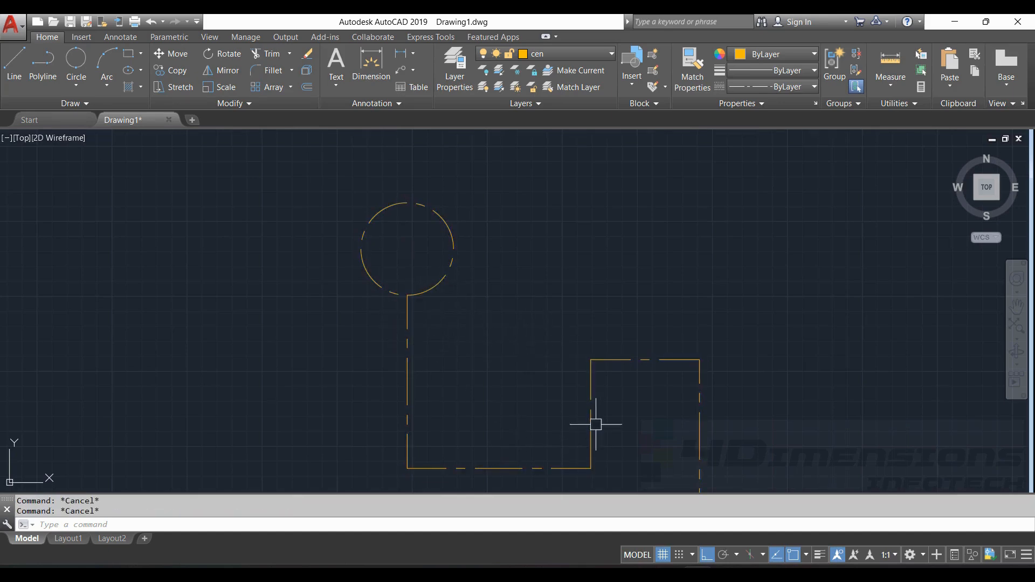
scroll(641, 282, down, 2)
scroll(555, 274, up, 2)
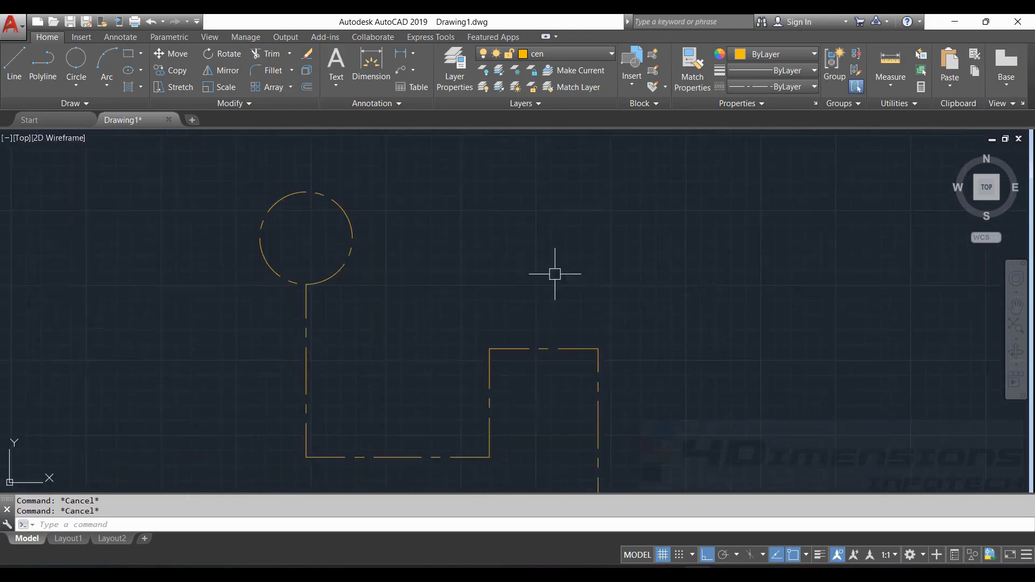
scroll(666, 322, down, 4)
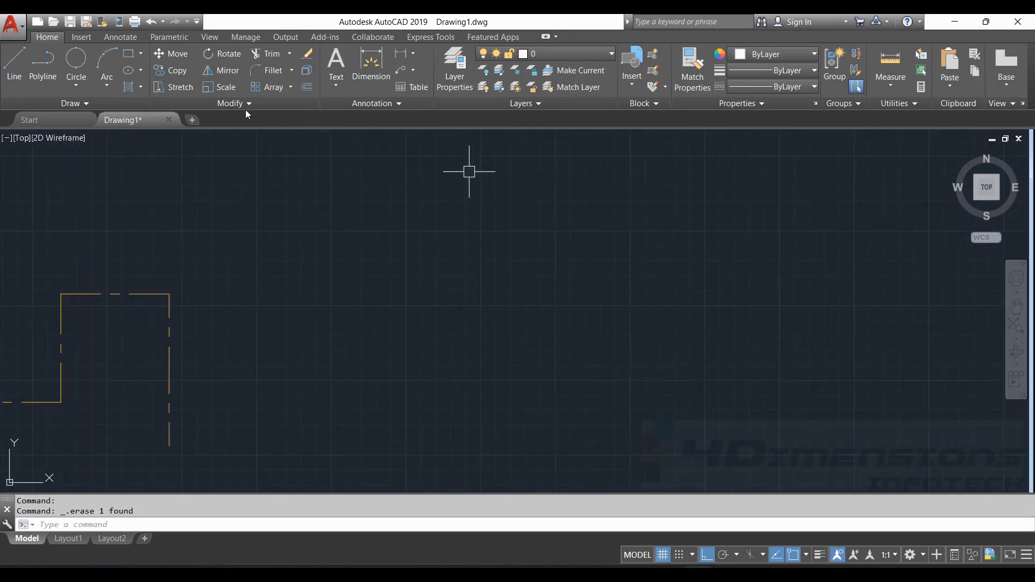
- Draw a long horizontal line in empty space, then cancel a trim that lacks a cutting edge
click(14, 63)
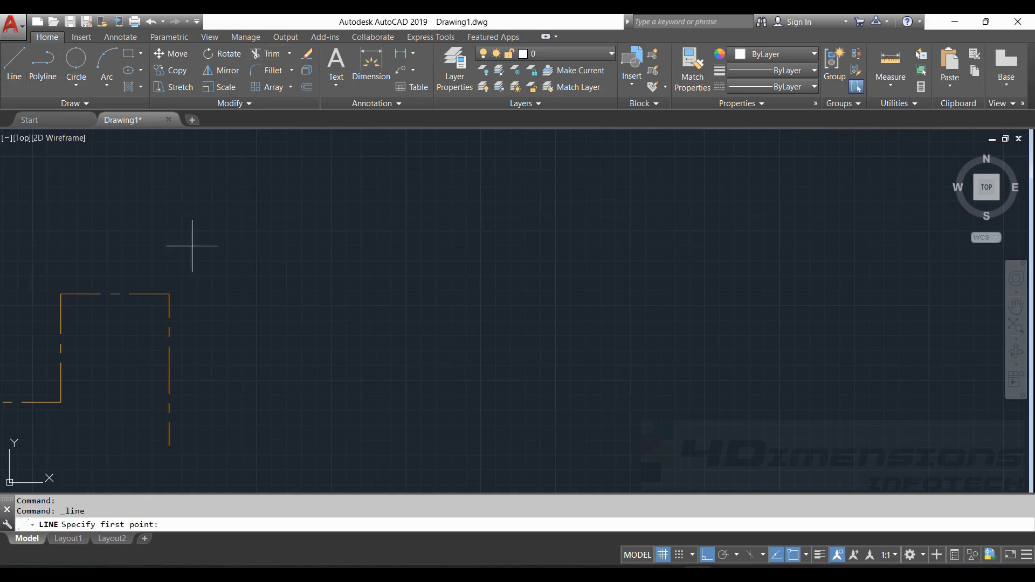
click(354, 220)
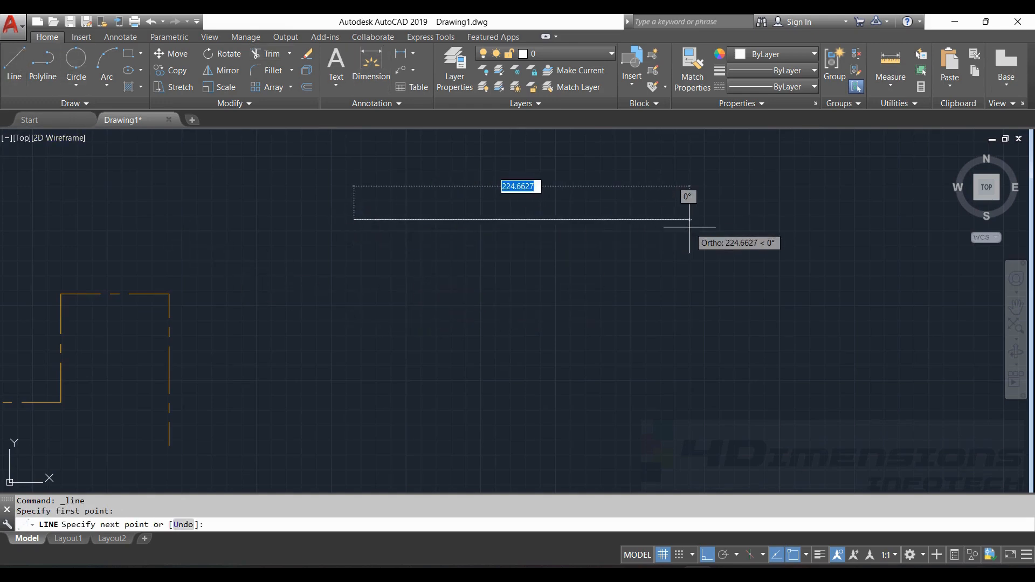
text(``)
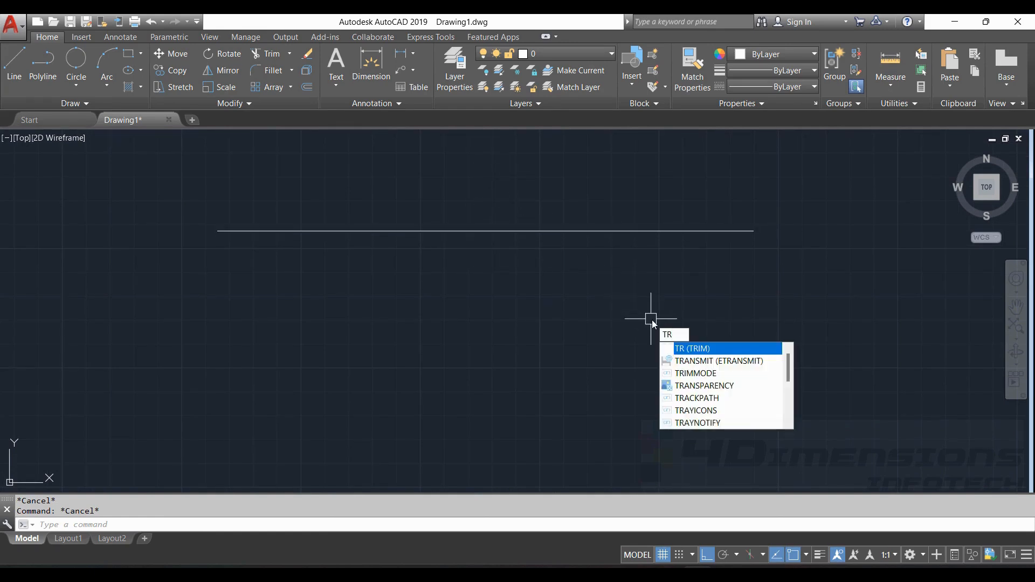
key(Return)
key(Return)
click(346, 228)
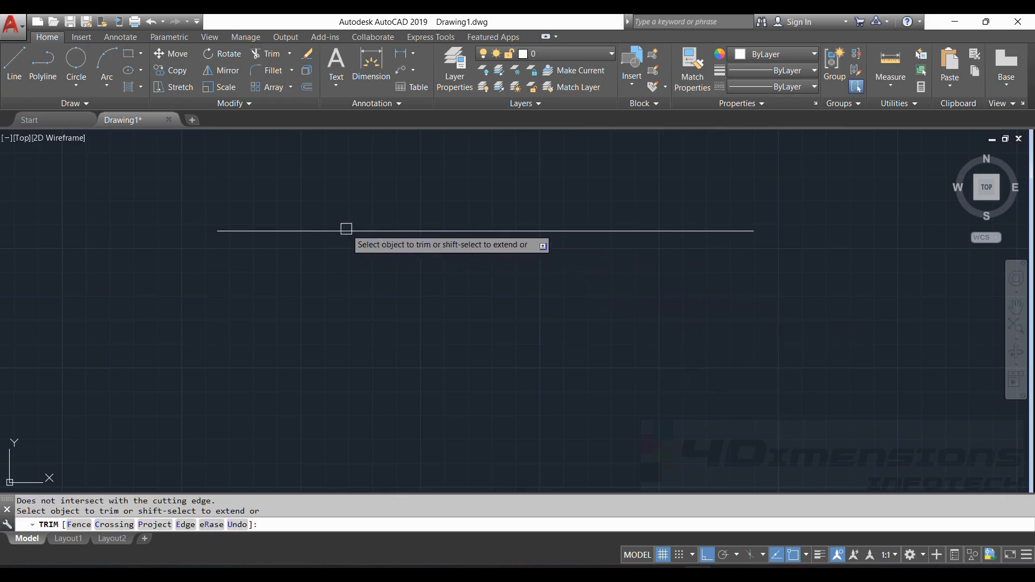
click(724, 228)
key(Escape)
key(Escape)
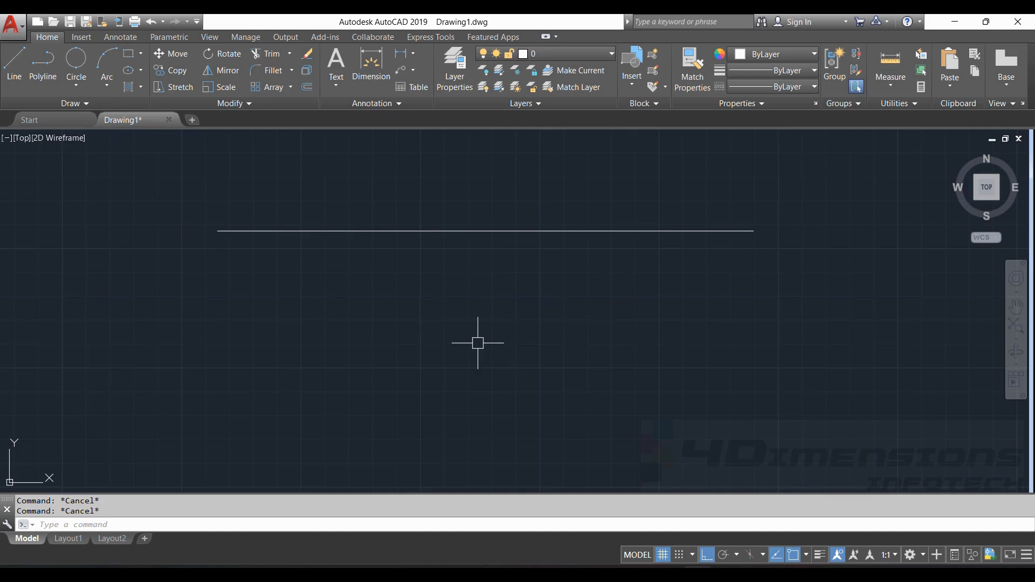
- BREAK the horizontal line with First point, from its left end to mid-line
text(BR)
key(Return)
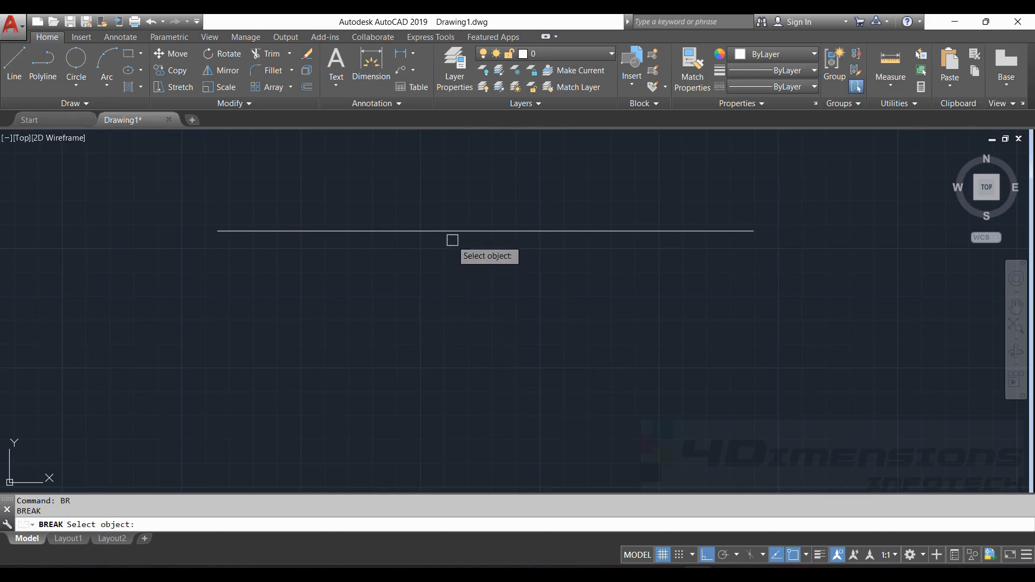
click(461, 231)
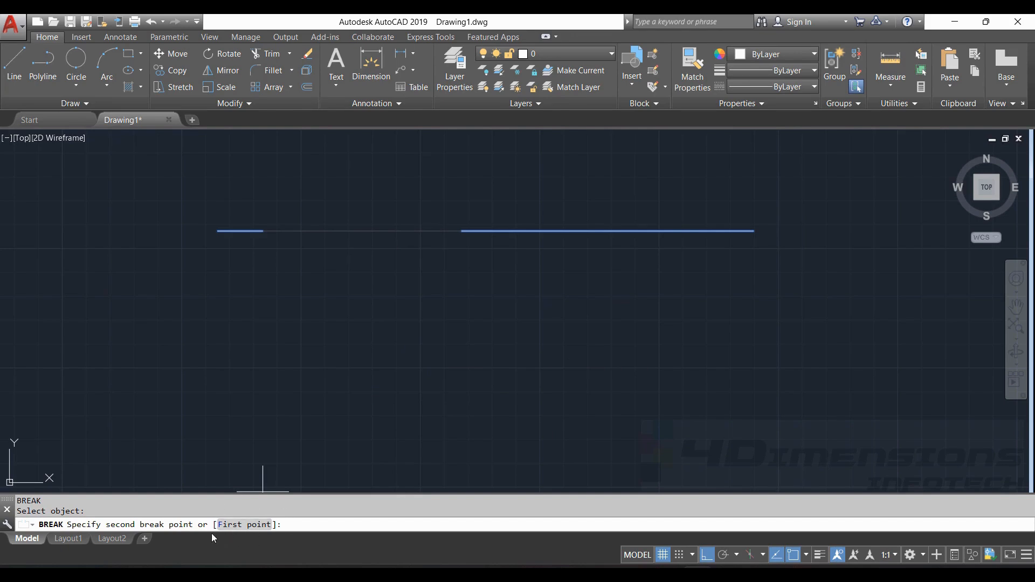
click(246, 525)
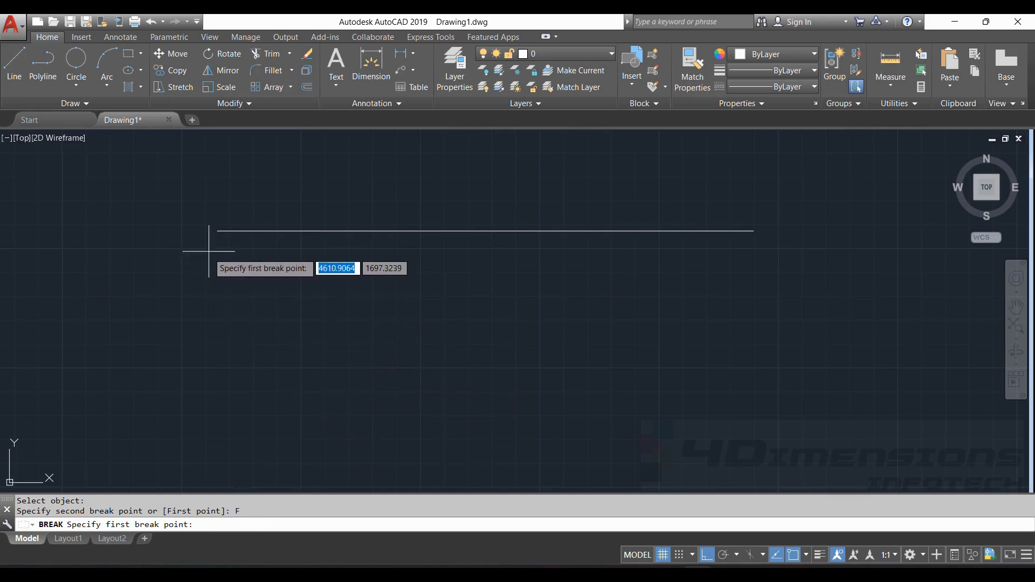
click(218, 232)
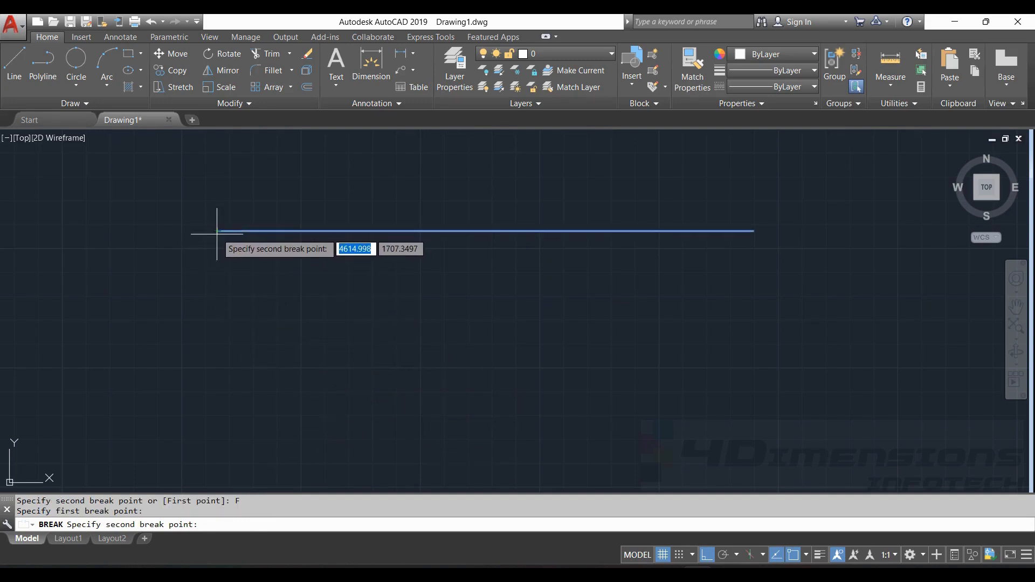
click(487, 230)
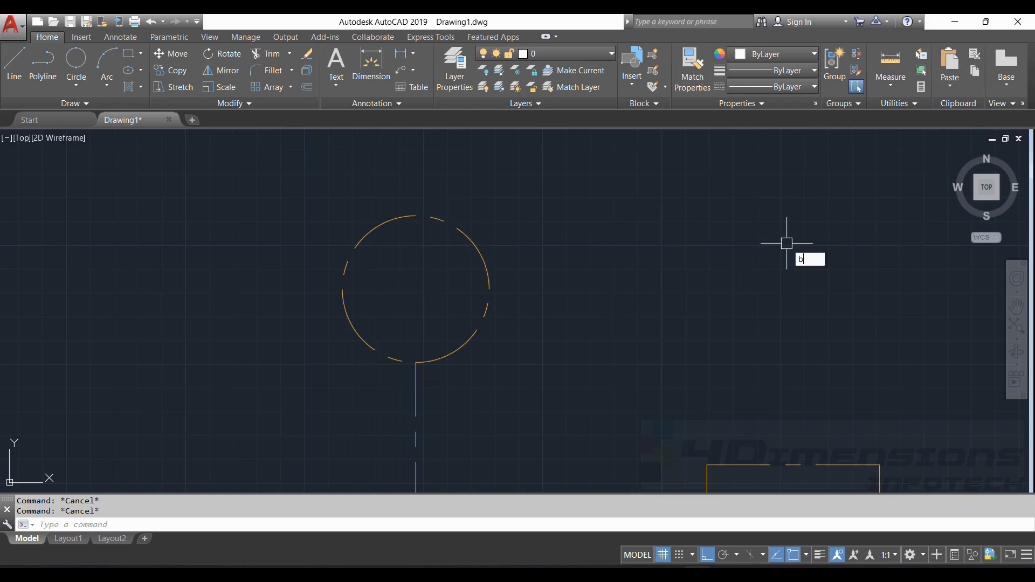
- BREAK the dashed circle from its top to bottom quadrant with First point, leaving the right-half arc
key(Return)
click(478, 243)
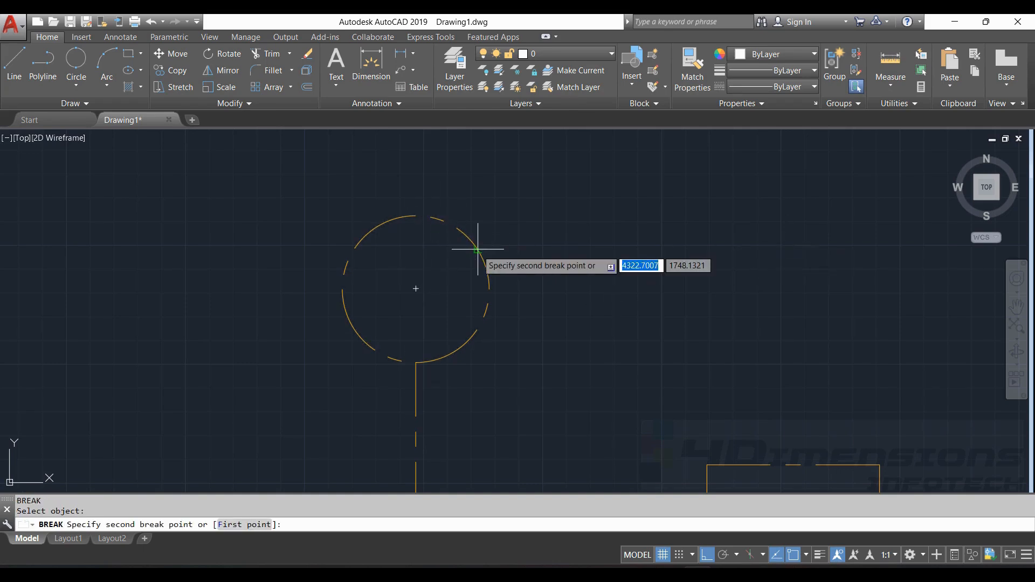
click(244, 524)
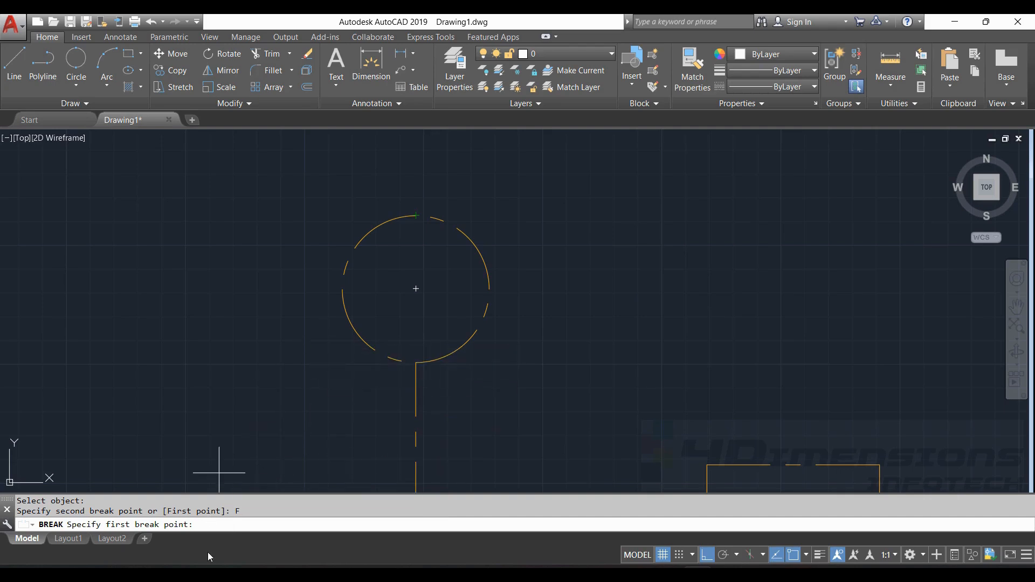
click(417, 217)
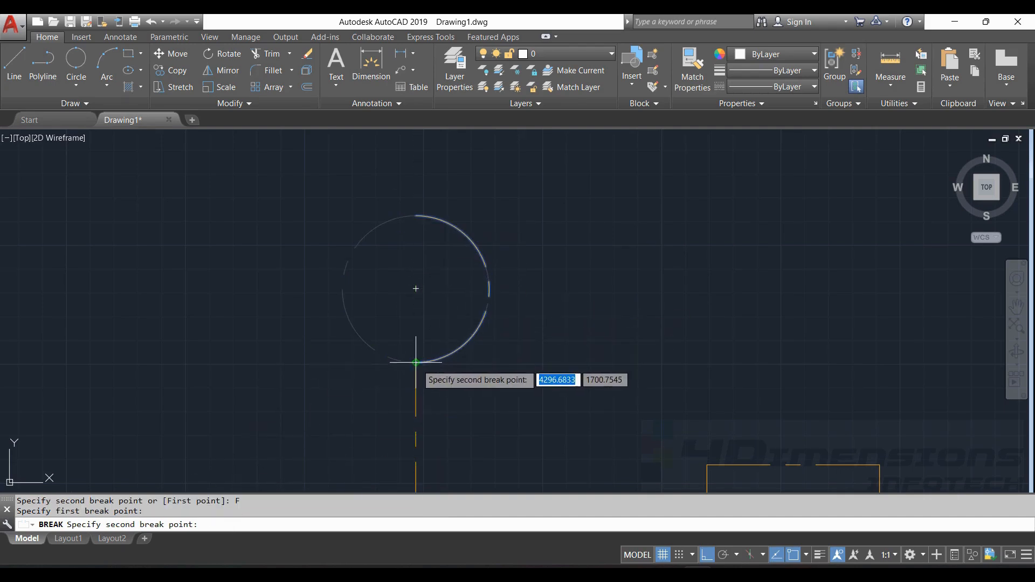
click(416, 363)
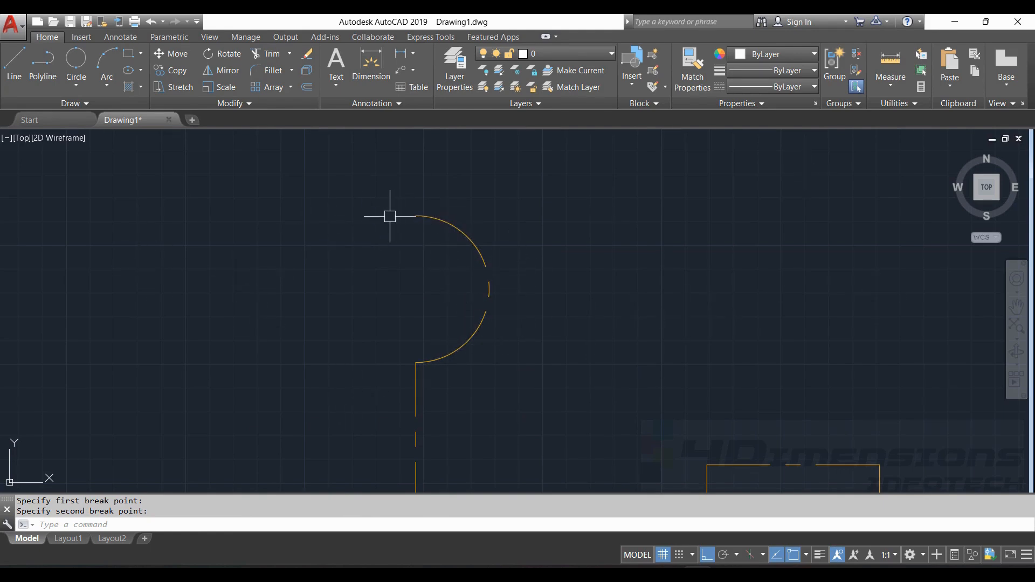
scroll(455, 258, down, 6)
- Cancel the leftover command and pan to the empty space beside the half-circle pin
mouse_move(499, 301)
middle_down()
mouse_move(512, 315)
mouse_move(407, 245)
middle_up()
scroll(580, 297, down, 5)
middle_drag(752, 281, 542, 273)
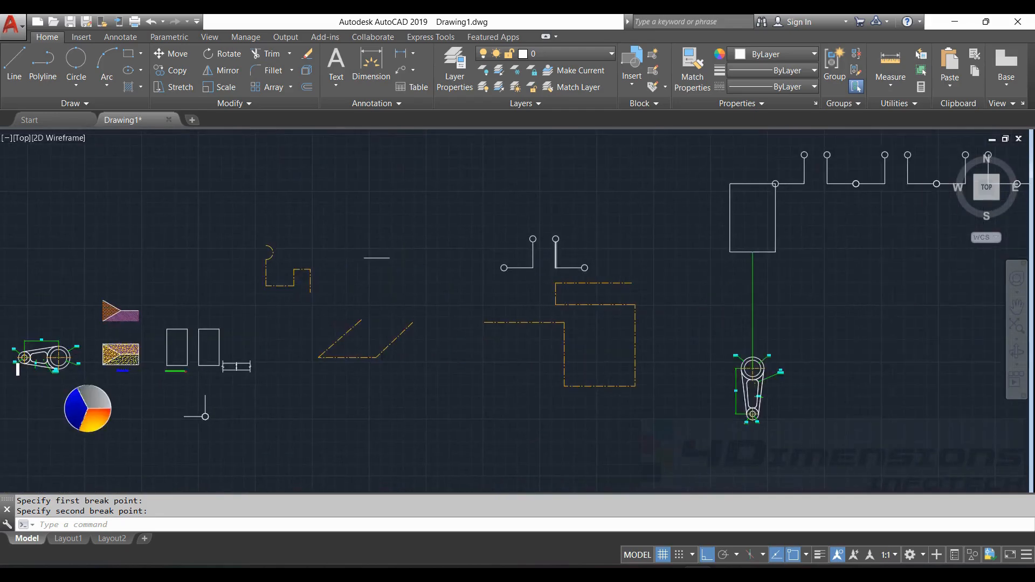
scroll(577, 242, up, 7)
key(Escape)
key(Escape)
scroll(568, 236, up, 5)
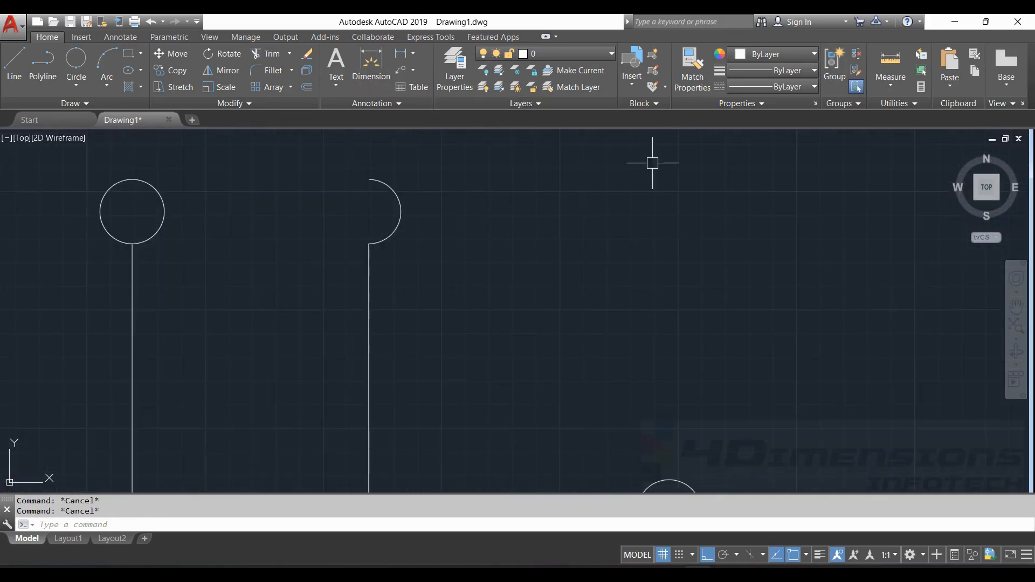
middle_drag(638, 222, 477, 200)
scroll(598, 233, down, 3)
middle_drag(681, 249, 520, 250)
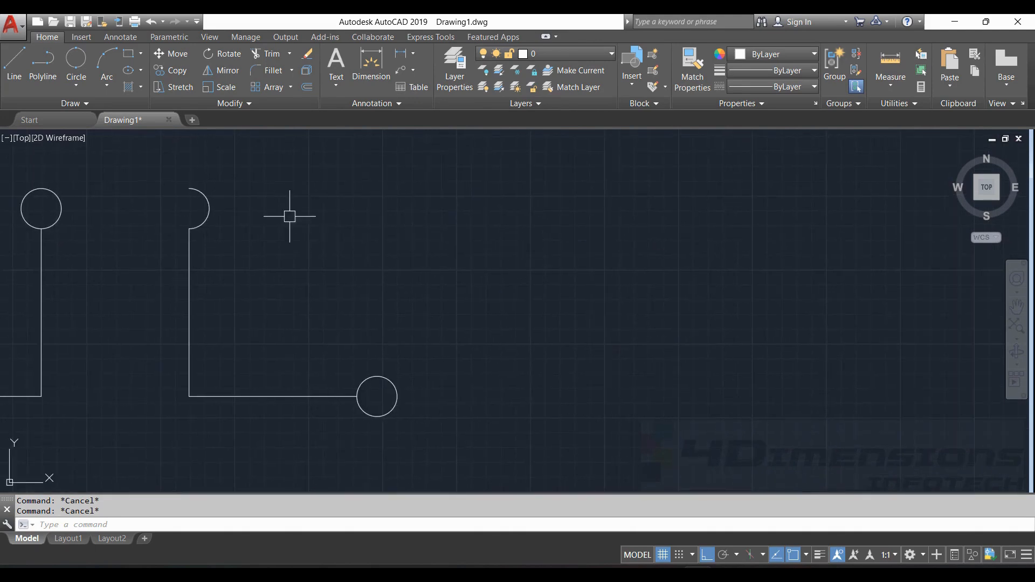
scroll(412, 234, up, 3)
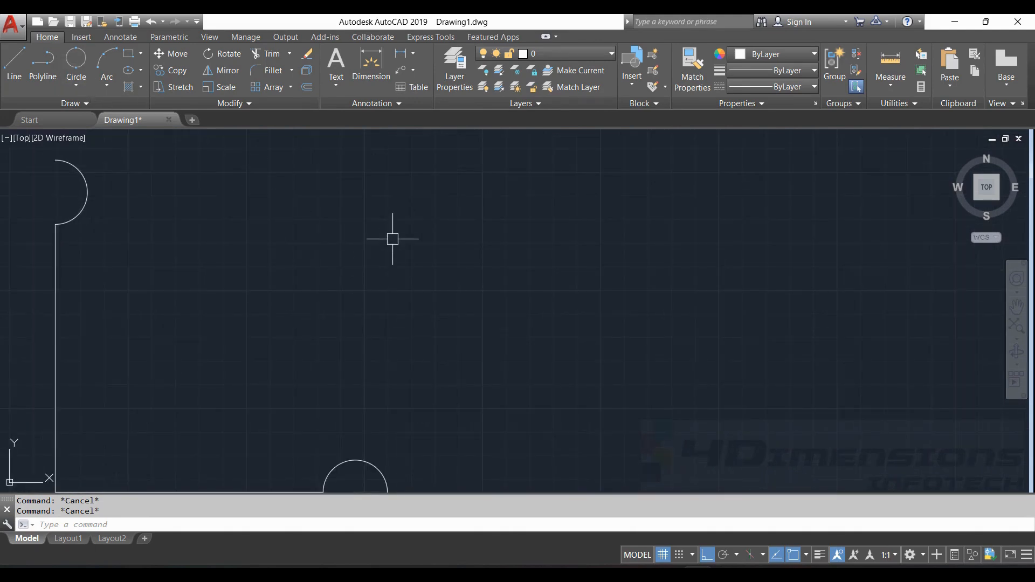
- Start a Spline Fit from the expanded Draw panel, ready to pick points in empty space
text(spl)
key(Return)
key(Escape)
key(Escape)
middle_drag(259, 208, 474, 209)
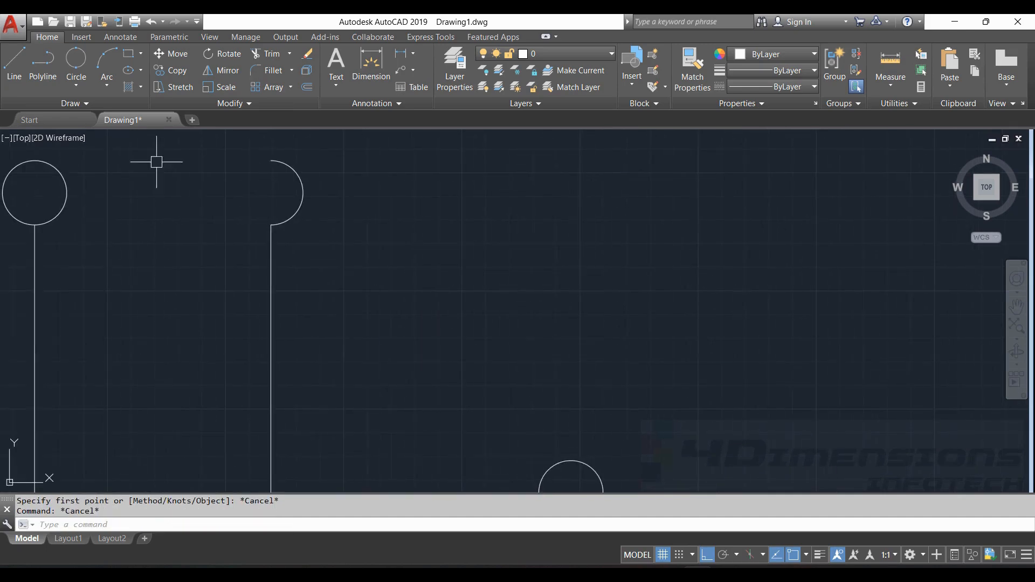
click(84, 104)
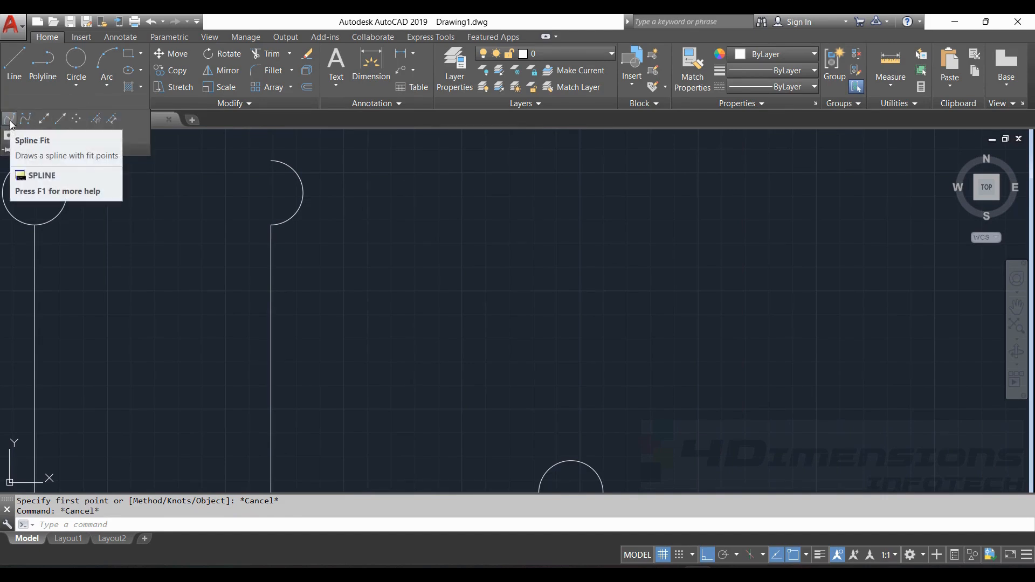
click(11, 123)
middle_drag(458, 246, 231, 240)
- Draw a three-point spline that bows leftward, with ortho turned off
middle_drag(503, 227, 419, 272)
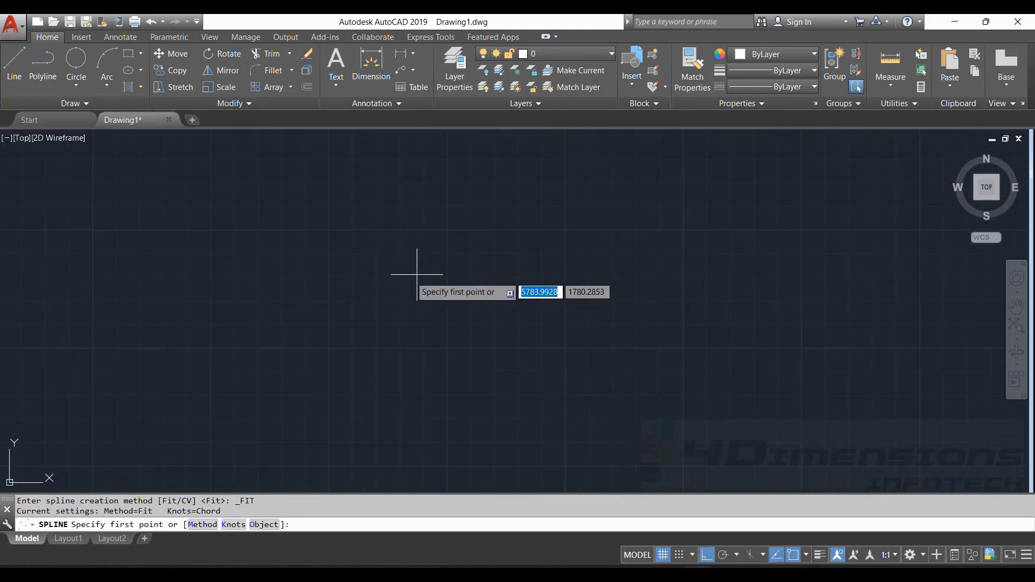
click(459, 171)
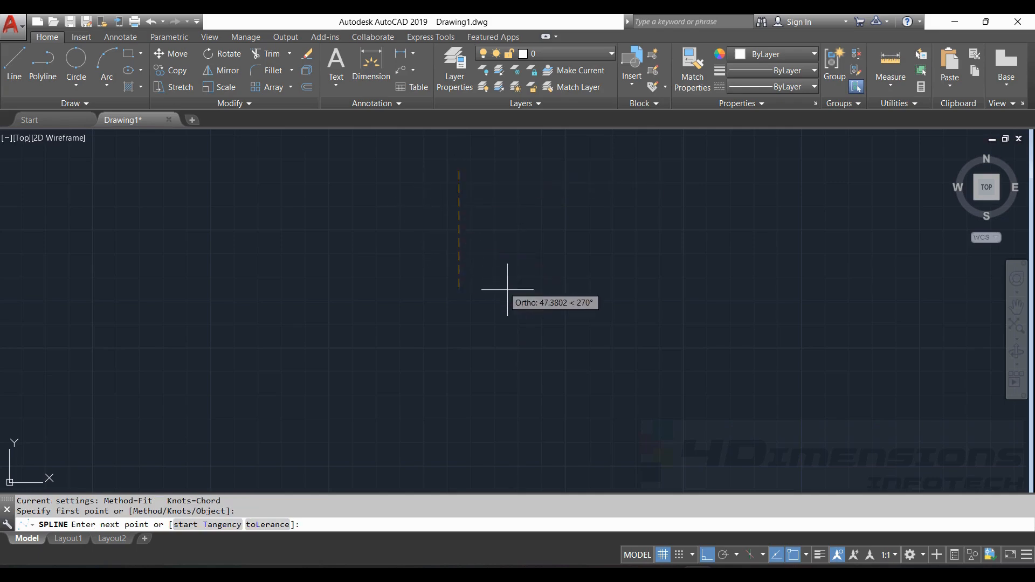
click(706, 555)
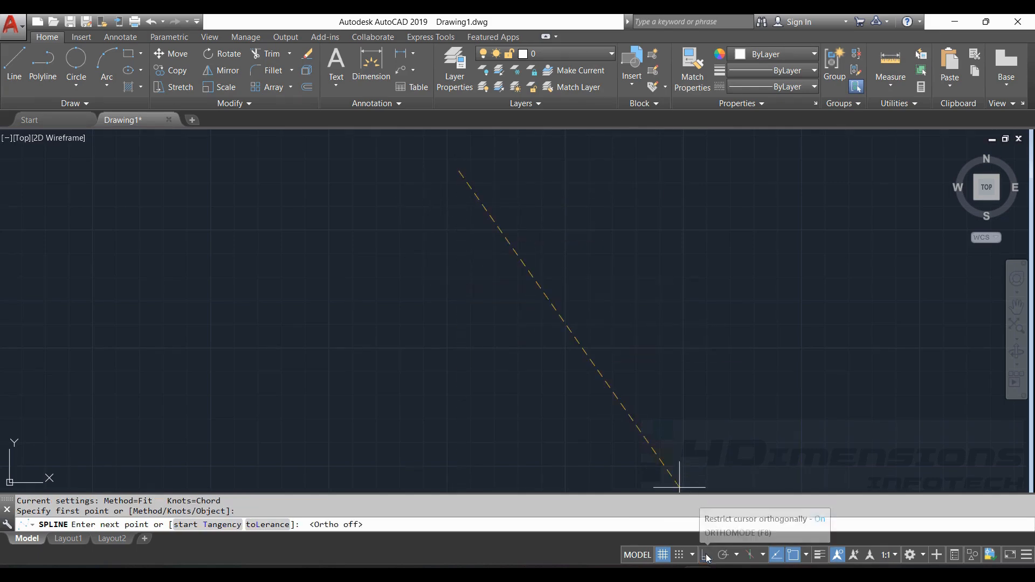
click(436, 193)
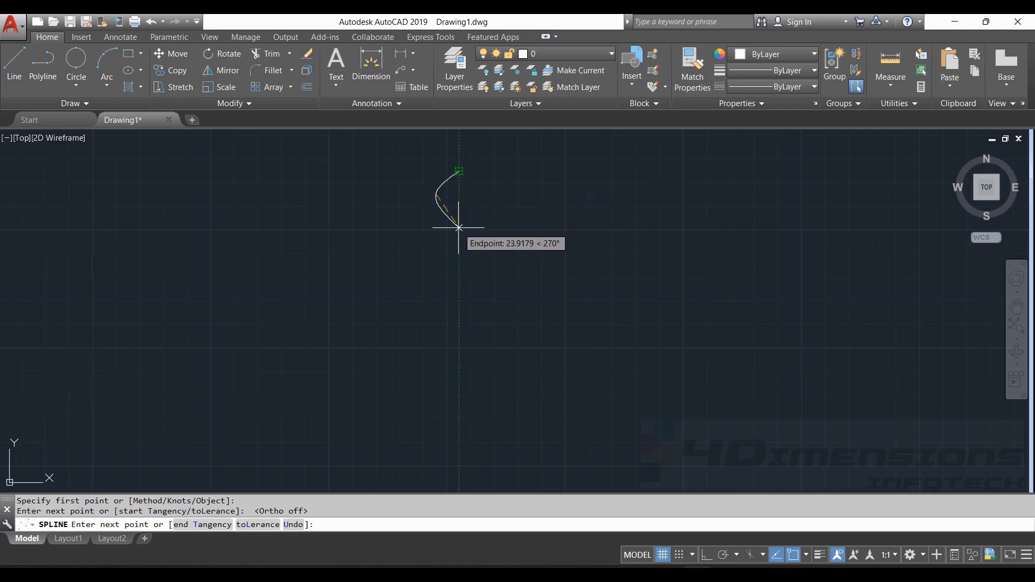
click(459, 226)
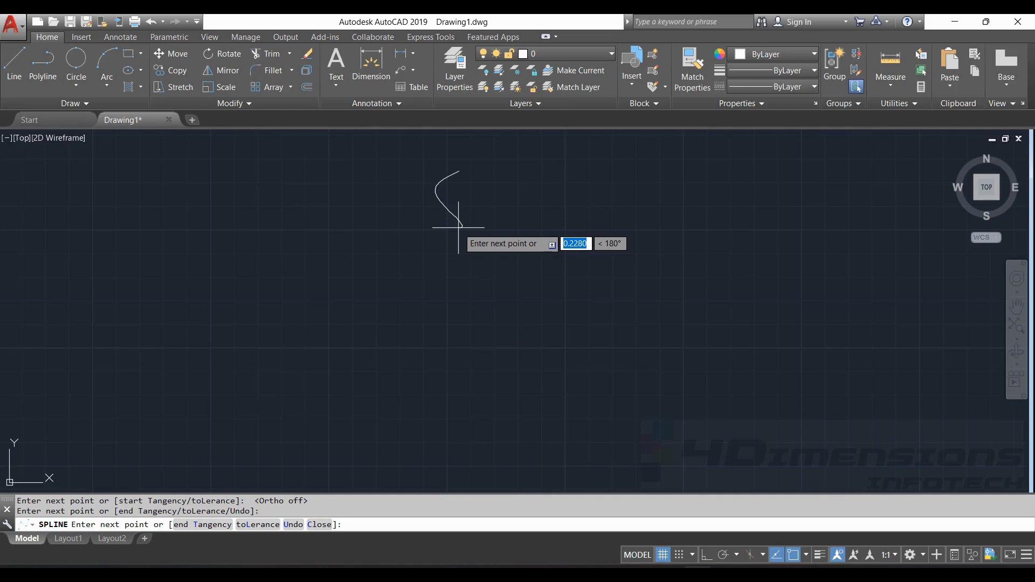
key(Return)
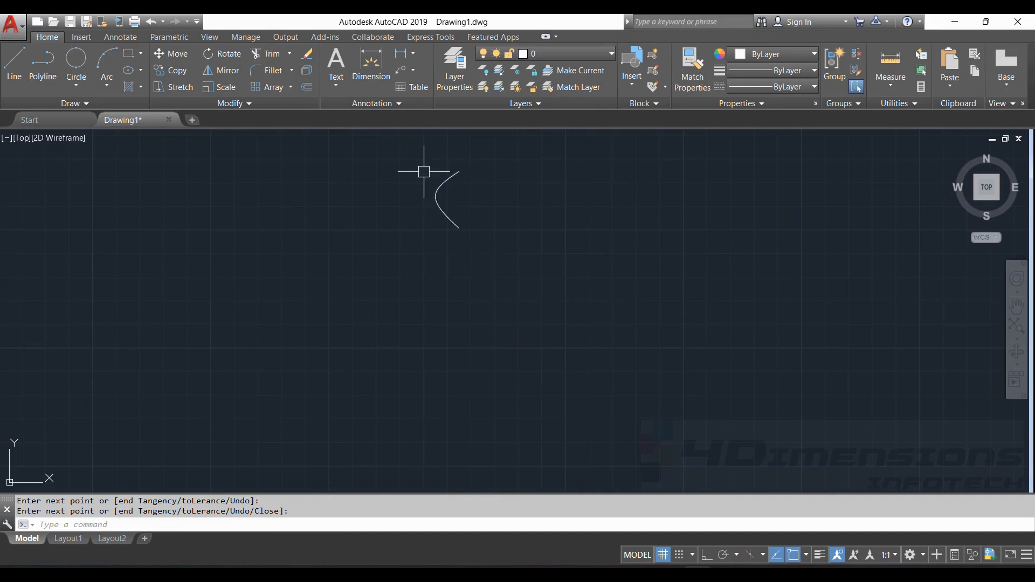
- Move the spline's middle fit point and drop its bottom end directly below the top end
scroll(459, 175, up, 4)
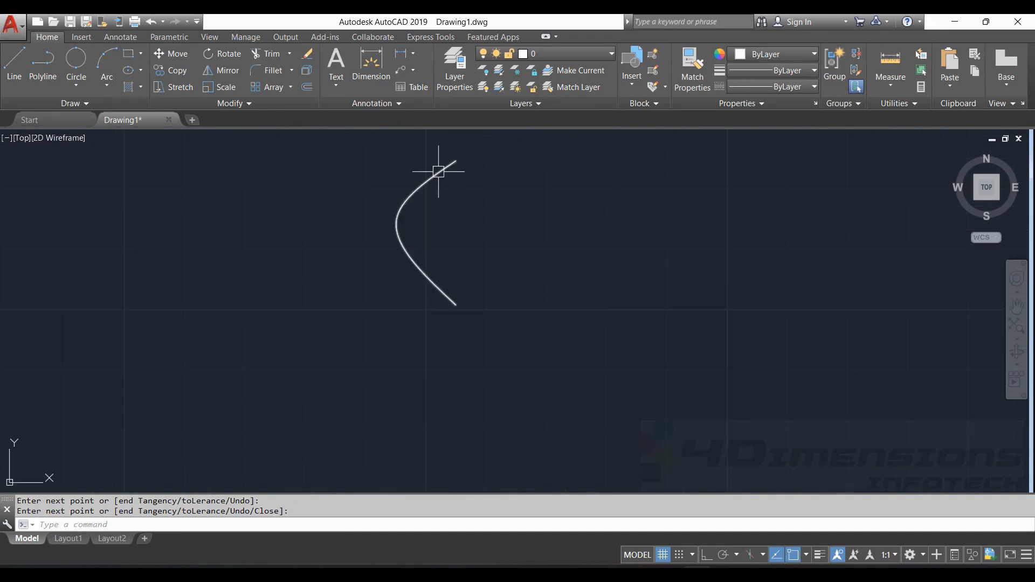
click(437, 173)
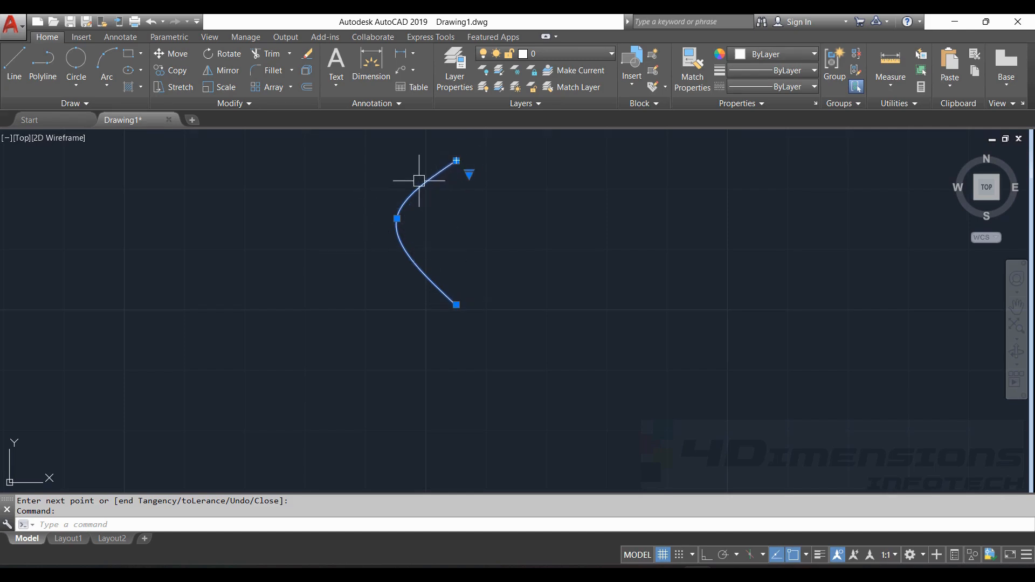
click(396, 219)
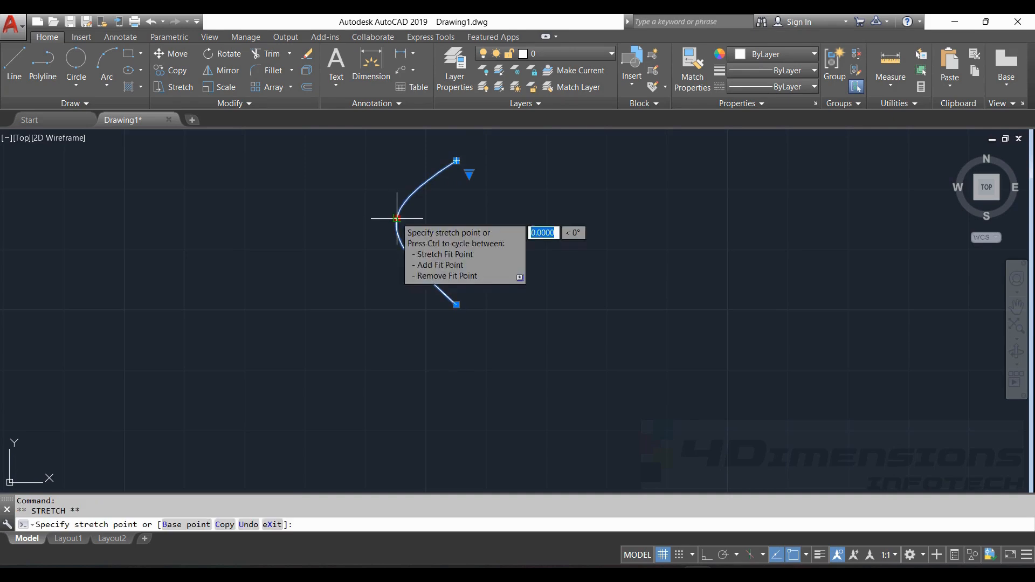
click(454, 305)
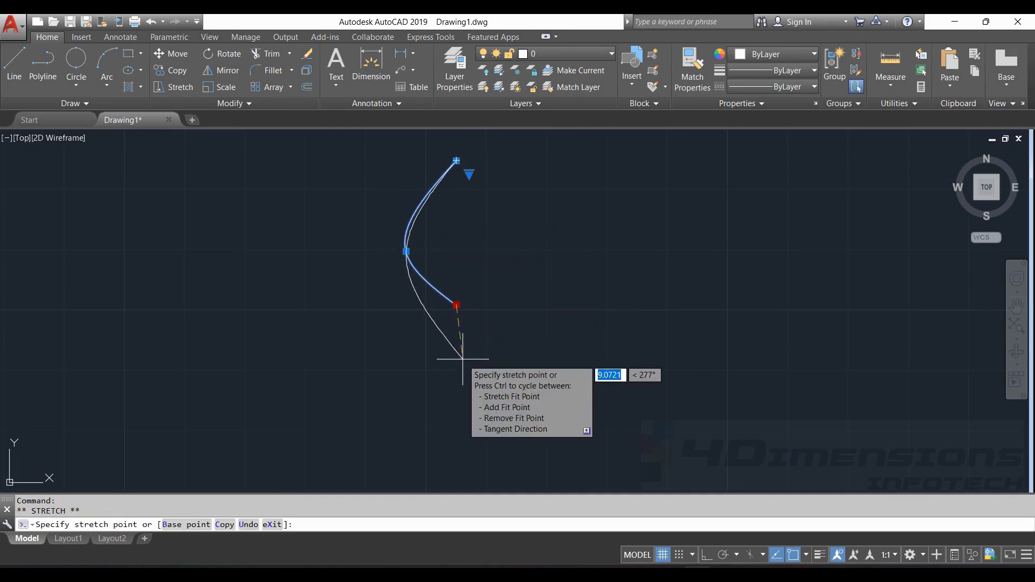
click(456, 357)
click(456, 358)
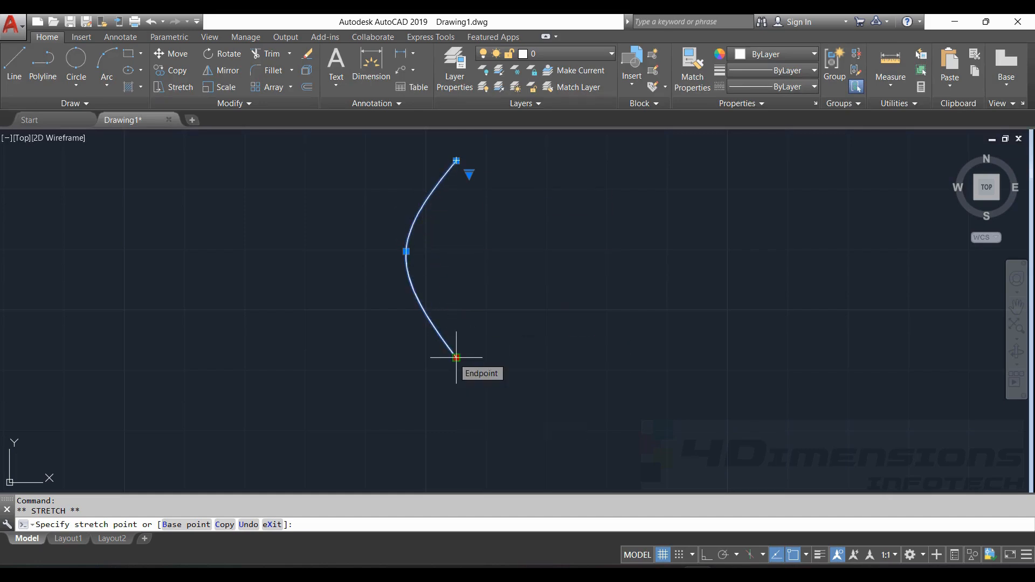
key(Escape)
key(Escape)
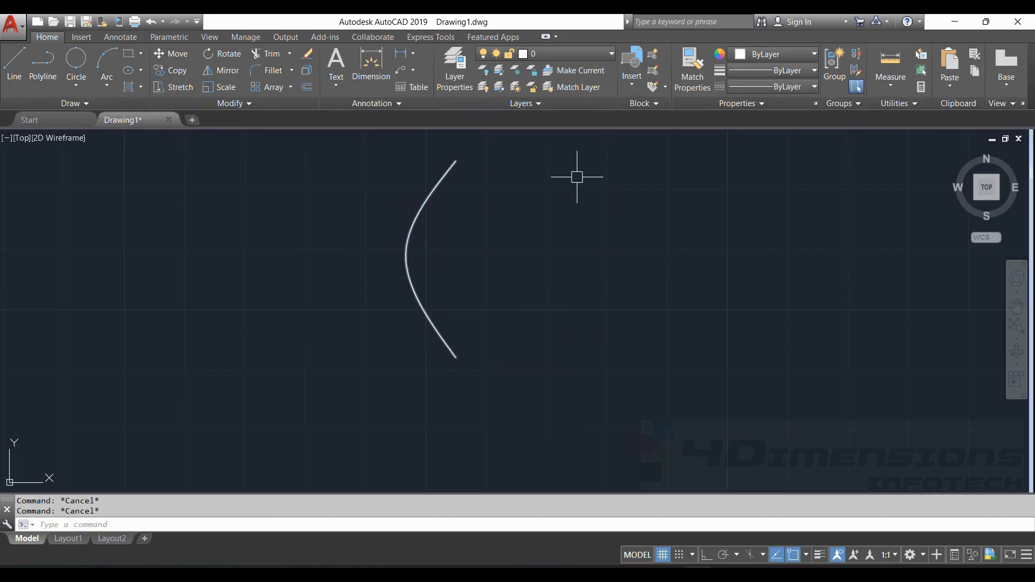
- Mirror the spline with MI about the line joining its top and bottom ends, keeping the original
text(mi)
key(Return)
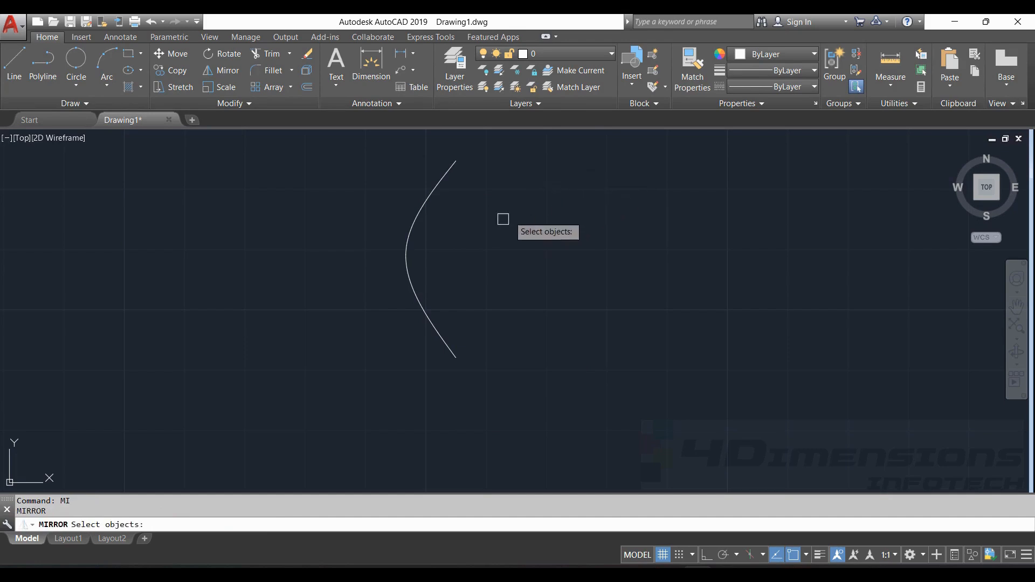
click(419, 307)
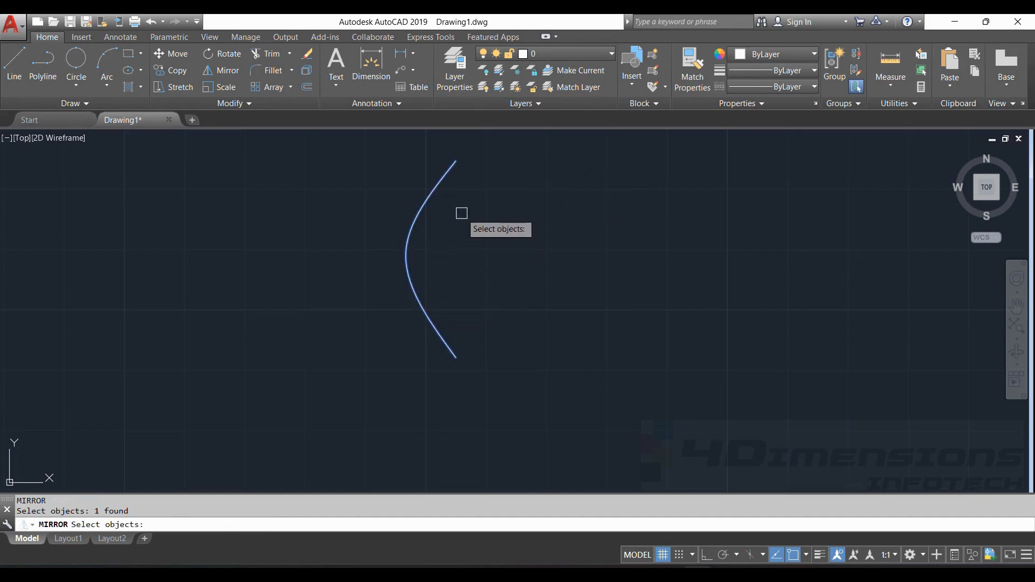
key(Return)
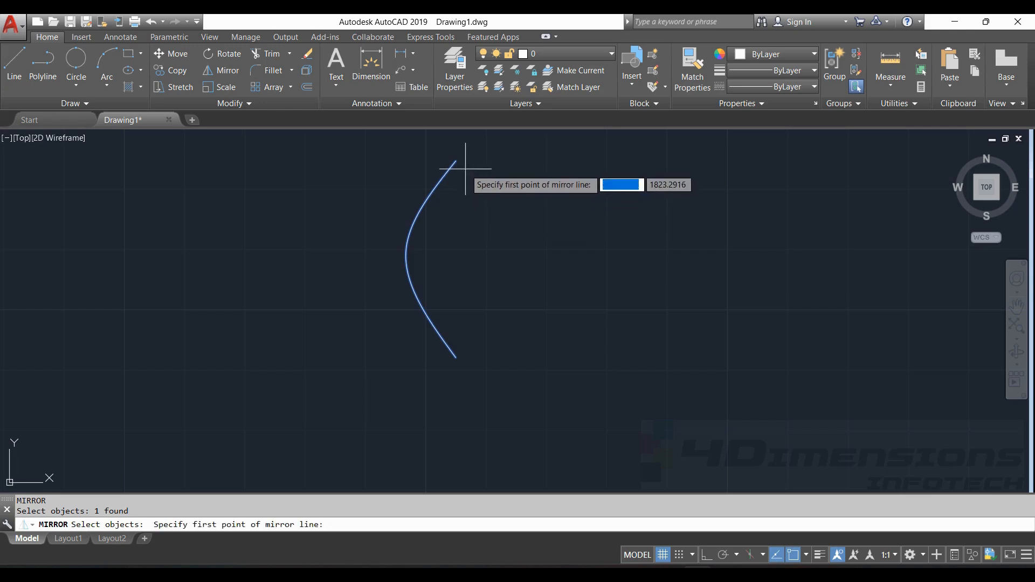
click(456, 160)
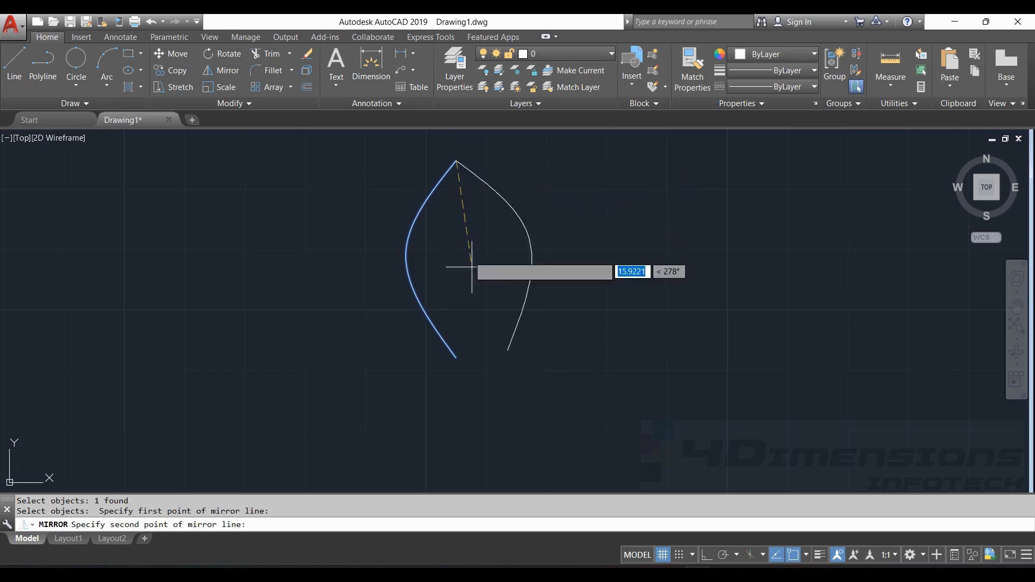
click(456, 353)
key(Return)
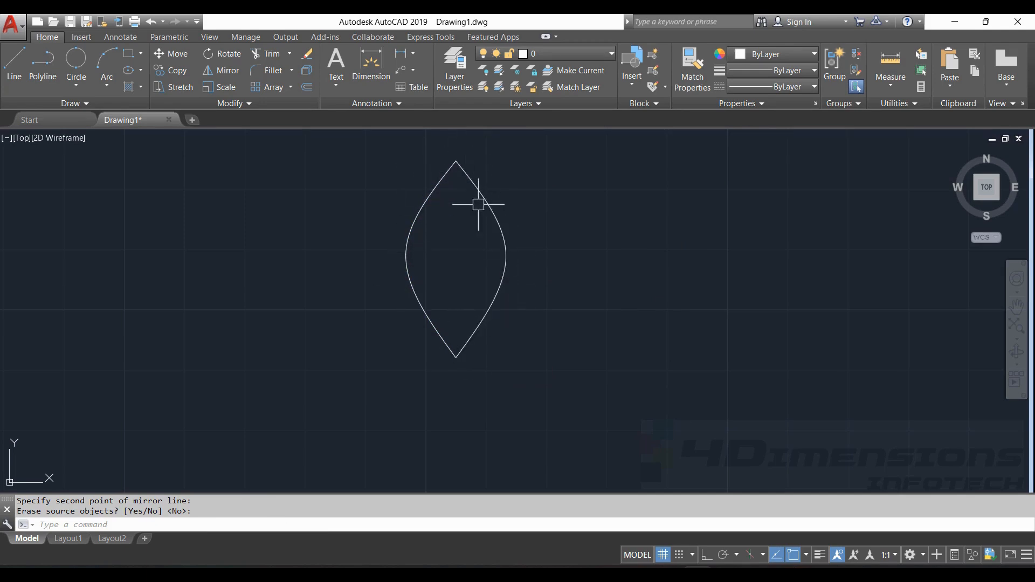
scroll(485, 209, down, 4)
middle_drag(518, 221, 160, 215)
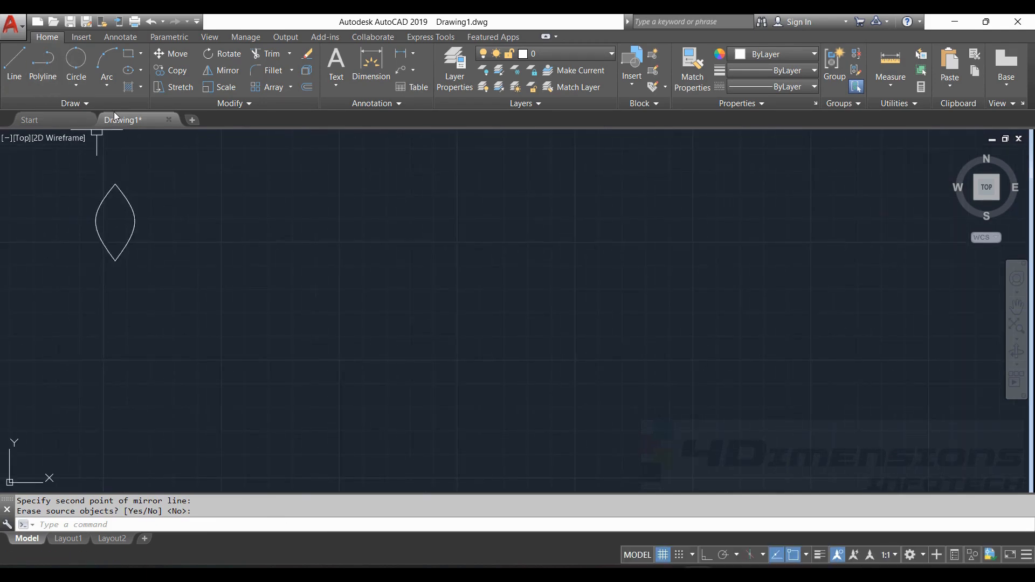
- Draw a 15-fit-point spline with three crests and troughs to the right of the leaf, then select it
text(spl)
key(Return)
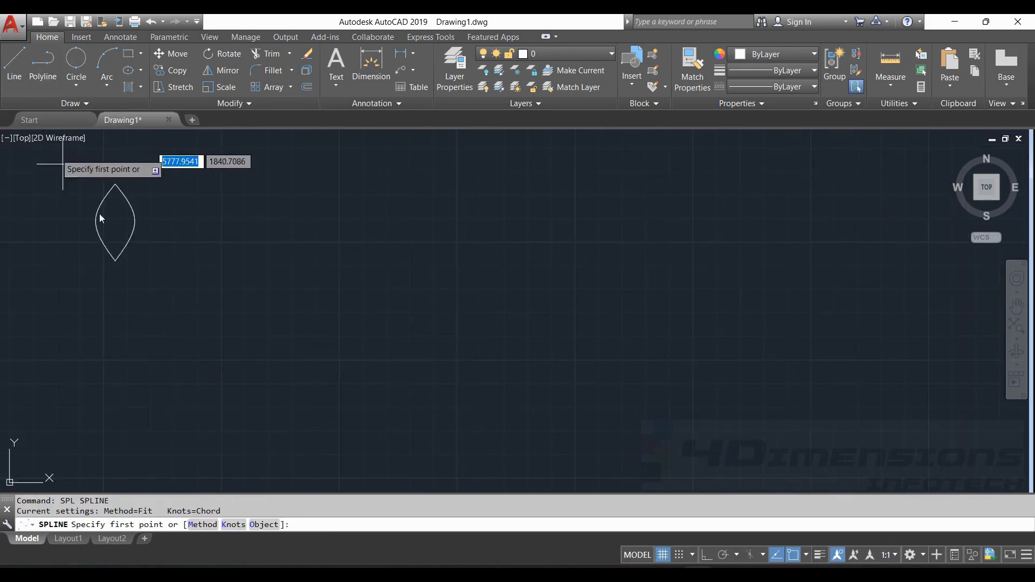
click(197, 264)
click(277, 221)
click(392, 321)
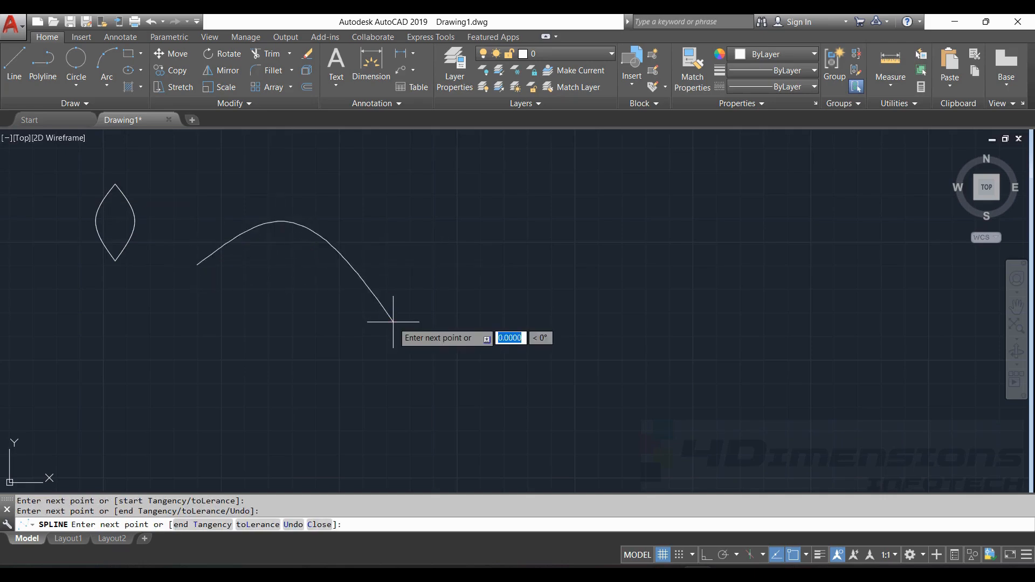
click(426, 303)
click(460, 255)
click(486, 212)
click(528, 234)
click(558, 295)
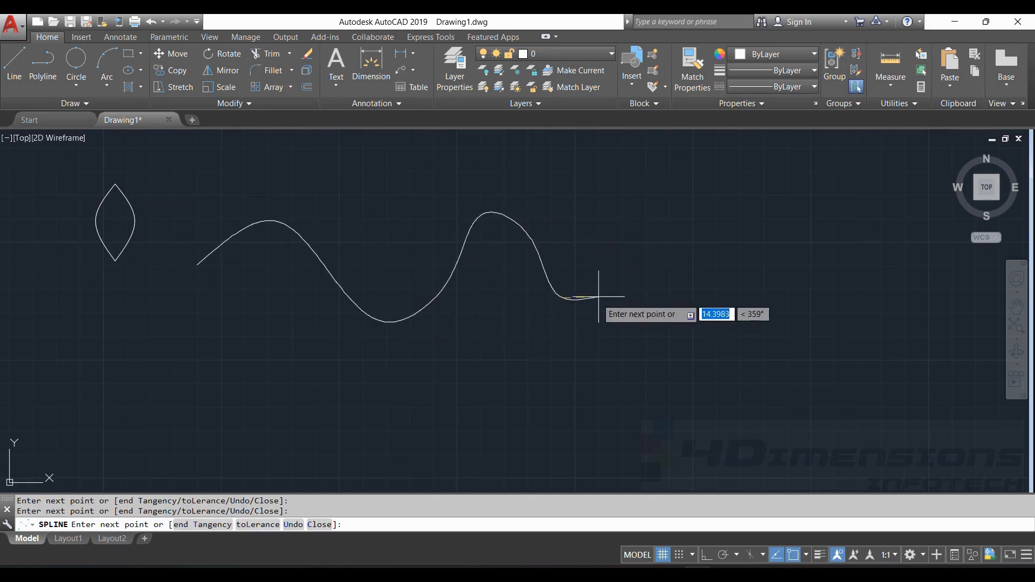
click(616, 282)
click(626, 221)
click(679, 200)
click(776, 263)
click(772, 307)
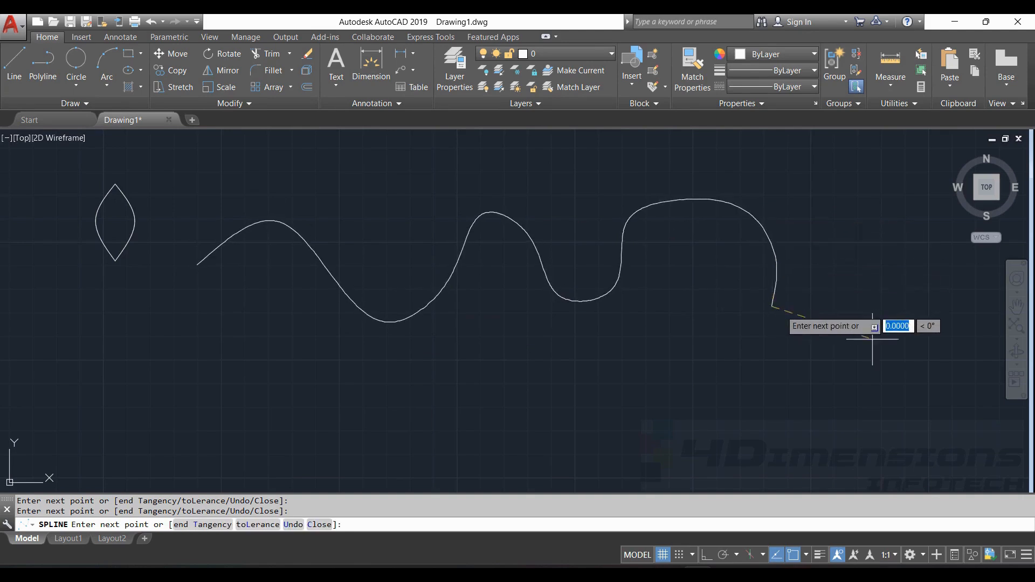
click(891, 343)
click(907, 251)
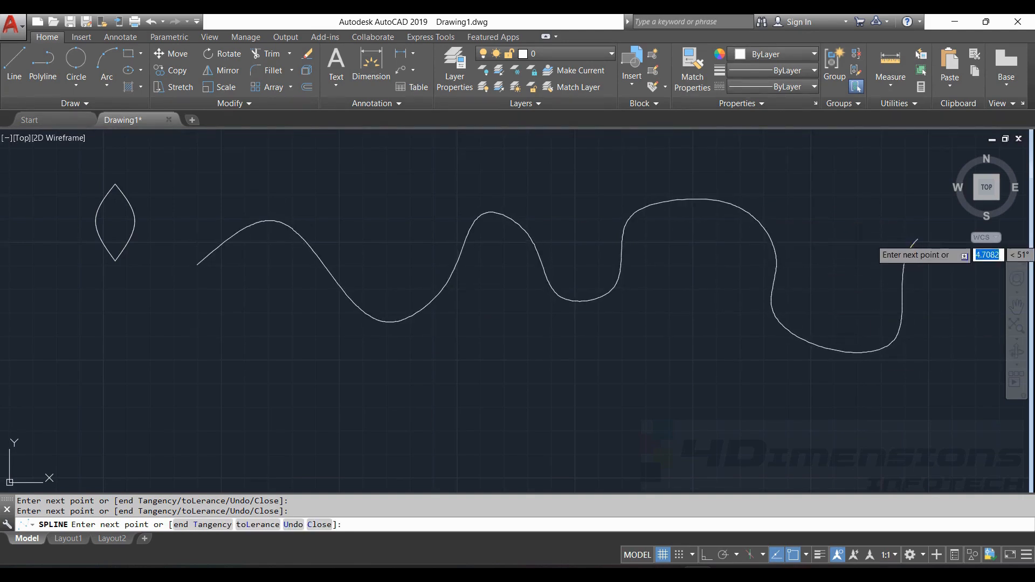
key(Return)
click(722, 197)
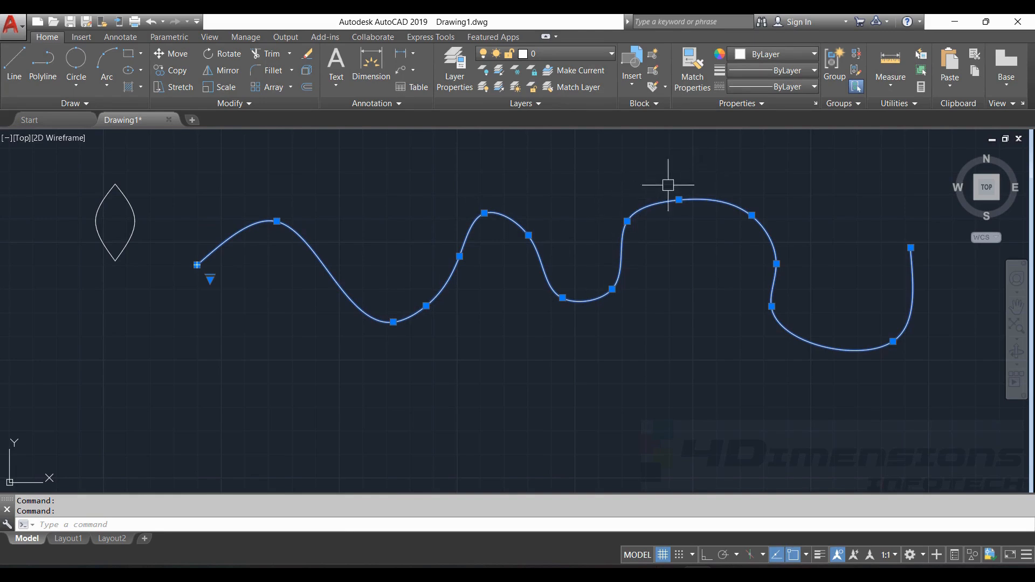
- Drag the first-trough and second-crest fit points to flatten the first two waves, then deselect
click(393, 322)
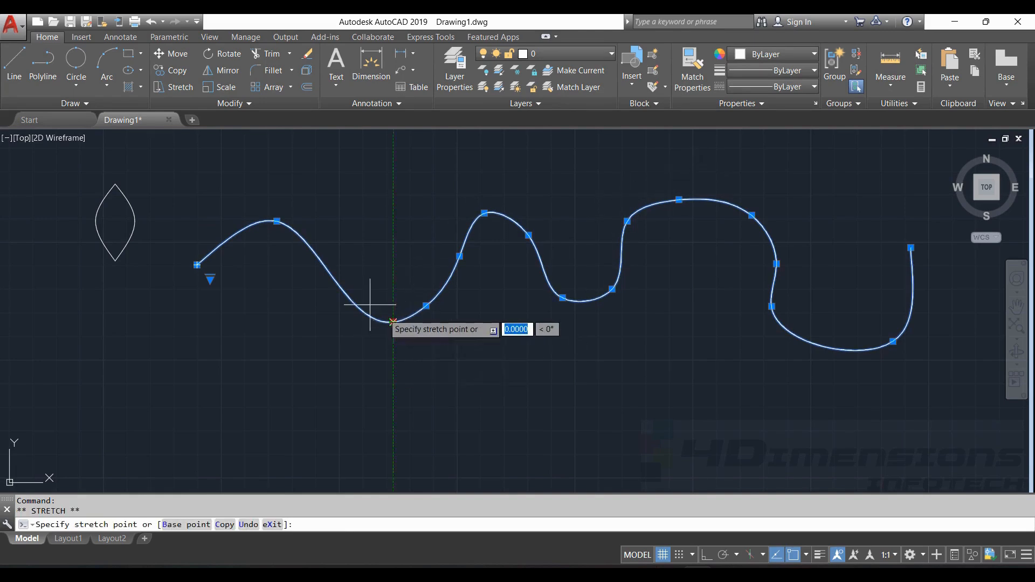
click(350, 263)
click(425, 305)
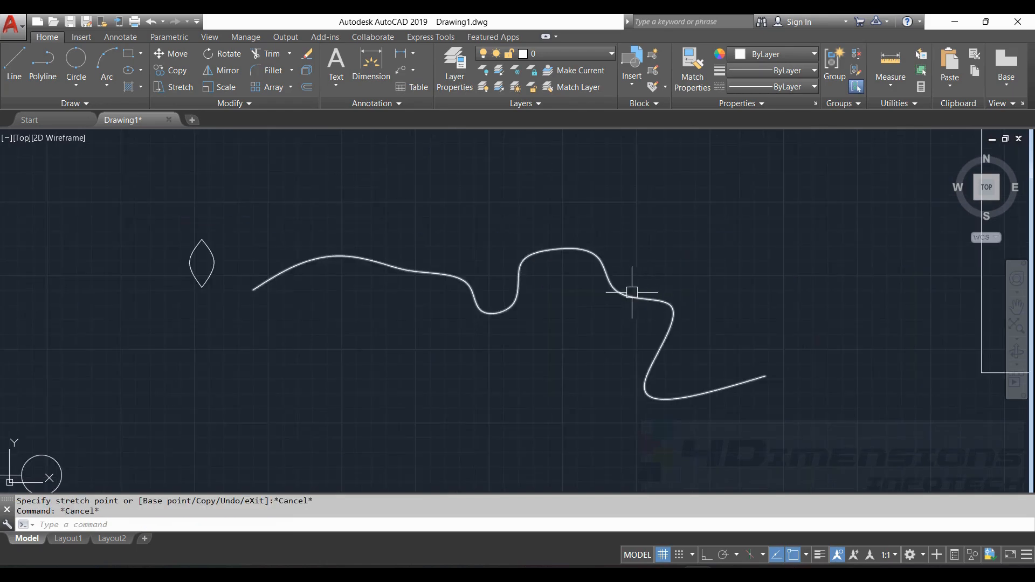
click(628, 292)
click(618, 292)
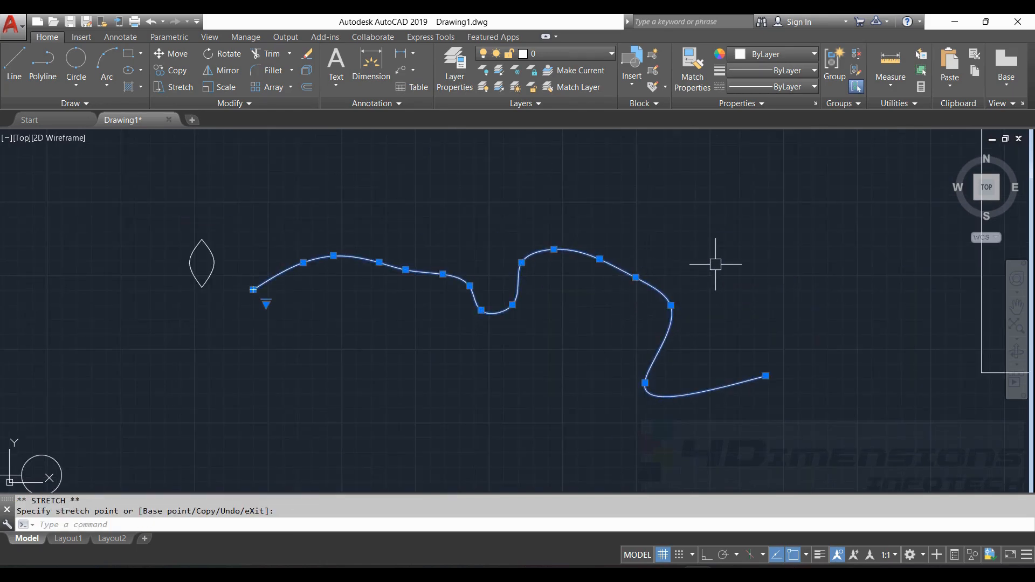
key(Escape)
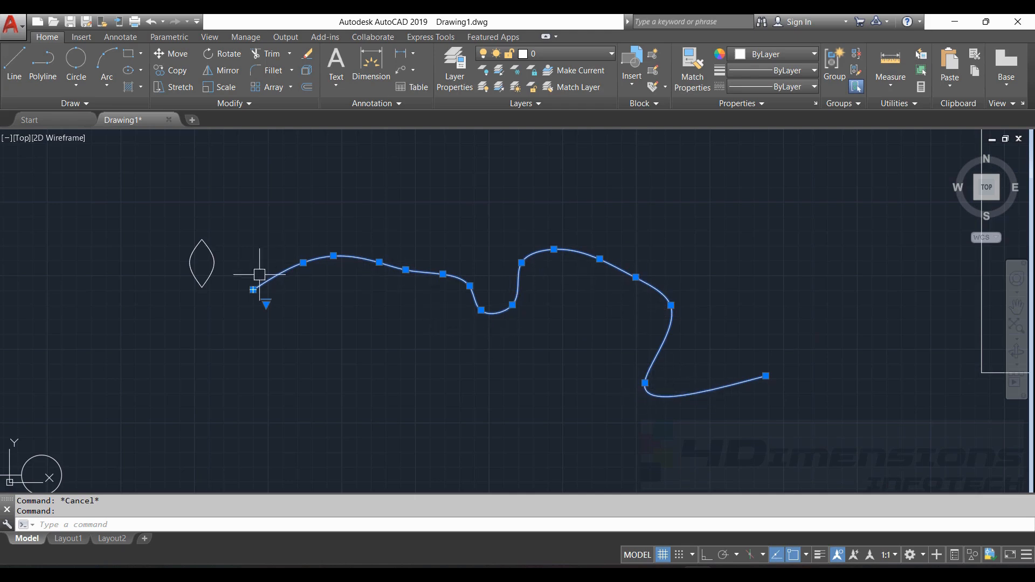
key(Escape)
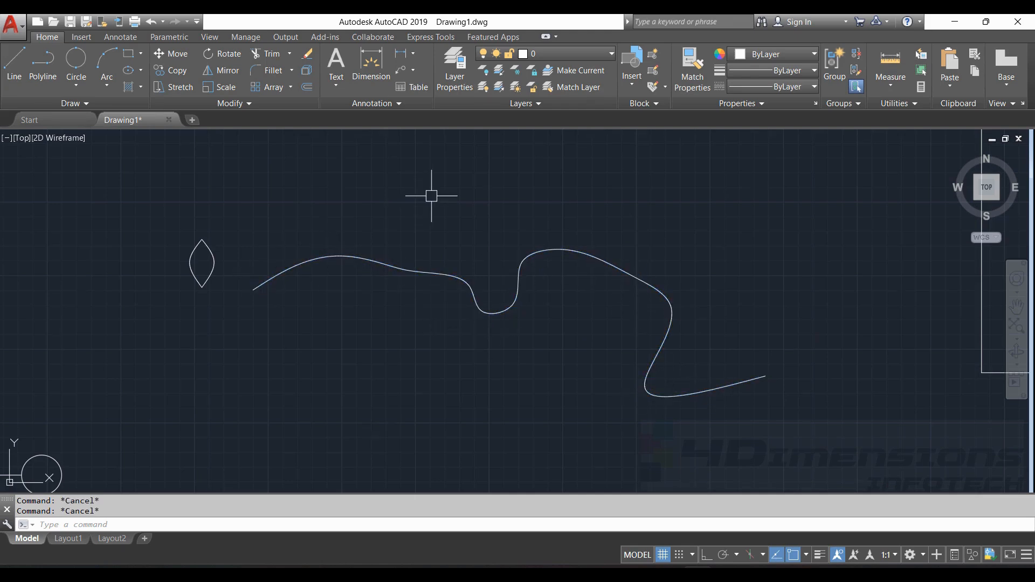
scroll(377, 232, down, 4)
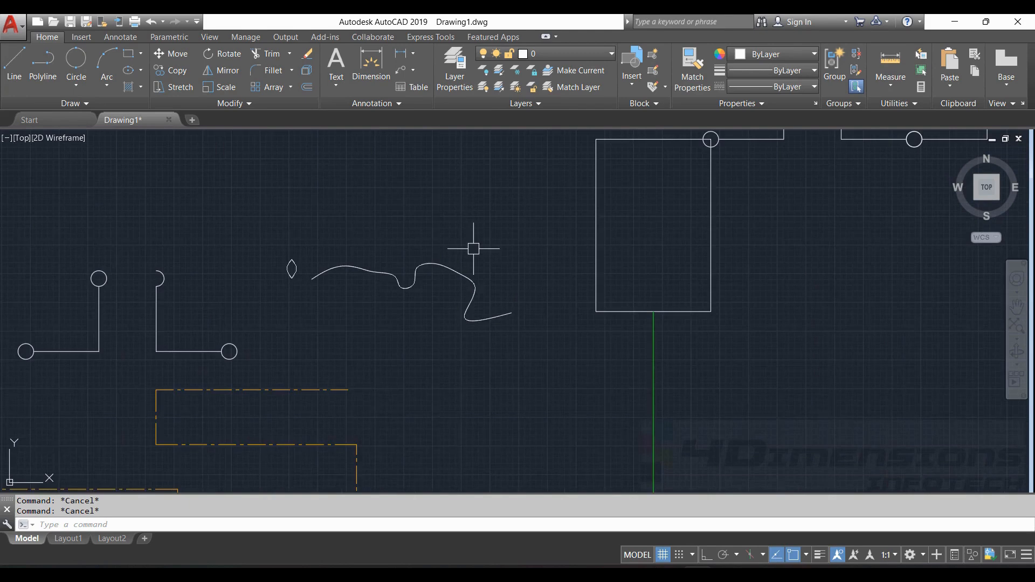